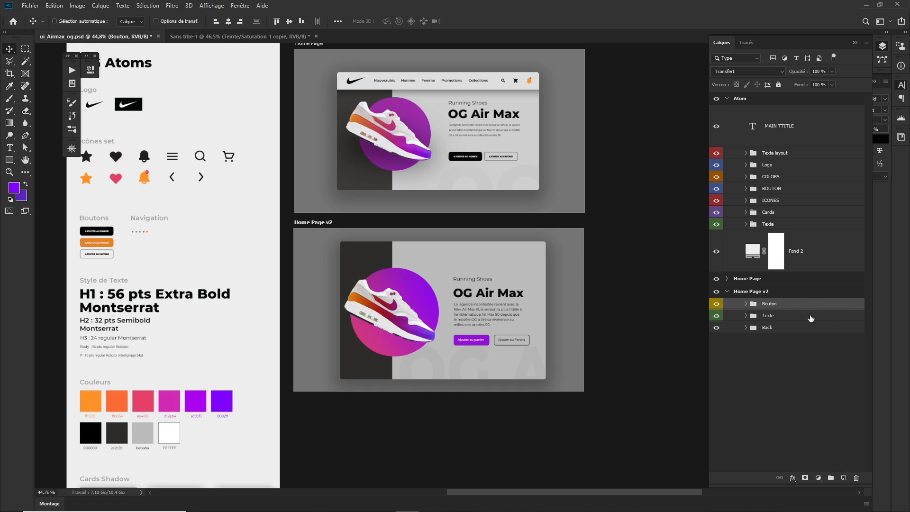
Create a group named Top nav inside Home Page v2 and give it the red colour label
{"action": "left_click", "coordinate": [832, 477]}
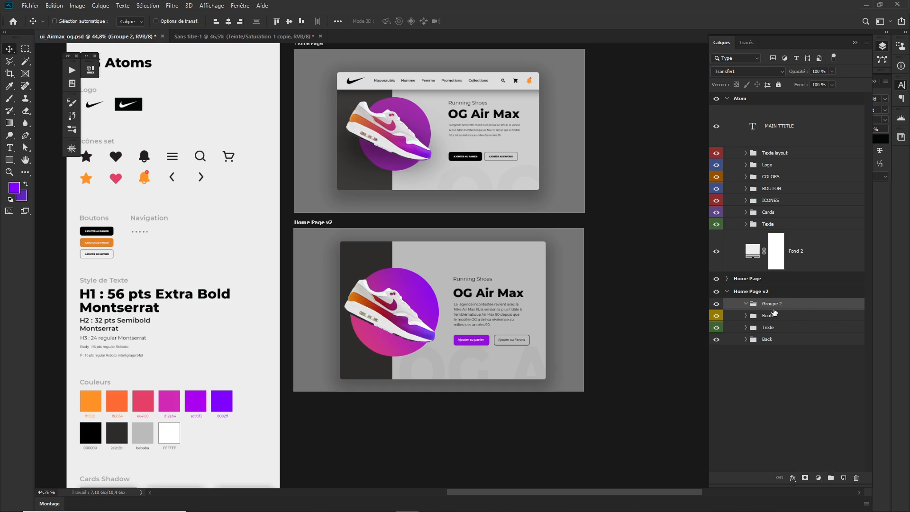
{"action": "double_click", "coordinate": [774, 304]}
{"action": "type", "text": "Top nav"}
{"action": "key", "text": "Return"}
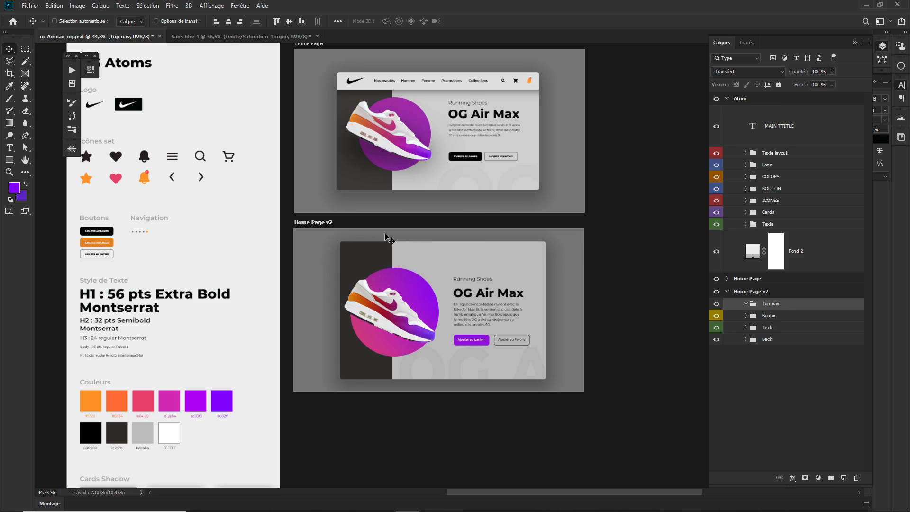
{"action": "right_click", "coordinate": [814, 307]}
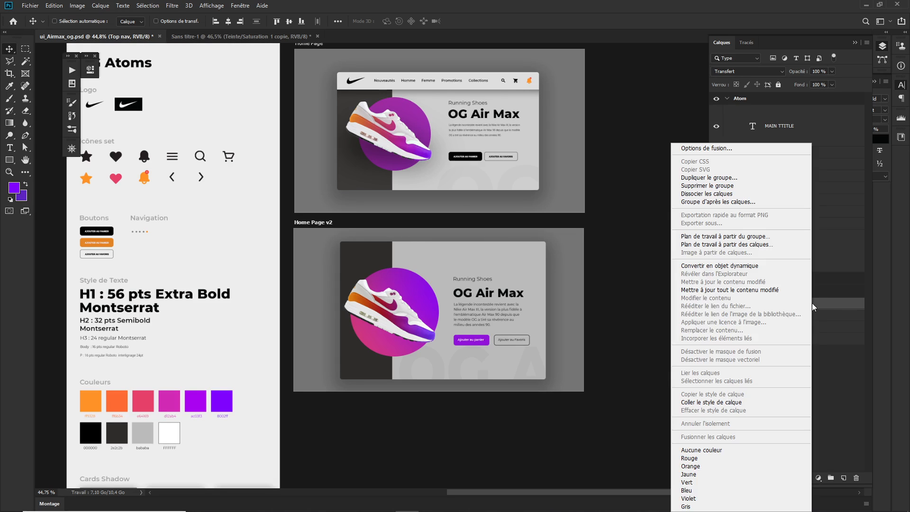
{"action": "left_click", "coordinate": [697, 458]}
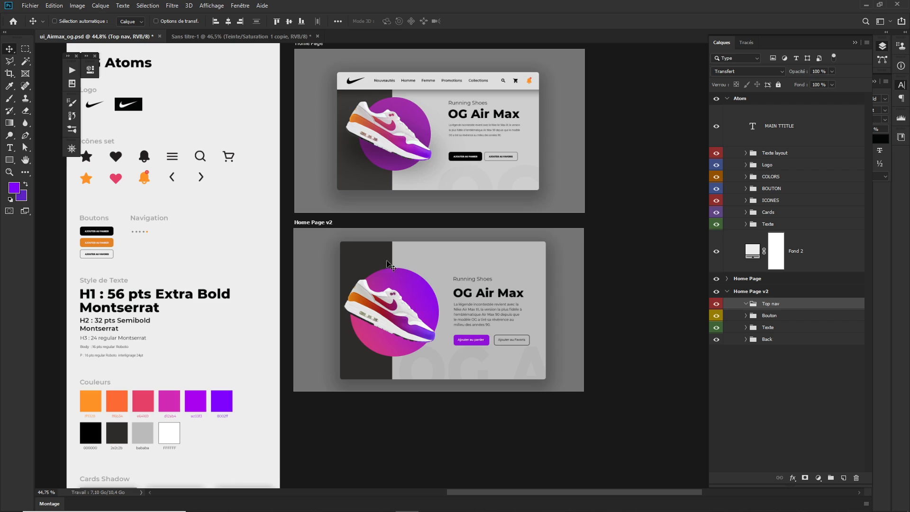
Draw a rectangle about 1025 × 93 px across the top of the Home Page v2 card and remove its stroke
{"action": "left_click", "coordinate": [9, 160]}
{"action": "left_click_drag", "start_coordinate": [332, 237], "coordinate": [551, 258]}
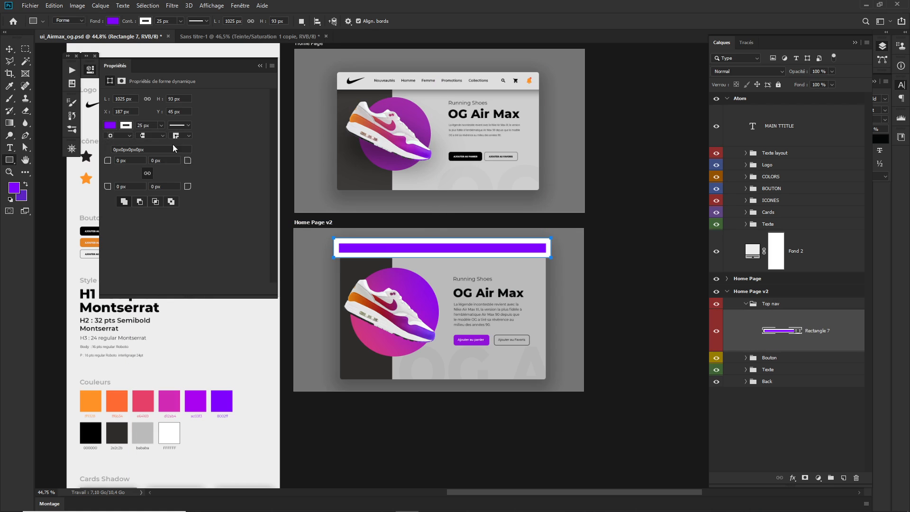
{"action": "left_click", "coordinate": [126, 126]}
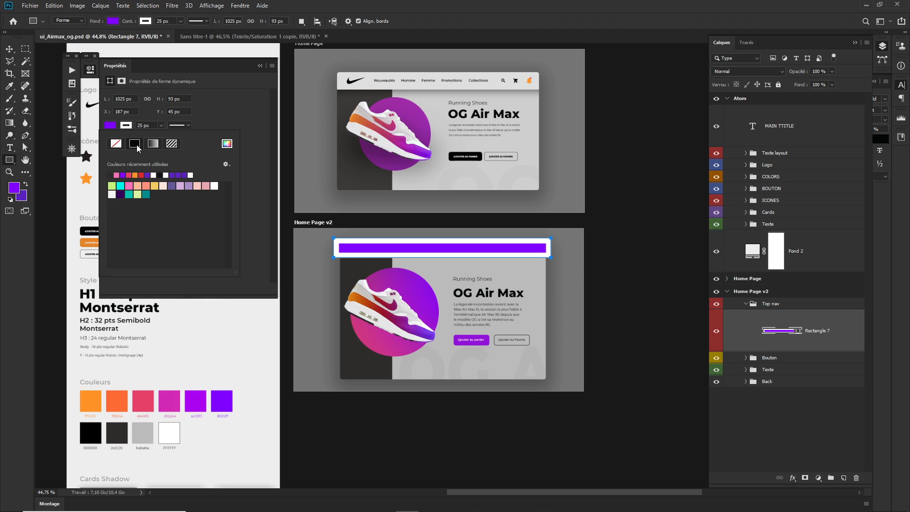
{"action": "left_click", "coordinate": [116, 144]}
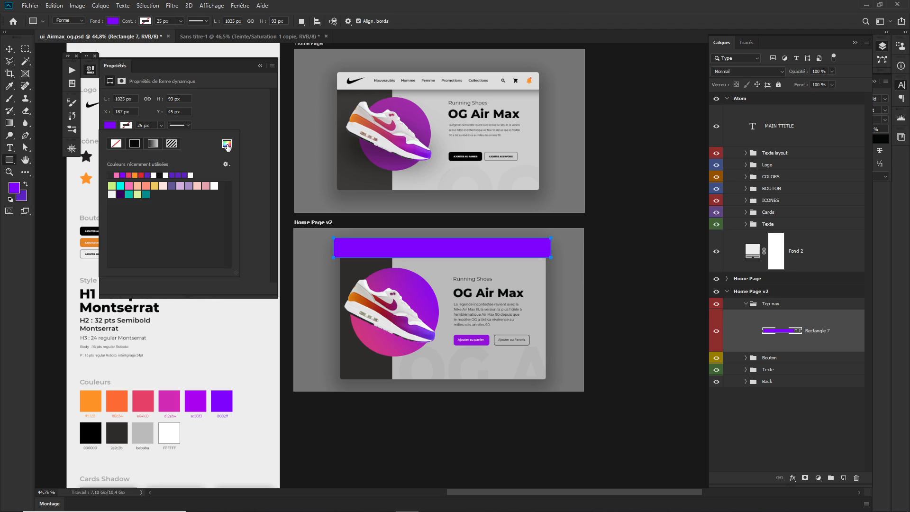
Fill the navigation rectangle with a light grey, made by lightening the palette's bababa swatch
{"action": "left_click", "coordinate": [227, 145]}
{"action": "left_click", "coordinate": [149, 430]}
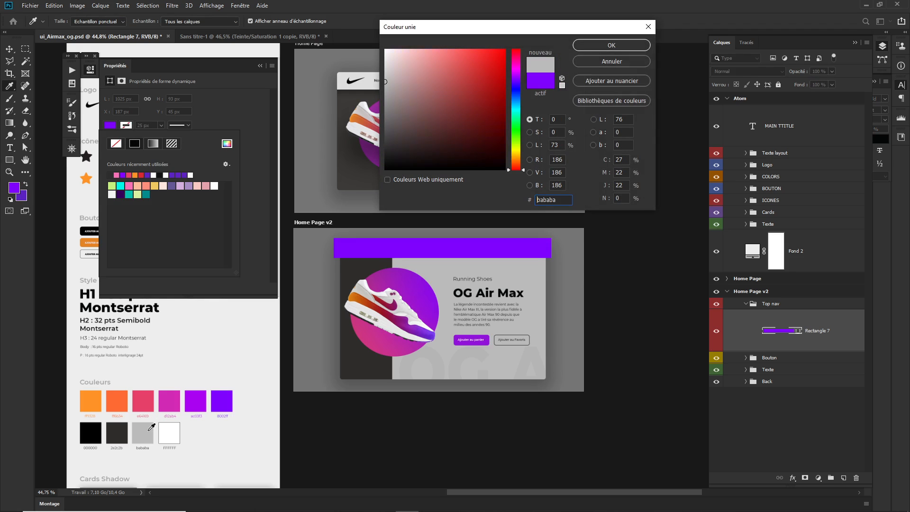
{"action": "left_click", "coordinate": [597, 46]}
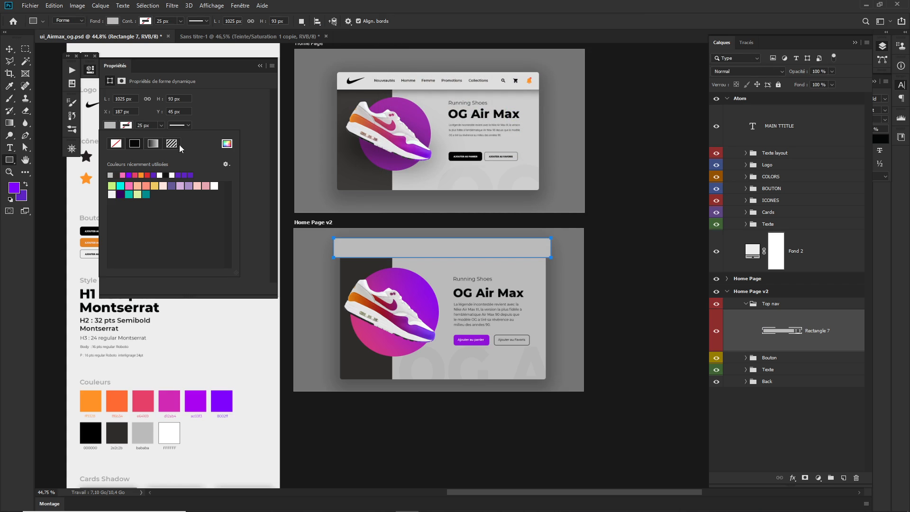
{"action": "left_click", "coordinate": [227, 143]}
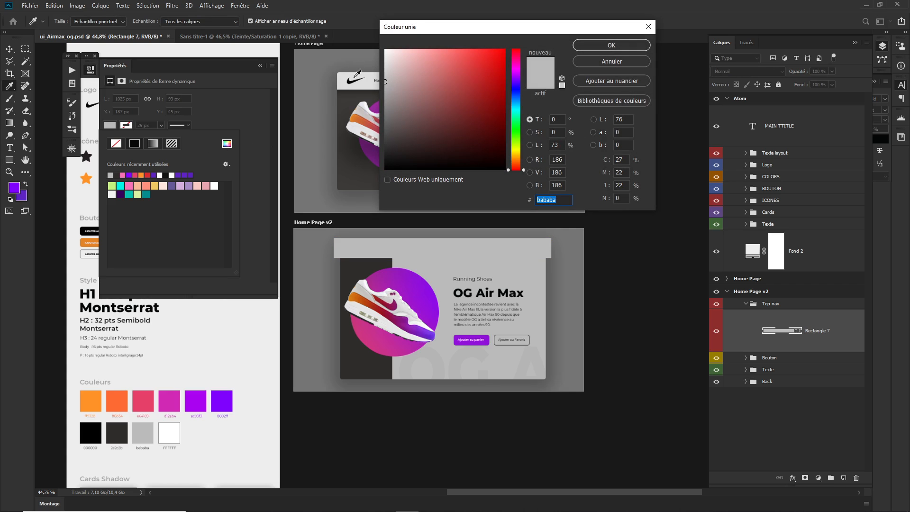
{"action": "left_click_drag", "start_coordinate": [385, 81], "coordinate": [385, 64]}
{"action": "left_click", "coordinate": [604, 47]}
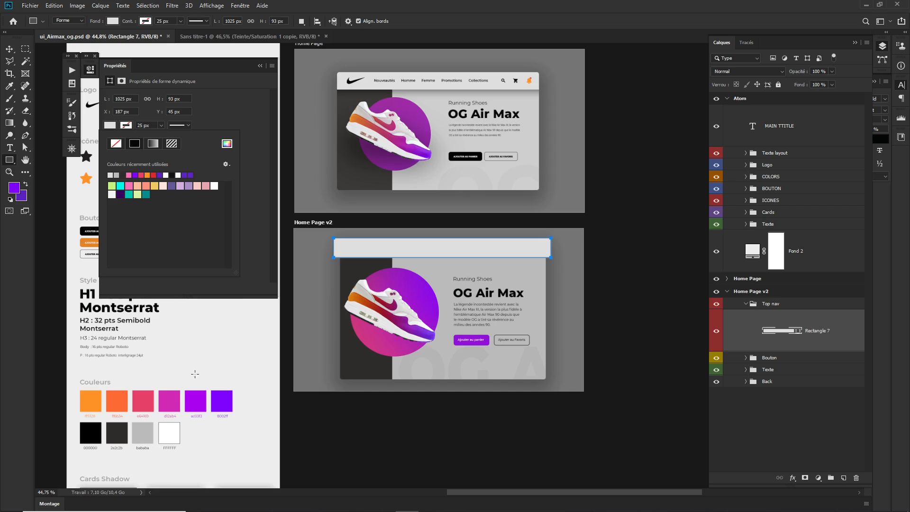
{"action": "left_click", "coordinate": [259, 65]}
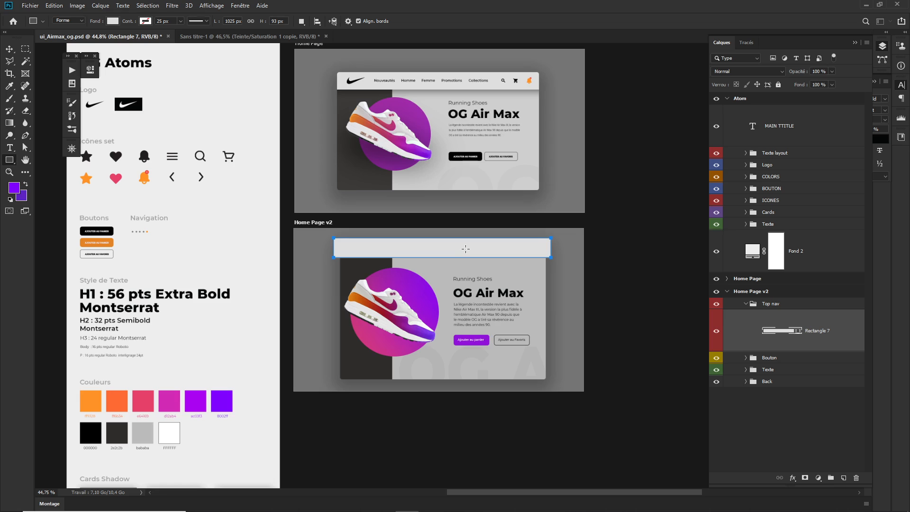
Move the navigation rectangle layer into the Back group's clipped layers, directly above the ghj layer, so the card shape clips it
{"action": "key", "text": "v"}
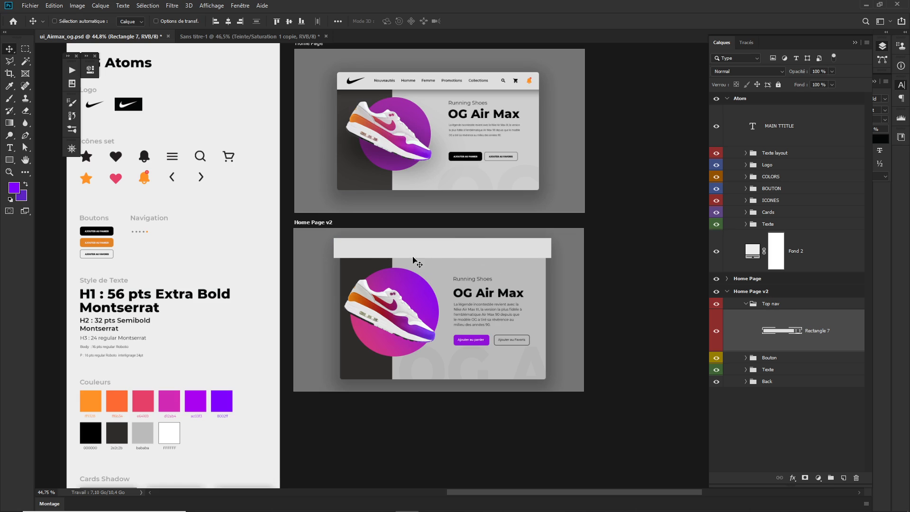
{"action": "mouse_move", "coordinate": [824, 337]}
{"action": "left_mouse_down"}
{"action": "mouse_move", "coordinate": [821, 378]}
{"action": "mouse_move", "coordinate": [825, 328]}
{"action": "left_mouse_up"}
{"action": "left_click", "coordinate": [747, 382]}
{"action": "scroll", "coordinate": [824, 333], "scroll_direction": "down", "scroll_amount": 5}
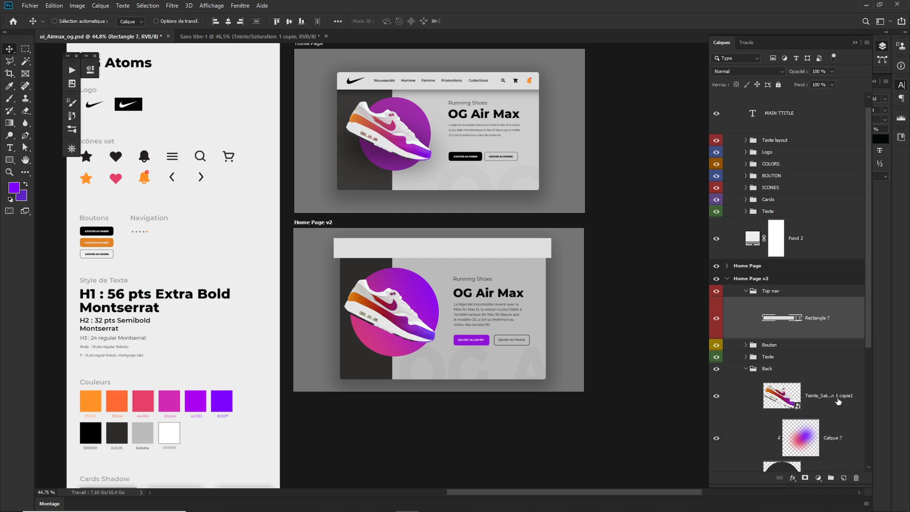
{"action": "left_click_drag", "start_coordinate": [829, 151], "coordinate": [833, 379]}
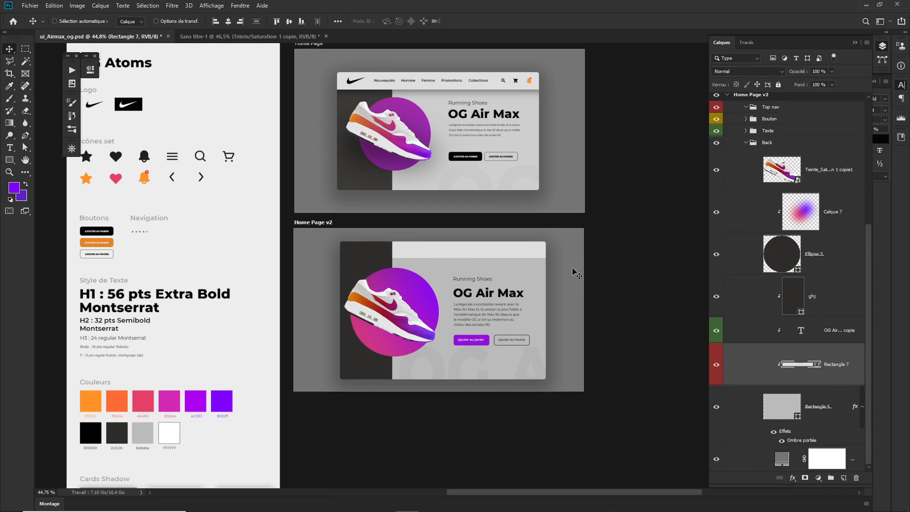
{"action": "left_click_drag", "start_coordinate": [839, 365], "coordinate": [834, 275]}
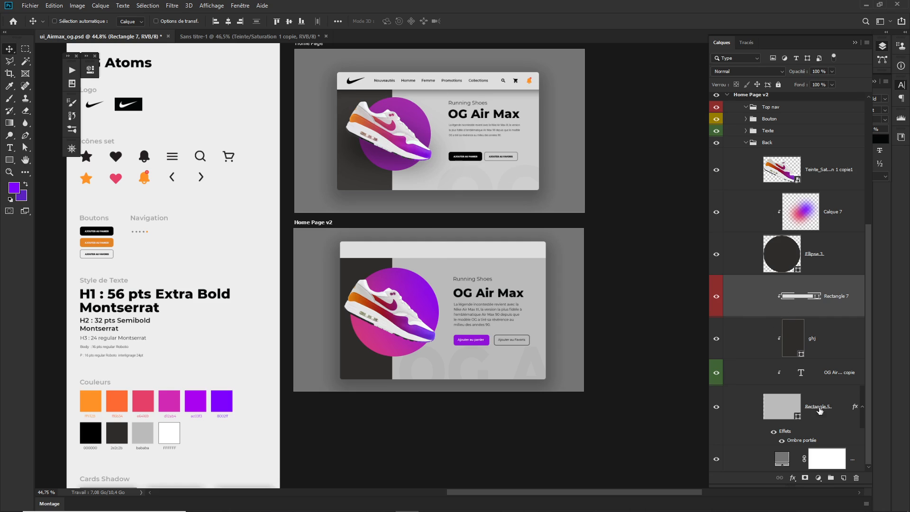
Copy the layer style of the Rectangle 5 card layer
{"action": "right_click", "coordinate": [799, 441]}
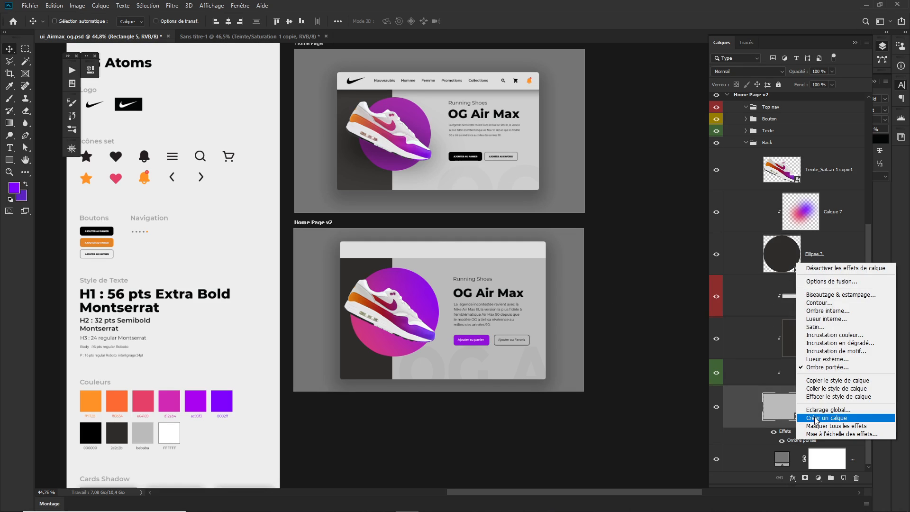
{"action": "left_click", "coordinate": [828, 385]}
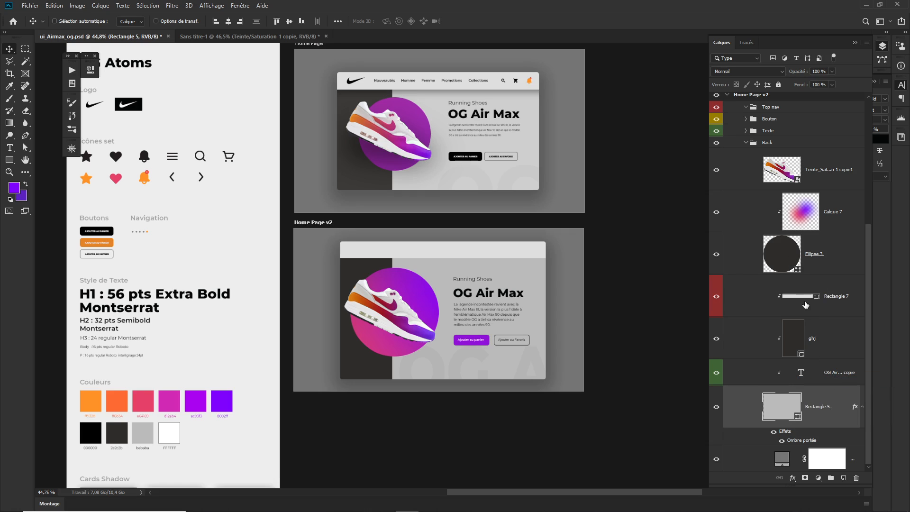
Rename the navigation rectangle layer as Top bar
{"action": "left_click", "coordinate": [800, 297]}
{"action": "double_click", "coordinate": [833, 297]}
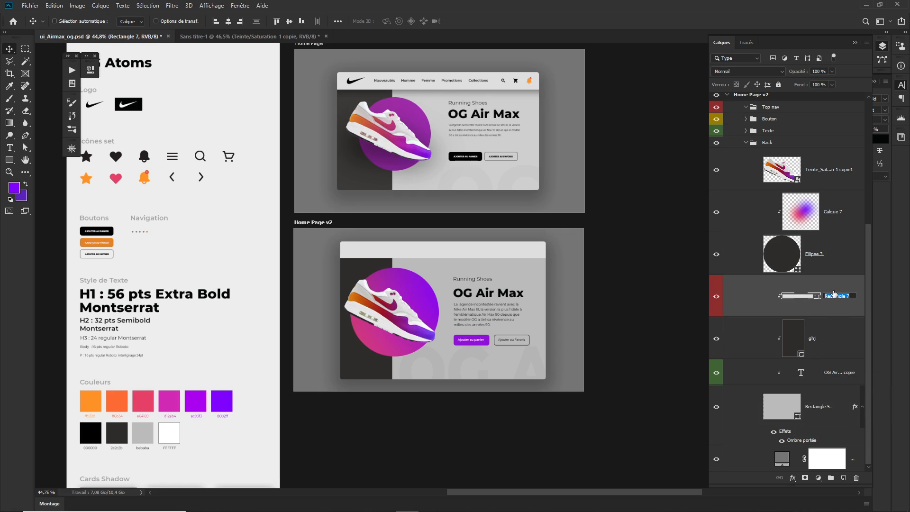
{"action": "type", "text": "Top bar"}
{"action": "key", "text": "Return"}
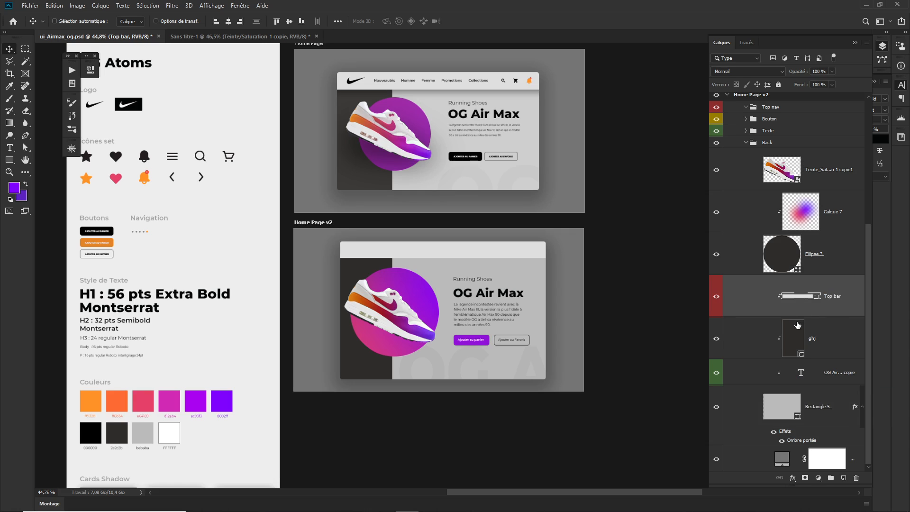
Try the copied card layer style on the Top bar layer, and undo it
{"action": "right_click", "coordinate": [801, 301]}
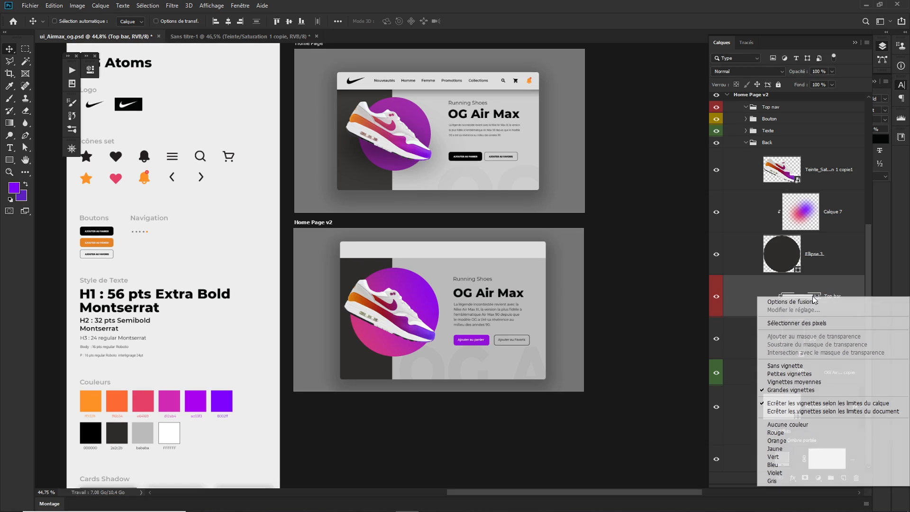
{"action": "left_click", "coordinate": [853, 288]}
{"action": "right_click", "coordinate": [850, 303]}
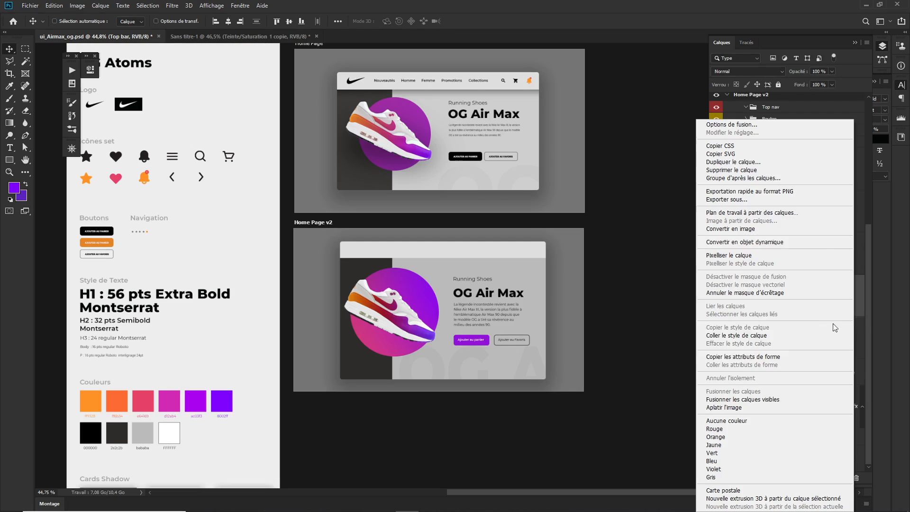
{"action": "left_click", "coordinate": [754, 336]}
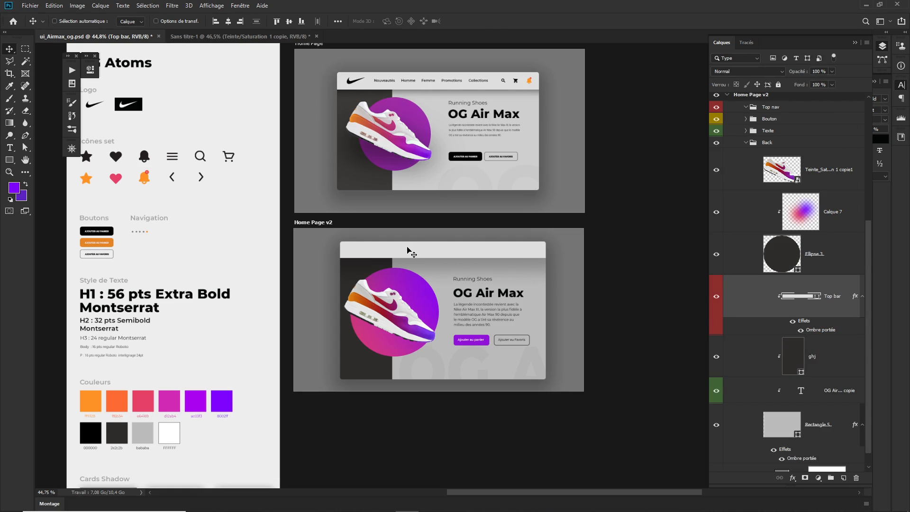
{"action": "scroll", "coordinate": [279, 300], "scroll_direction": "down", "scroll_amount": 2}
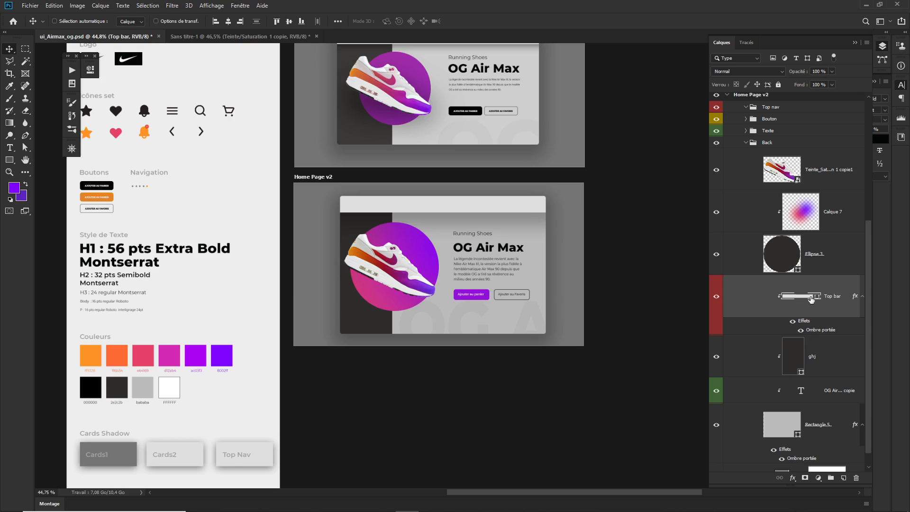
{"action": "key", "text": "ctrl+z"}
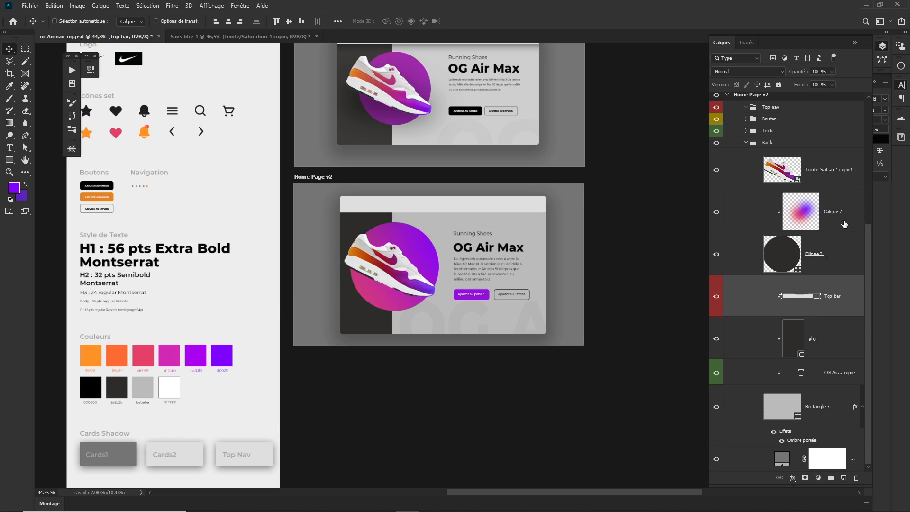
Apply the Top Nav layer style from the ui_Airmax_og library to the Top bar layer
{"action": "left_click", "coordinate": [901, 138]}
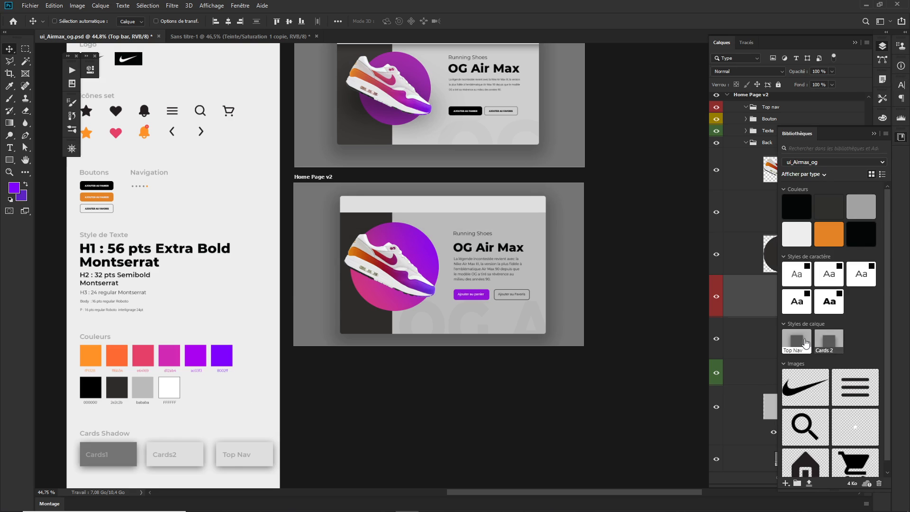
{"action": "left_click", "coordinate": [803, 344]}
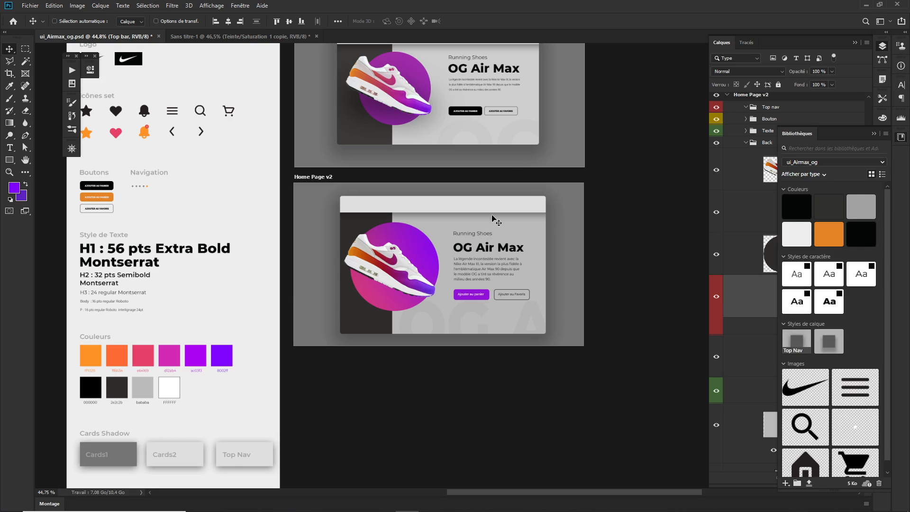
{"action": "left_click", "coordinate": [874, 134]}
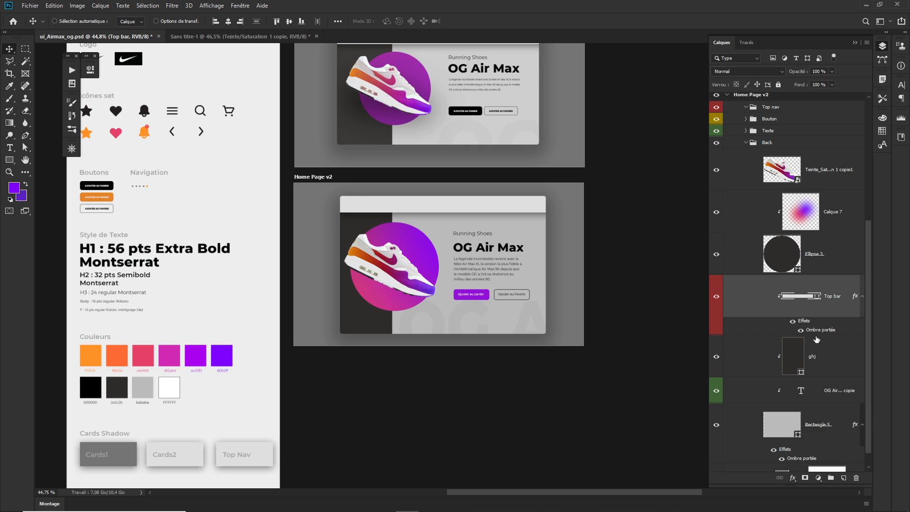
Review the drop shadow settings of the Top bar layer and examine the shadow under the bar up close
{"action": "double_click", "coordinate": [804, 322]}
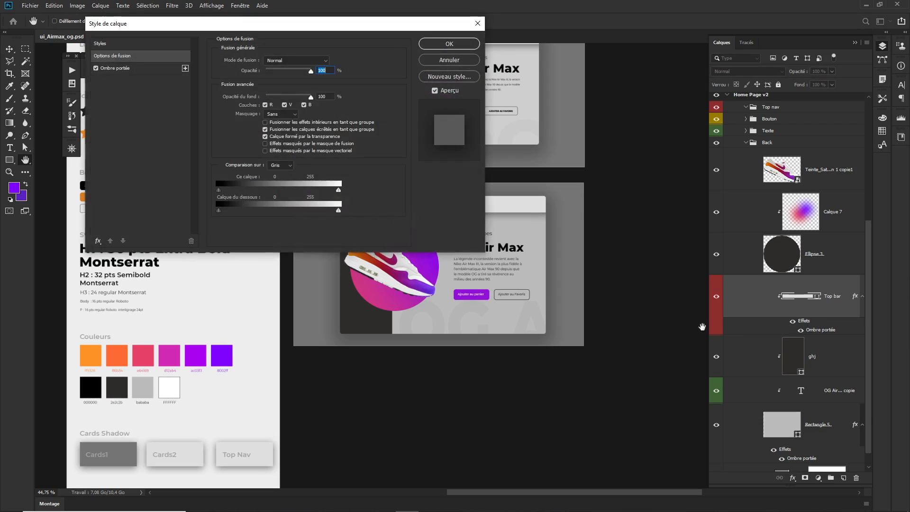
{"action": "left_click", "coordinate": [129, 67]}
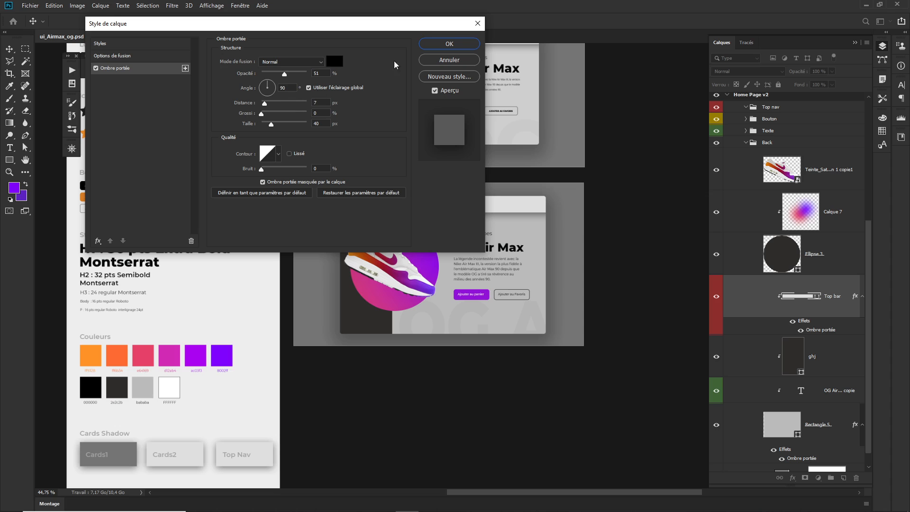
{"action": "left_click", "coordinate": [446, 47]}
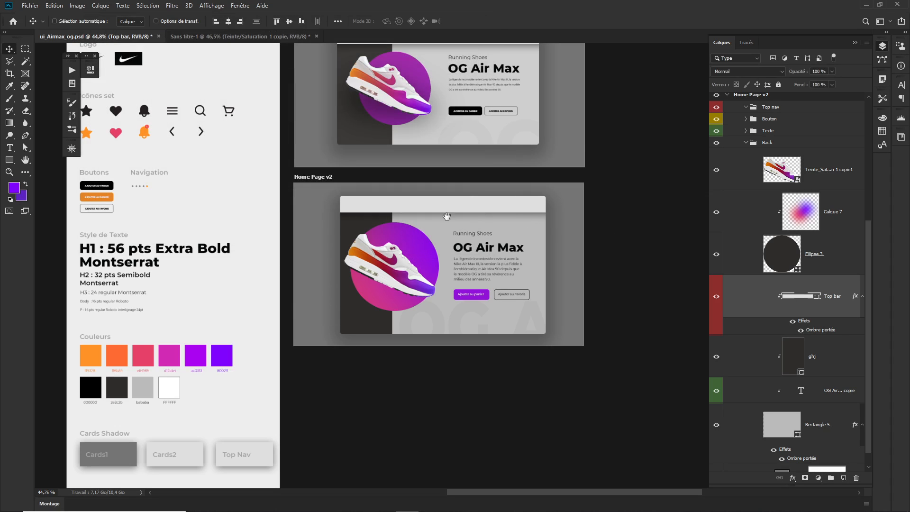
{"action": "scroll", "coordinate": [449, 217], "scroll_direction": "up", "scroll_amount": 2}
{"action": "scroll", "coordinate": [449, 217], "scroll_direction": "up", "scroll_amount": 3}
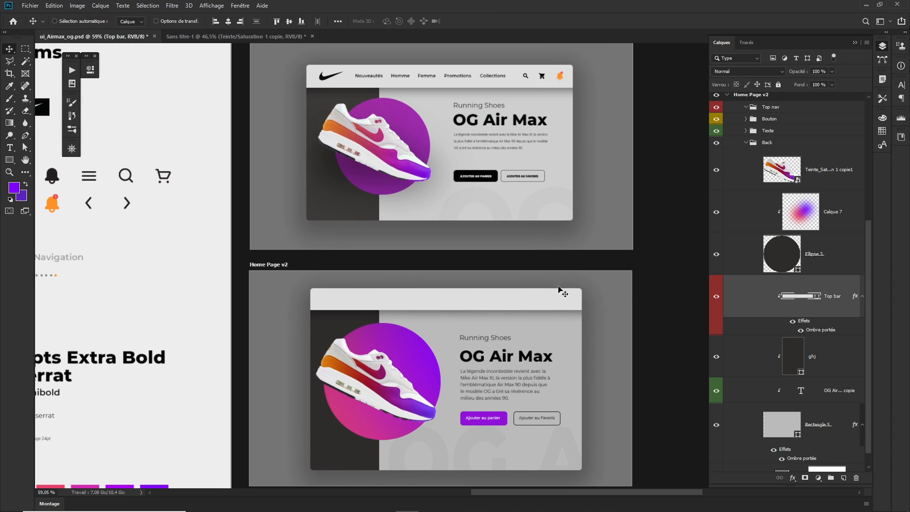
Duplicate the black Nike logo from the Atoms artboard into Home Page v2's Top nav group and place it at the top bar's left end
{"action": "left_click", "coordinate": [747, 143]}
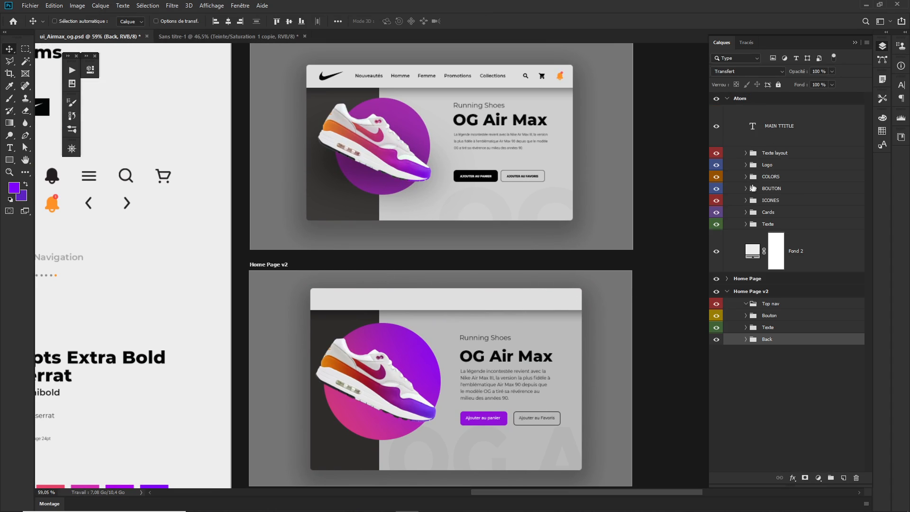
{"action": "left_click", "coordinate": [769, 303]}
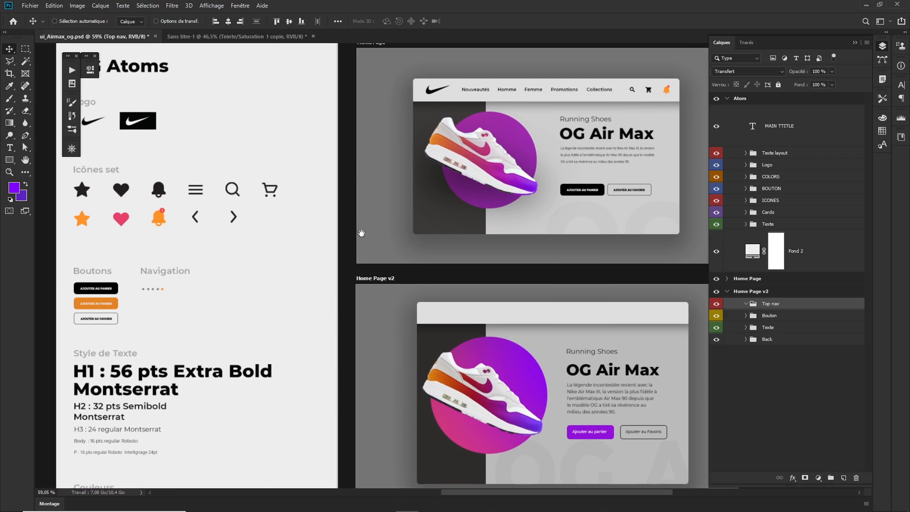
{"action": "scroll", "coordinate": [261, 220], "scroll_direction": "left", "scroll_amount": 3}
{"action": "left_click", "coordinate": [55, 21]}
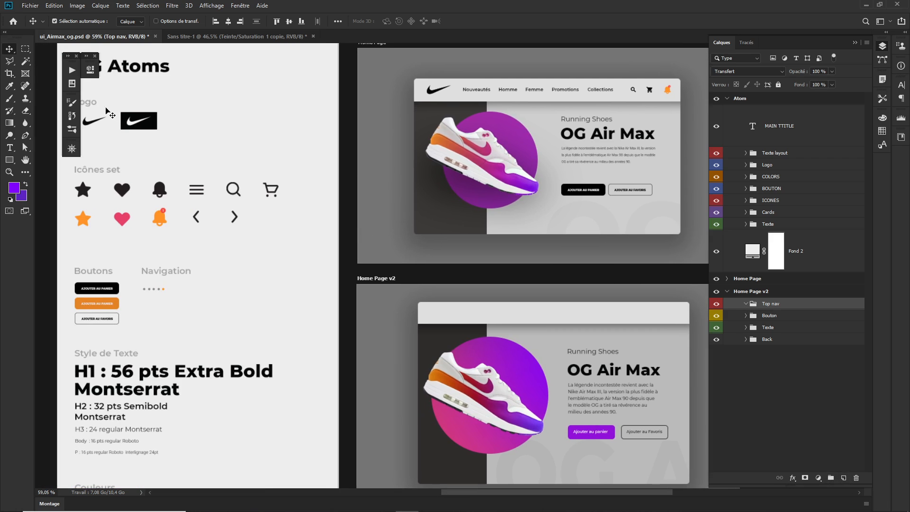
{"action": "key", "text": "ctrl"}
{"action": "left_click", "coordinate": [88, 124], "text": "ctrl"}
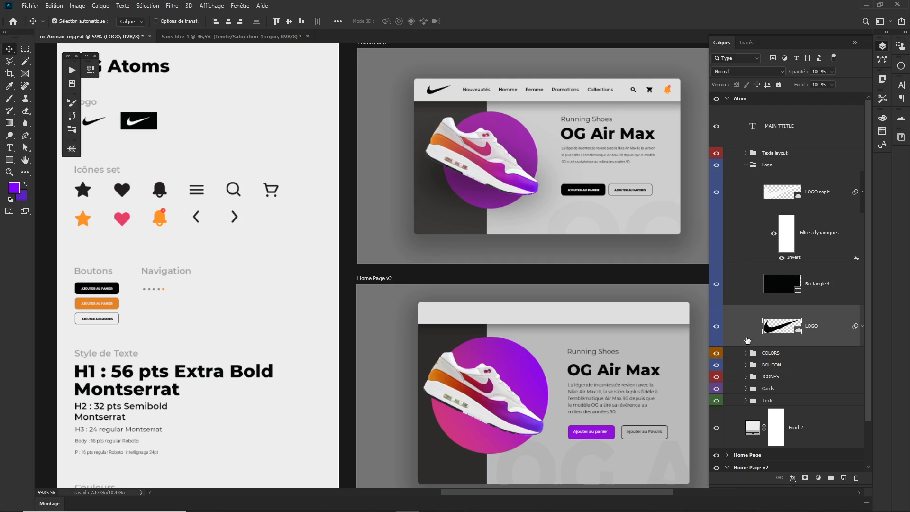
{"action": "key", "text": "ctrl+v"}
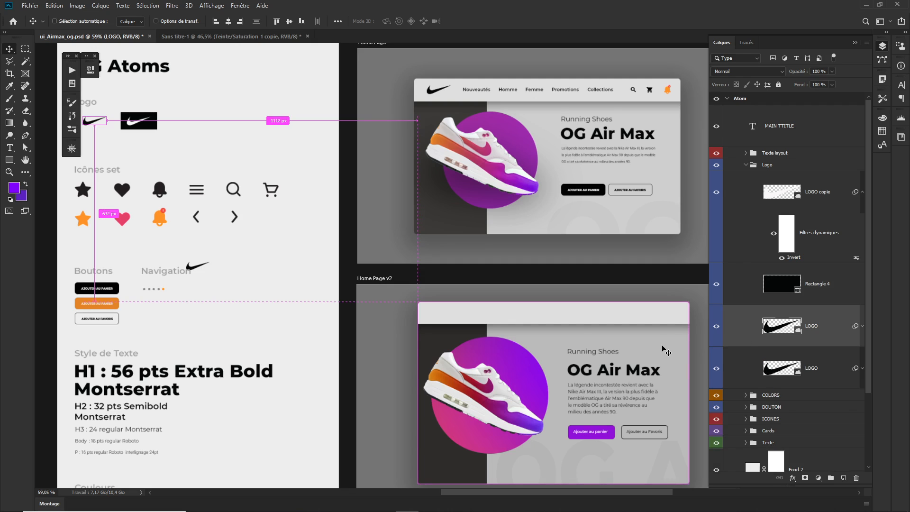
{"action": "scroll", "coordinate": [820, 367], "scroll_direction": "down", "scroll_amount": 3}
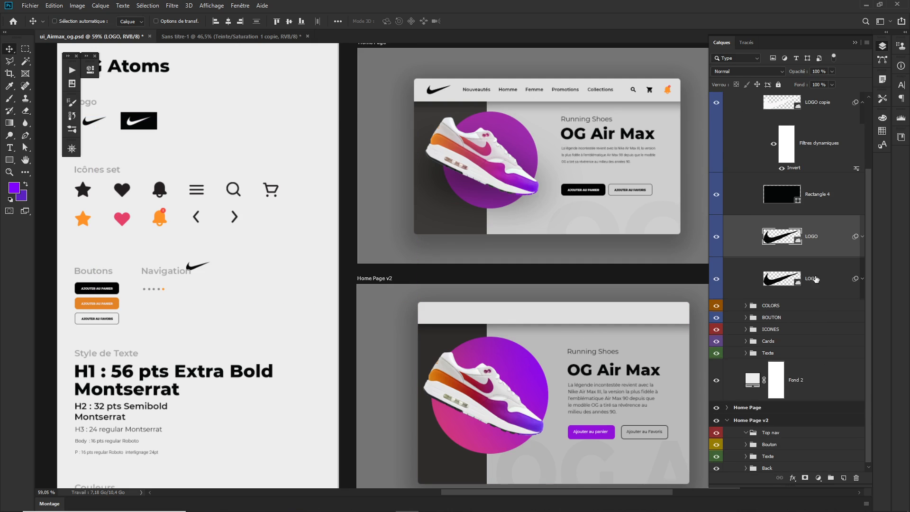
{"action": "left_click_drag", "start_coordinate": [818, 235], "coordinate": [776, 422]}
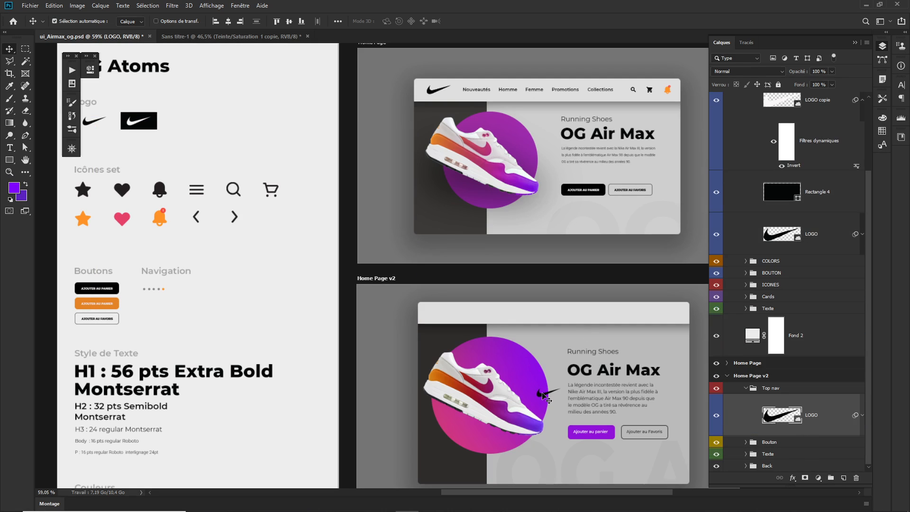
{"action": "left_click_drag", "start_coordinate": [541, 393], "coordinate": [442, 317]}
{"action": "key", "text": "ctrl"}
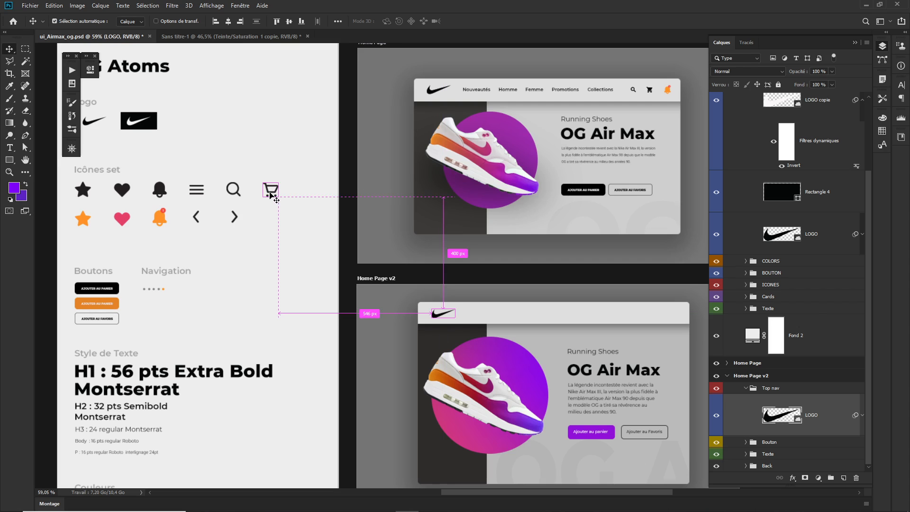
{"action": "left_click", "coordinate": [271, 195], "text": "ctrl"}
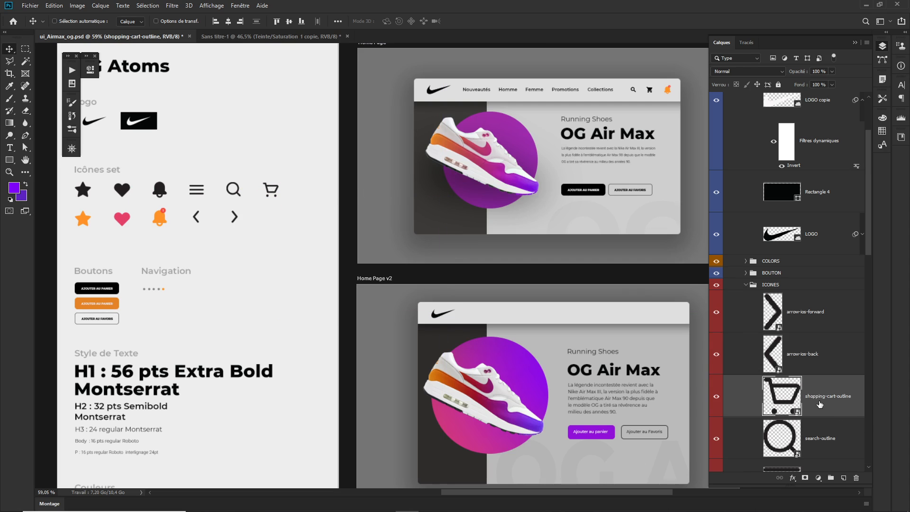
{"action": "scroll", "coordinate": [820, 404], "scroll_direction": "down", "scroll_amount": 5}
{"action": "scroll", "coordinate": [823, 377], "scroll_direction": "down", "scroll_amount": 3}
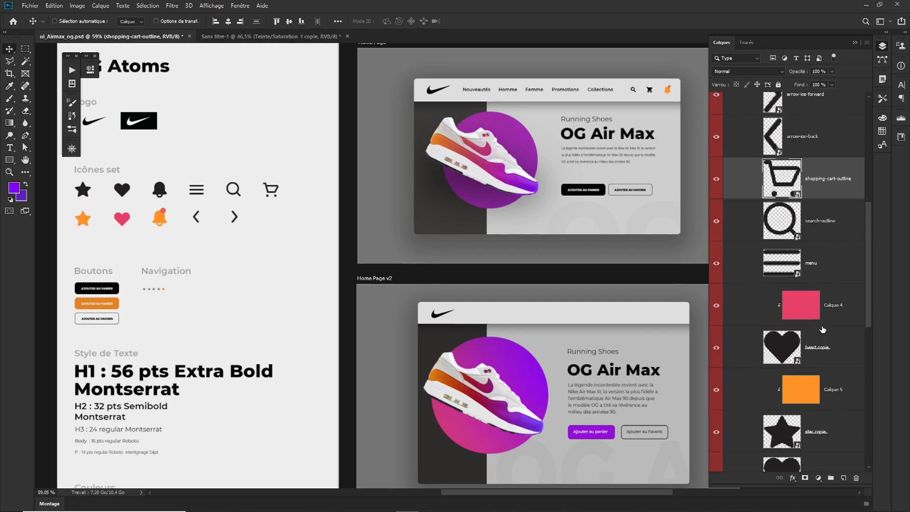
{"action": "left_click_drag", "start_coordinate": [830, 135], "coordinate": [843, 157]}
{"action": "scroll", "coordinate": [826, 157], "scroll_direction": "down", "scroll_amount": 3}
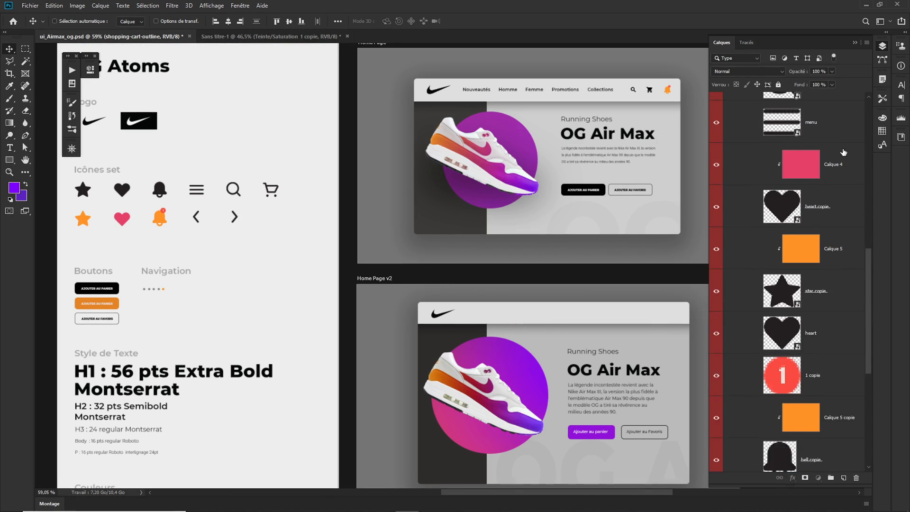
{"action": "scroll", "coordinate": [810, 151], "scroll_direction": "up", "scroll_amount": 4}
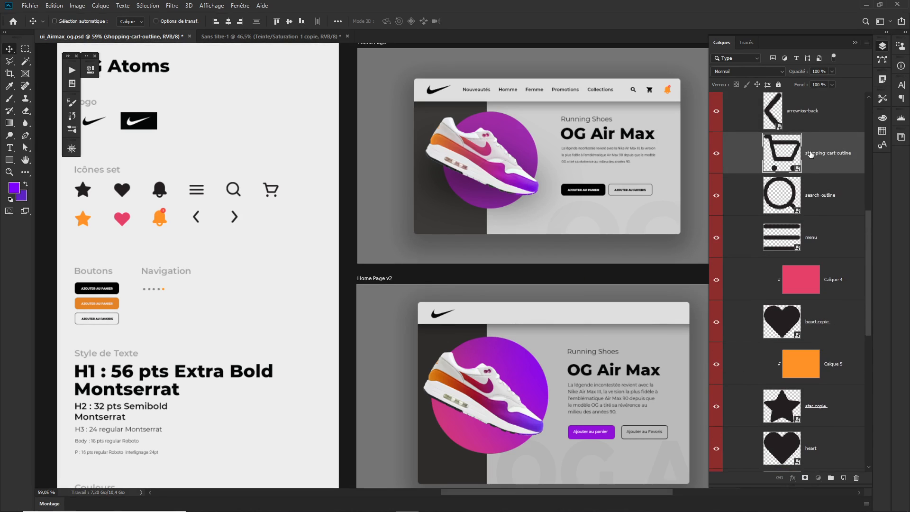
Switch to the Eva Icons Figma folder window and move it clear of the layer list
{"action": "key", "text": "alt+Tab"}
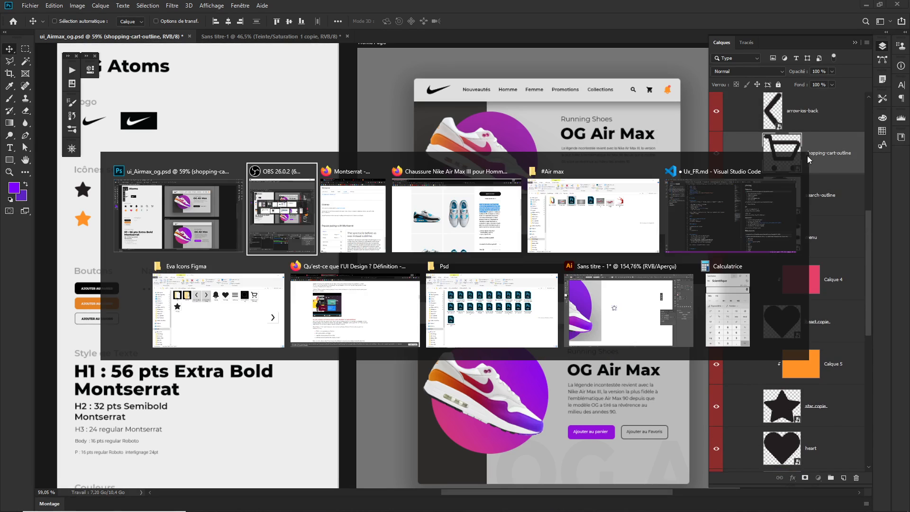
{"action": "left_click", "coordinate": [187, 314]}
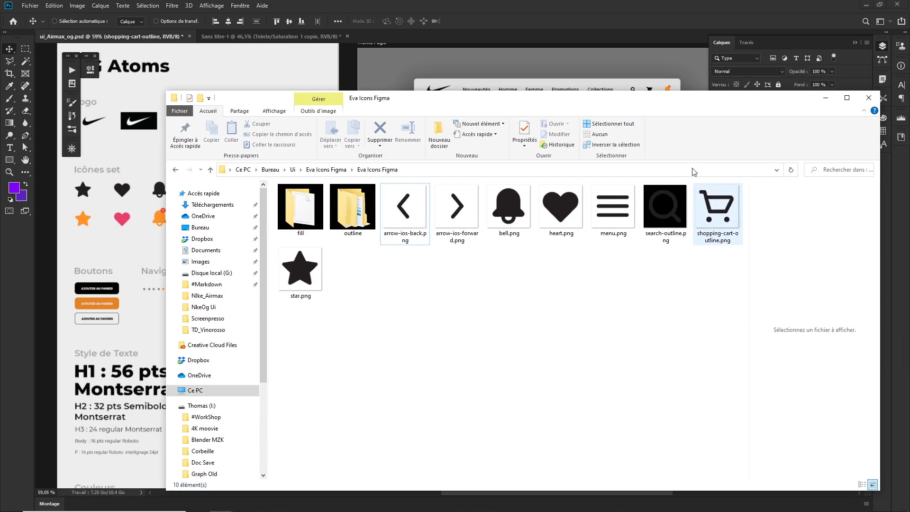
{"action": "left_click_drag", "start_coordinate": [694, 99], "coordinate": [537, 327]}
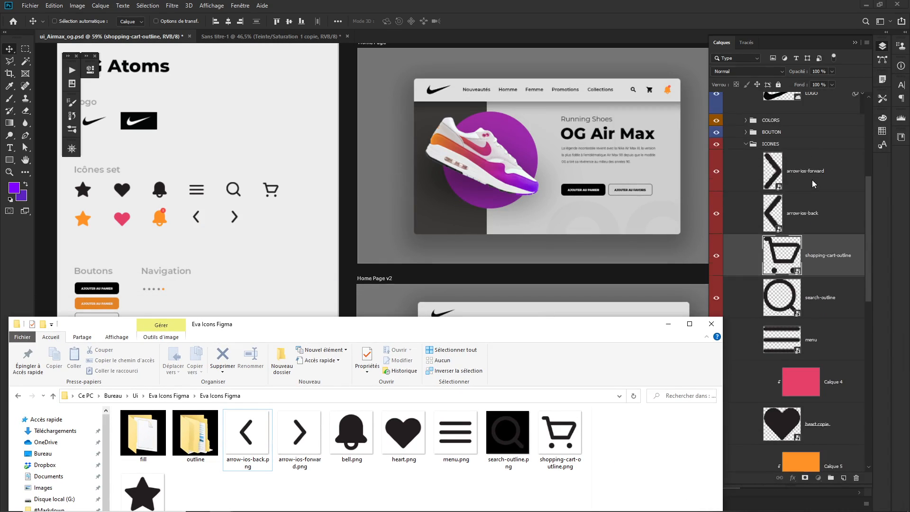
Return to Photoshop and select the Top nav group of the Home Page v2 artboard
{"action": "scroll", "coordinate": [734, 175], "scroll_direction": "up", "scroll_amount": 2}
{"action": "left_click", "coordinate": [746, 199]}
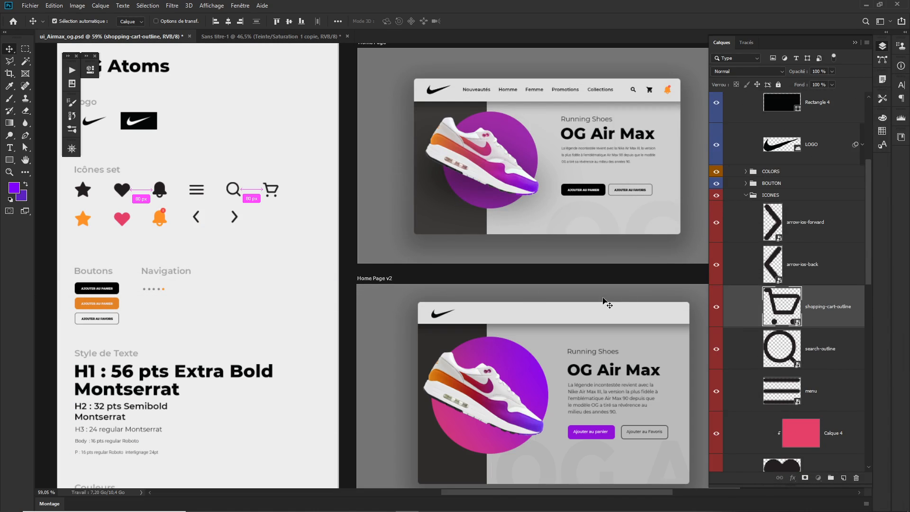
{"action": "left_click", "coordinate": [381, 281]}
{"action": "scroll", "coordinate": [796, 325], "scroll_direction": "down", "scroll_amount": 3}
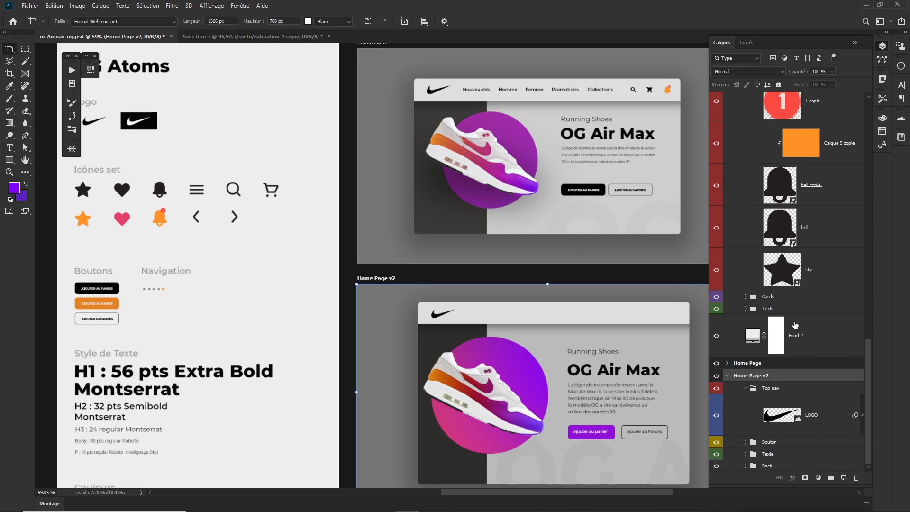
{"action": "left_click", "coordinate": [770, 388]}
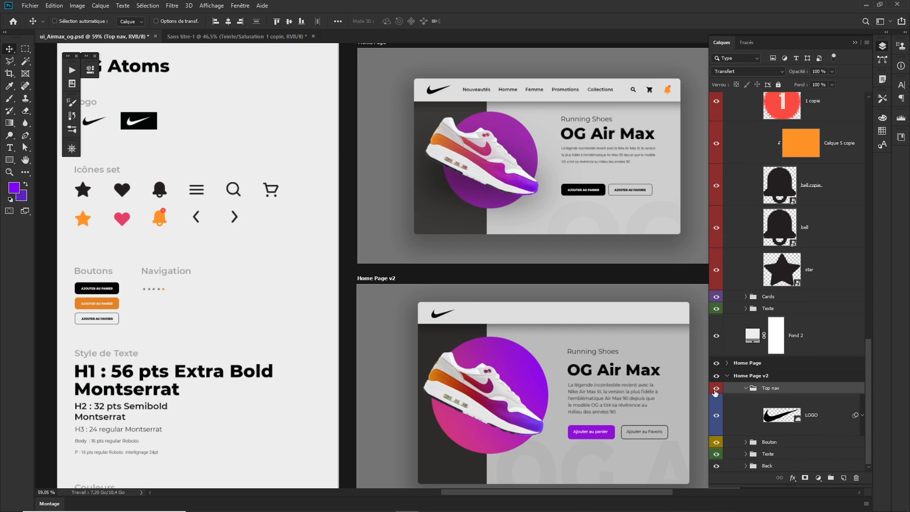
Place search-outline.png, shopping-cart-outline.png and bell.png from the Eva Icons Figma folder into the Home Page v2 mockup
{"action": "key", "text": "alt+Tab"}
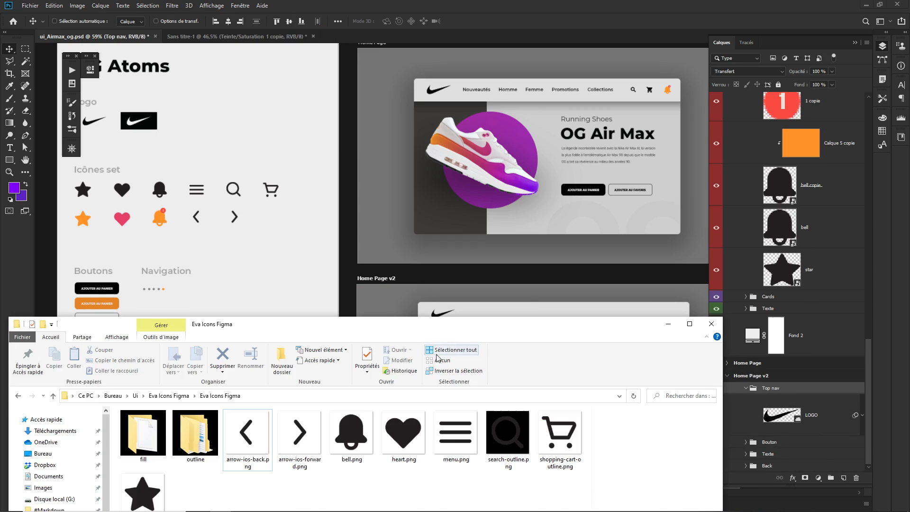
{"action": "left_click", "coordinate": [552, 437]}
{"action": "left_click", "coordinate": [509, 433]}
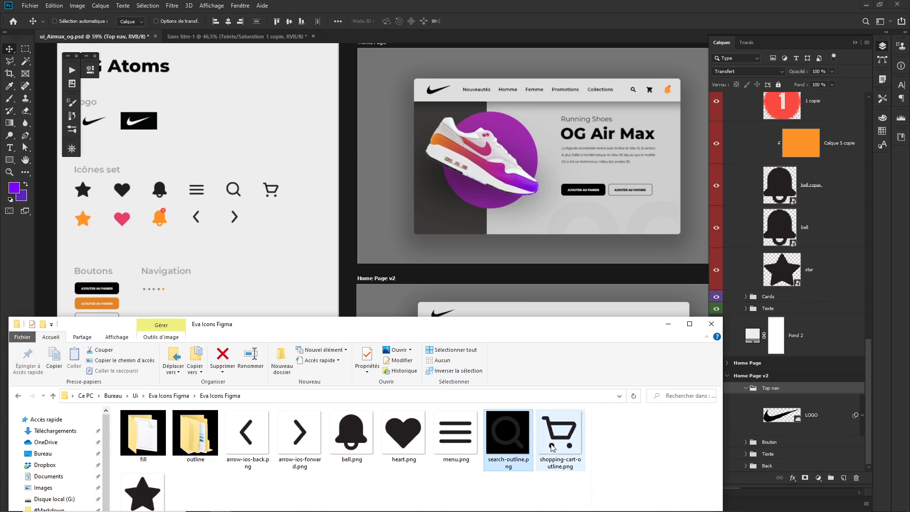
{"action": "left_click", "coordinate": [554, 442], "text": "ctrl"}
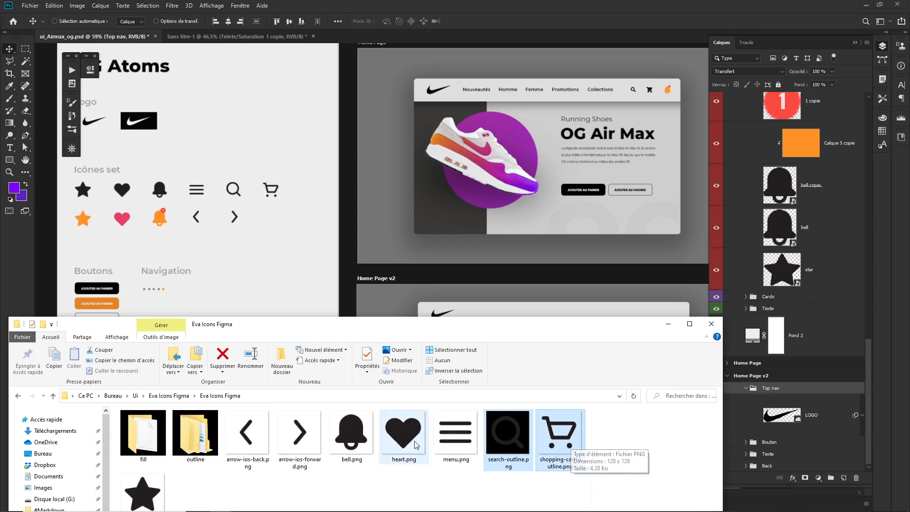
{"action": "left_click", "coordinate": [351, 433], "text": "ctrl"}
{"action": "left_click_drag", "start_coordinate": [552, 437], "coordinate": [626, 314]}
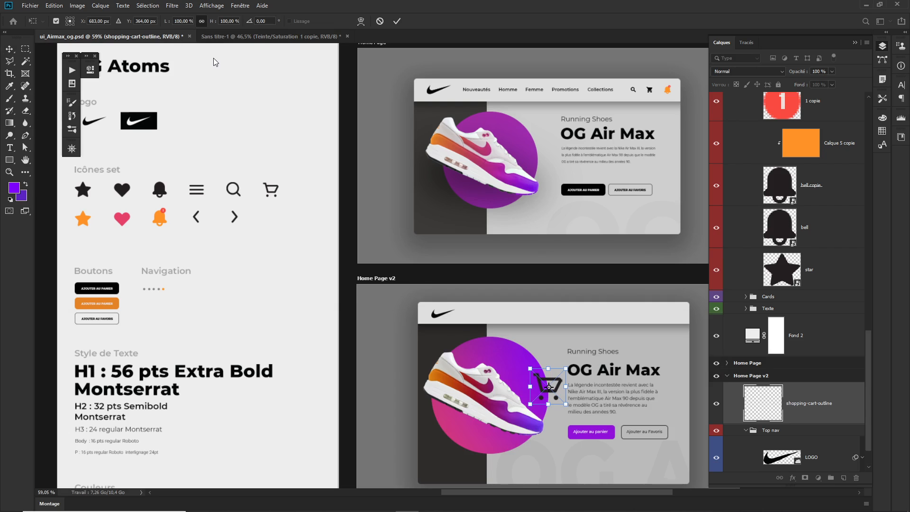
Scale the placed shopping cart icon to 20% and commit the placement
{"action": "left_click", "coordinate": [182, 21]}
{"action": "type", "text": "20"}
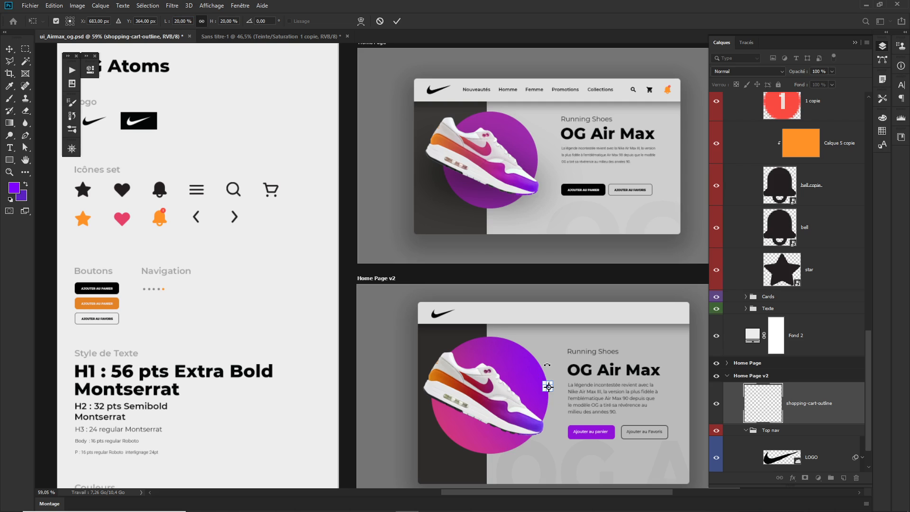
{"action": "key", "text": "Return"}
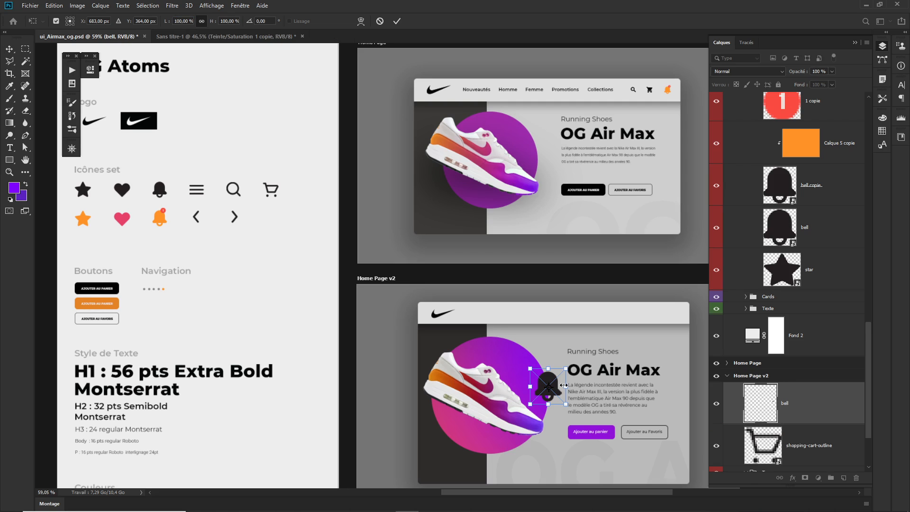
Scale the placed bell and search icons to 30% each and commit both placements
{"action": "left_click", "coordinate": [183, 21]}
{"action": "type", "text": "30"}
{"action": "key", "text": "Return"}
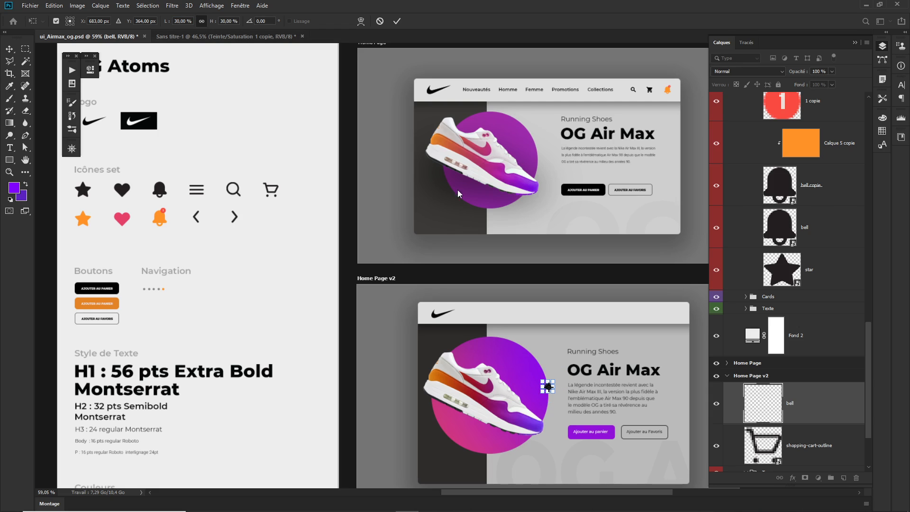
{"action": "key", "text": "Return"}
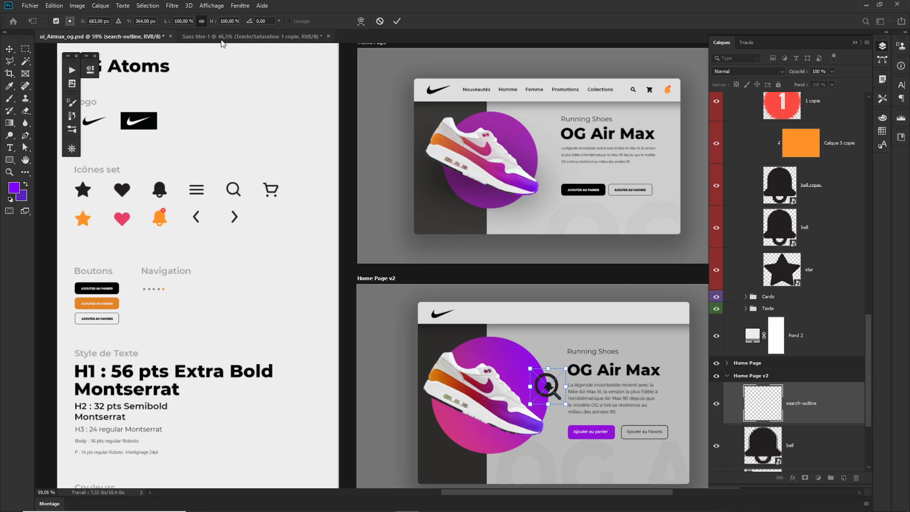
{"action": "left_click", "coordinate": [183, 21]}
{"action": "type", "text": "30"}
{"action": "key", "text": "Return"}
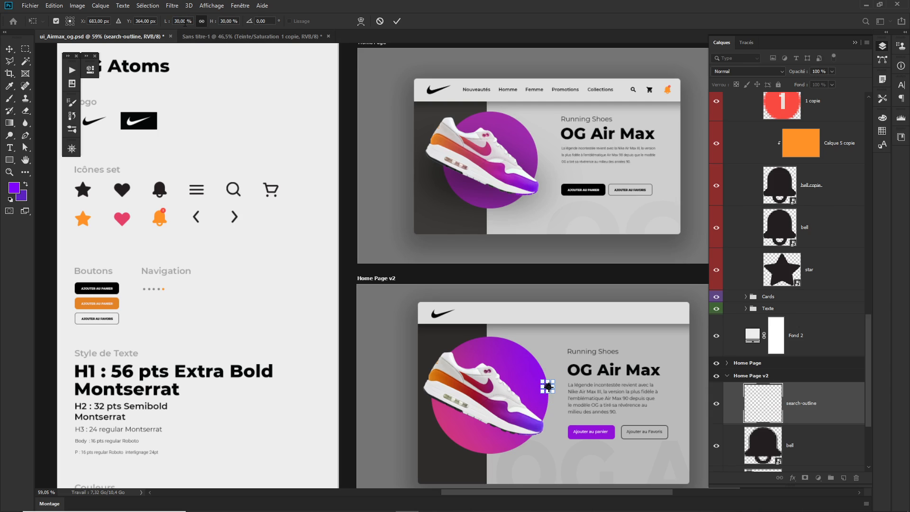
{"action": "key", "text": "Return"}
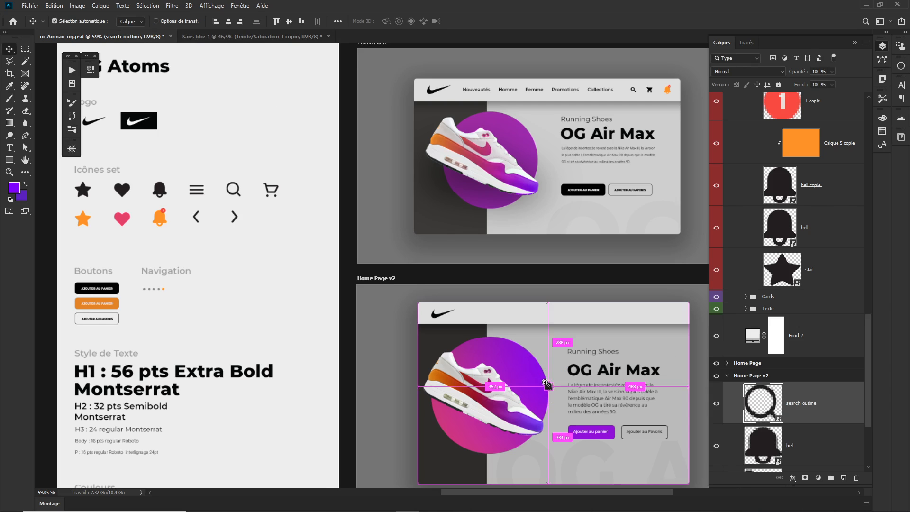
Select the search, bell and shopping cart icon layers and move them together to the right end of the Home Page v2 top bar
{"action": "scroll", "coordinate": [548, 384], "scroll_direction": "up", "scroll_amount": 5}
{"action": "left_click_drag", "start_coordinate": [577, 333], "coordinate": [396, 344]}
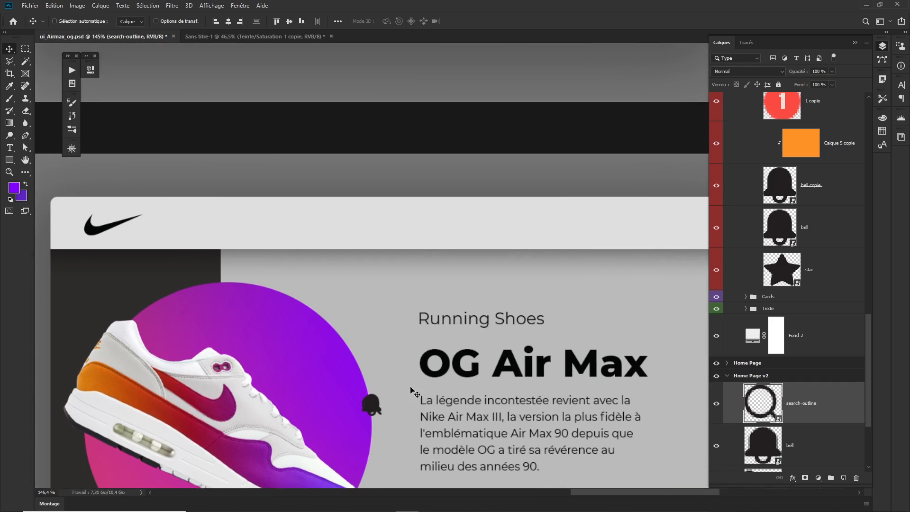
{"action": "scroll", "coordinate": [806, 421], "scroll_direction": "down", "scroll_amount": 3}
{"action": "left_click", "coordinate": [798, 399], "text": "shift"}
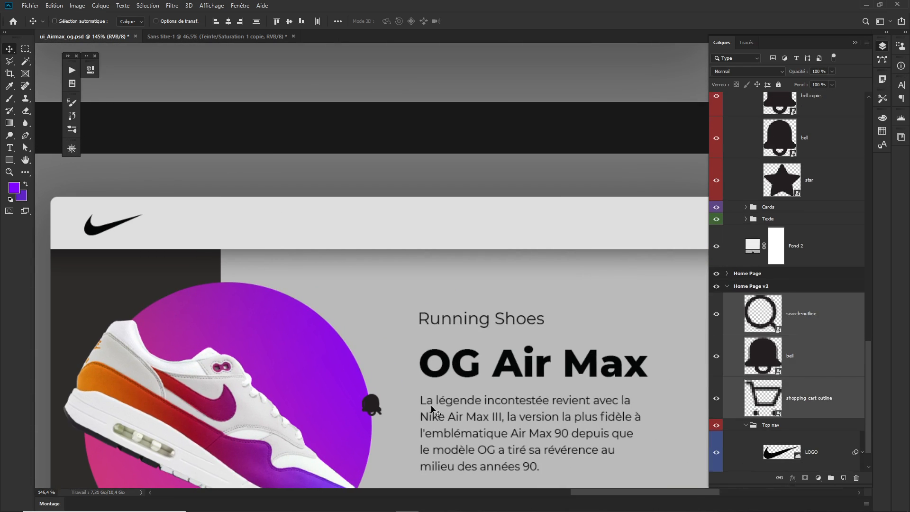
{"action": "left_click_drag", "start_coordinate": [372, 405], "coordinate": [536, 223]}
{"action": "left_click_drag", "start_coordinate": [627, 319], "coordinate": [361, 361]}
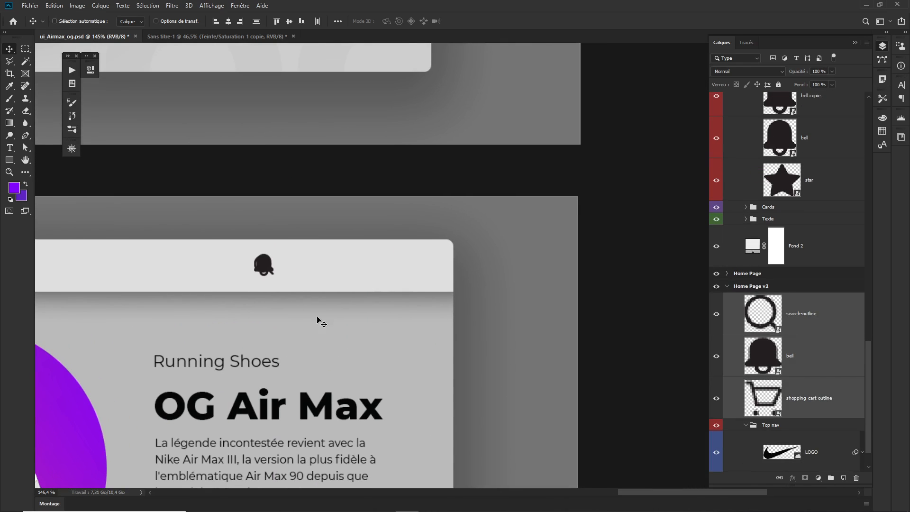
{"action": "left_click_drag", "start_coordinate": [269, 273], "coordinate": [400, 276]}
{"action": "left_click_drag", "start_coordinate": [537, 222], "coordinate": [503, 233]}
{"action": "left_click_drag", "start_coordinate": [534, 296], "coordinate": [551, 353]}
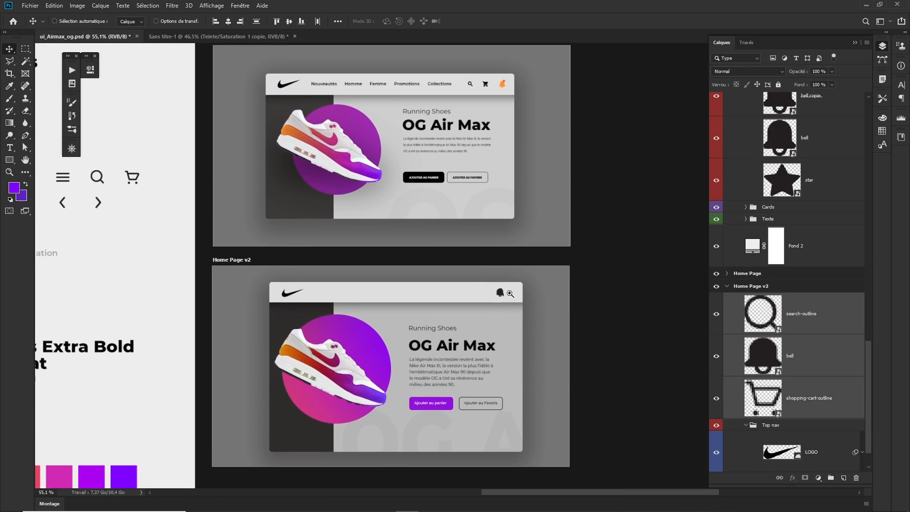
Separate the stacked icons by moving the search icon and the bell icon leftward along the top bar, leaving the cart at the right
{"action": "left_click_drag", "start_coordinate": [493, 286], "coordinate": [420, 304]}
{"action": "left_click", "coordinate": [821, 361]}
{"action": "left_click", "coordinate": [782, 319]}
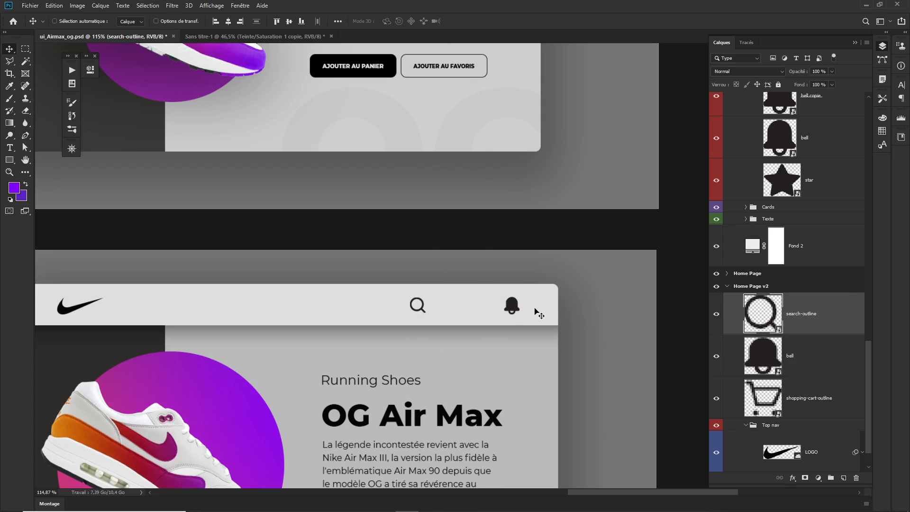
{"action": "left_click", "coordinate": [511, 306], "text": "ctrl"}
{"action": "left_click_drag", "start_coordinate": [498, 307], "coordinate": [453, 307]}
Scale the shopping cart icon in the Home Page v2 top bar to 30% in width and height
{"action": "left_click", "coordinate": [513, 308], "text": "ctrl"}
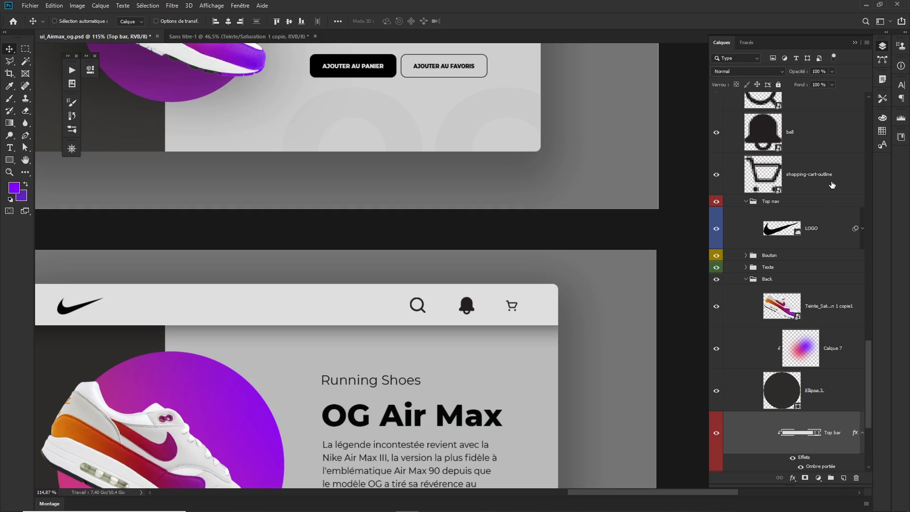
{"action": "scroll", "coordinate": [823, 199], "scroll_direction": "up", "scroll_amount": 1}
{"action": "scroll", "coordinate": [824, 199], "scroll_direction": "up", "scroll_amount": 1}
{"action": "left_click", "coordinate": [809, 275]}
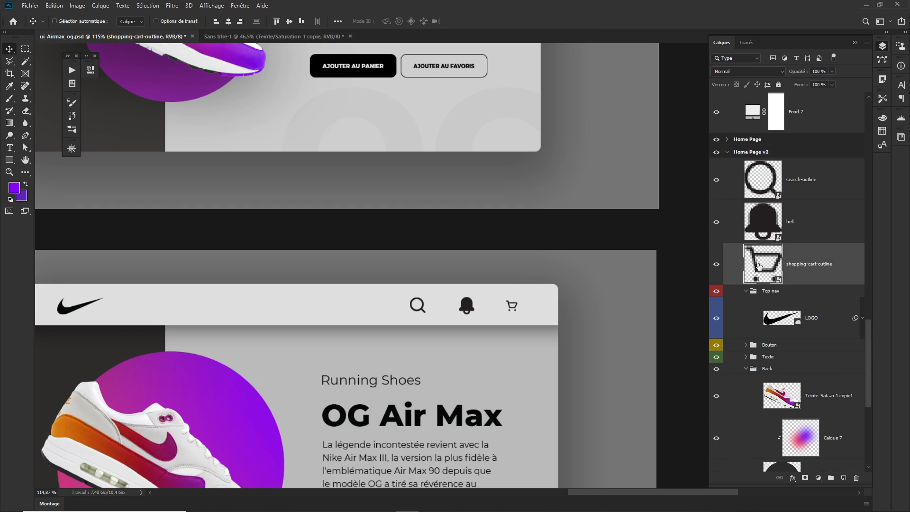
{"action": "key", "text": "ctrl+t"}
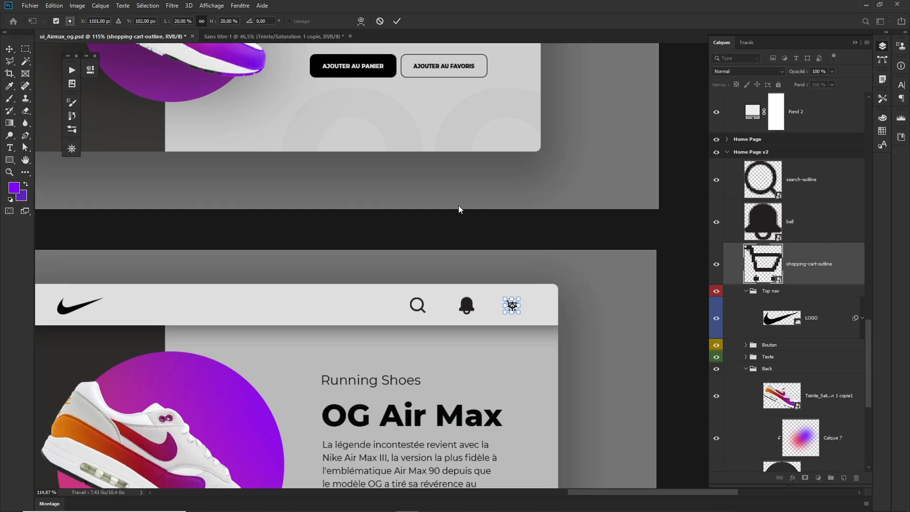
{"action": "left_click", "coordinate": [177, 21]}
{"action": "type", "text": "30"}
{"action": "key", "text": "Return"}
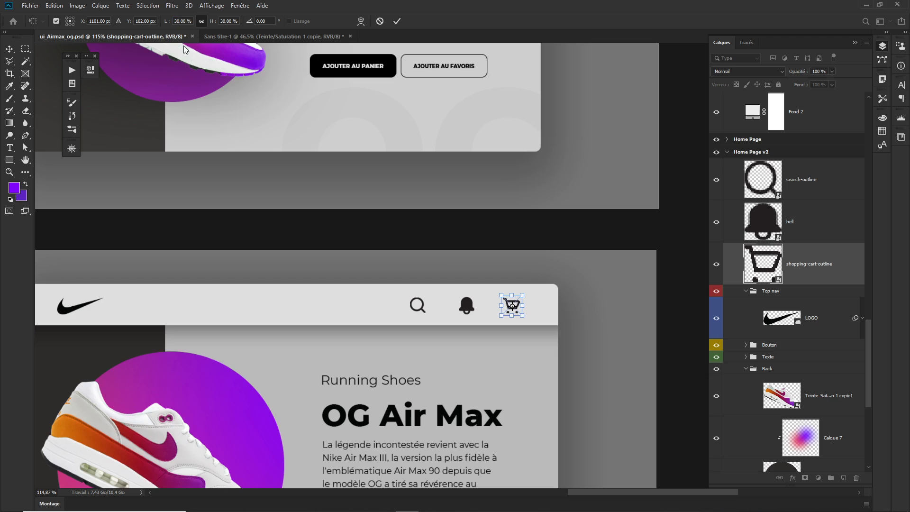
{"action": "key", "text": "Return"}
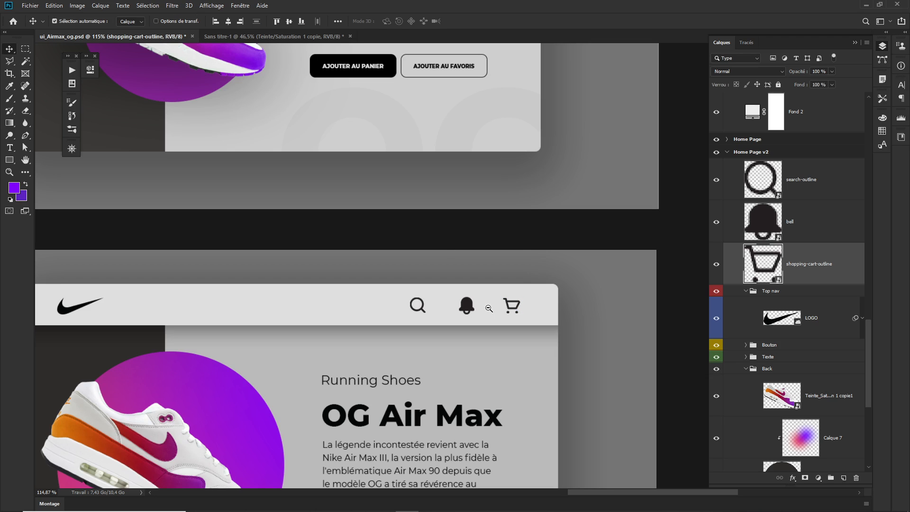
Reorder the top bar icons so the cart sits in the middle and the bell at the right end
{"action": "scroll", "coordinate": [485, 308], "scroll_direction": "down", "scroll_amount": 2}
{"action": "scroll", "coordinate": [485, 307], "scroll_direction": "down", "scroll_amount": 3}
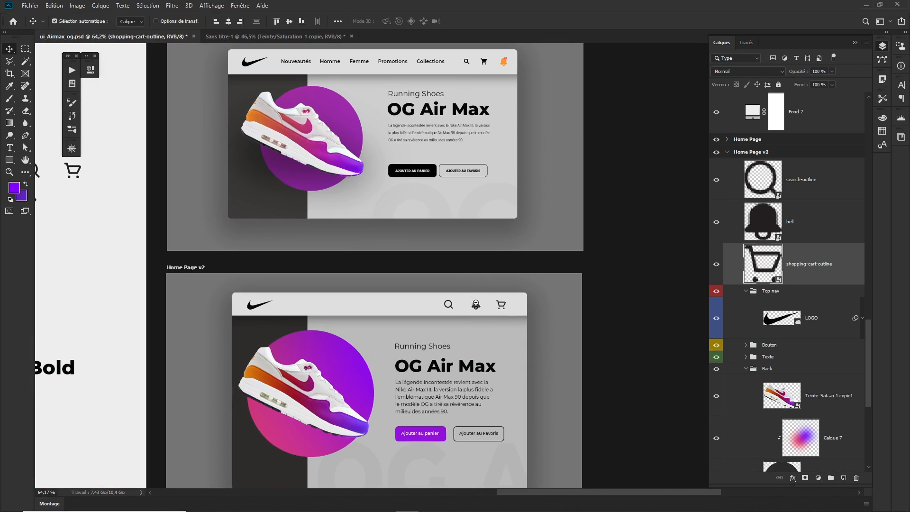
{"action": "scroll", "coordinate": [476, 309], "scroll_direction": "up", "scroll_amount": 4}
{"action": "left_click", "coordinate": [491, 317]}
{"action": "mouse_move", "coordinate": [490, 316]}
{"action": "left_mouse_down"}
{"action": "mouse_move", "coordinate": [584, 317]}
{"action": "mouse_move", "coordinate": [488, 316]}
{"action": "left_mouse_up"}
{"action": "mouse_move", "coordinate": [587, 314]}
{"action": "left_mouse_down"}
{"action": "mouse_move", "coordinate": [613, 317]}
{"action": "mouse_move", "coordinate": [570, 311]}
{"action": "left_mouse_up"}
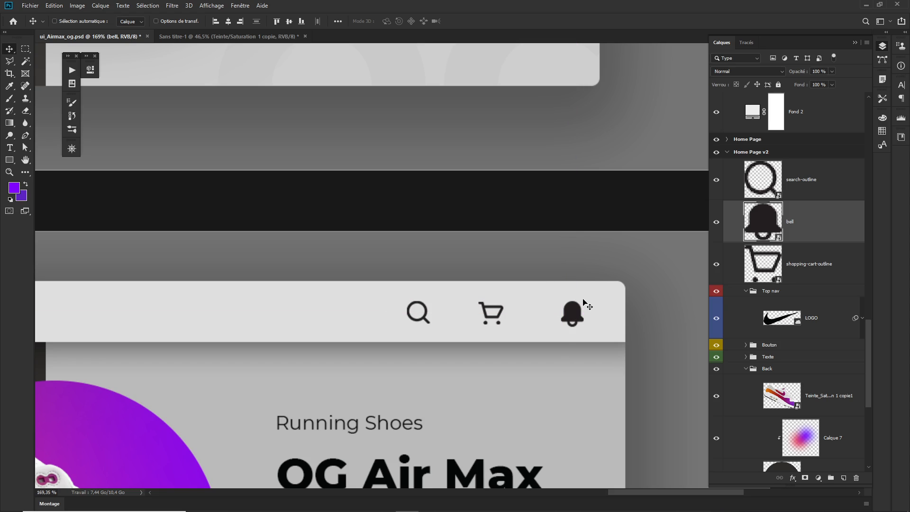
Select the search, bell and shopping cart icon layers and distribute them evenly in the horizontal direction
{"action": "left_click", "coordinate": [813, 269], "text": "shift"}
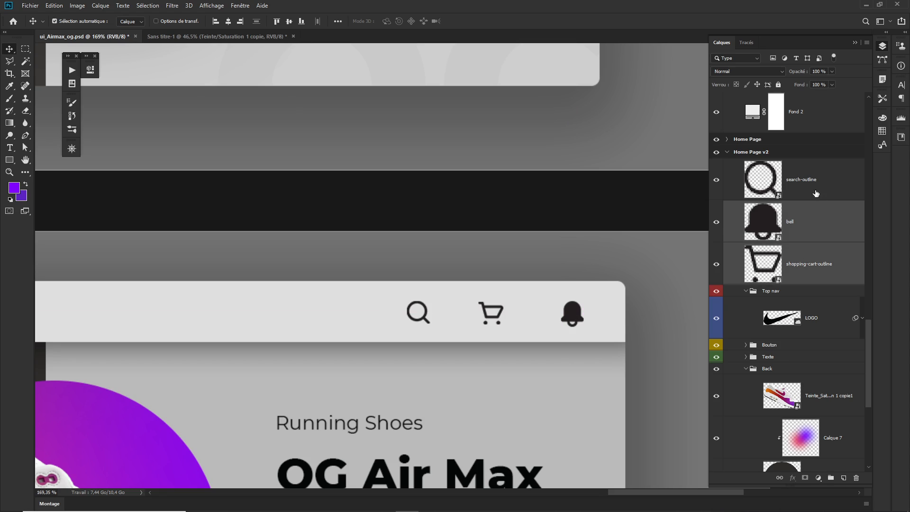
{"action": "left_click", "coordinate": [817, 188], "text": "shift"}
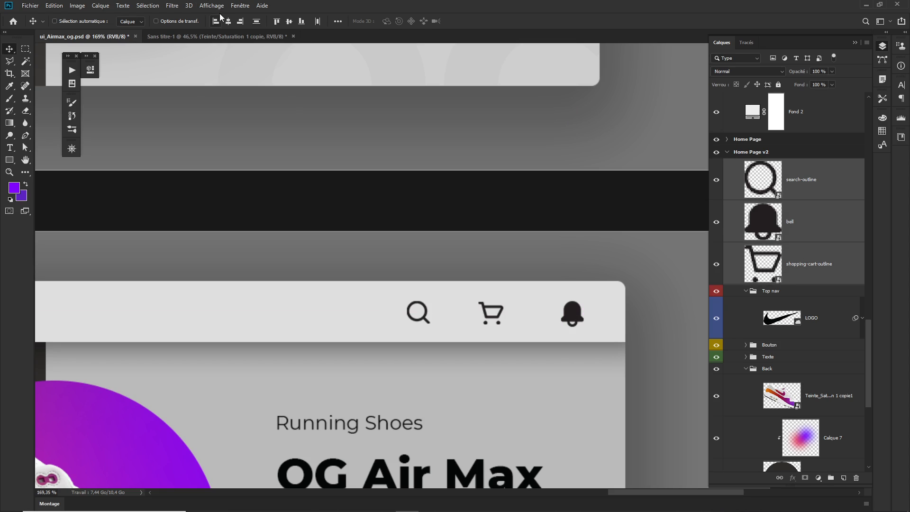
{"action": "left_click", "coordinate": [318, 22]}
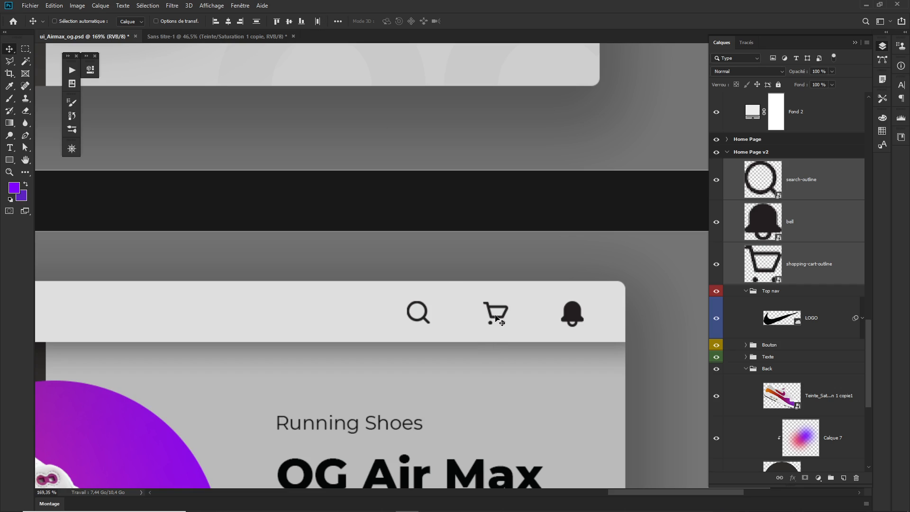
Add a new layer directly above the Home Page v2 bell and sample the light orange swatch from the Atom colour palette
{"action": "left_click", "coordinate": [824, 222]}
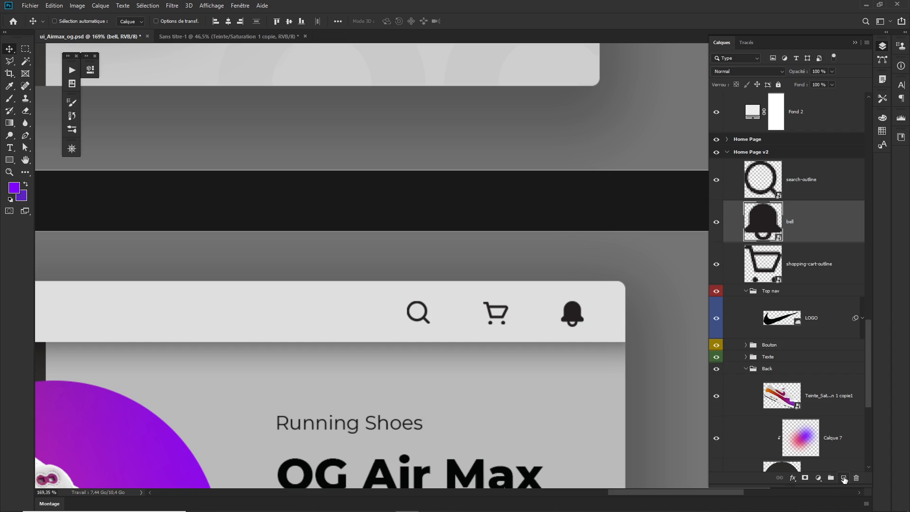
{"action": "left_click", "coordinate": [844, 478]}
{"action": "left_click_drag", "start_coordinate": [537, 379], "coordinate": [508, 380]}
{"action": "left_click_drag", "start_coordinate": [419, 394], "coordinate": [502, 289]}
{"action": "left_click_drag", "start_coordinate": [339, 329], "coordinate": [530, 276]}
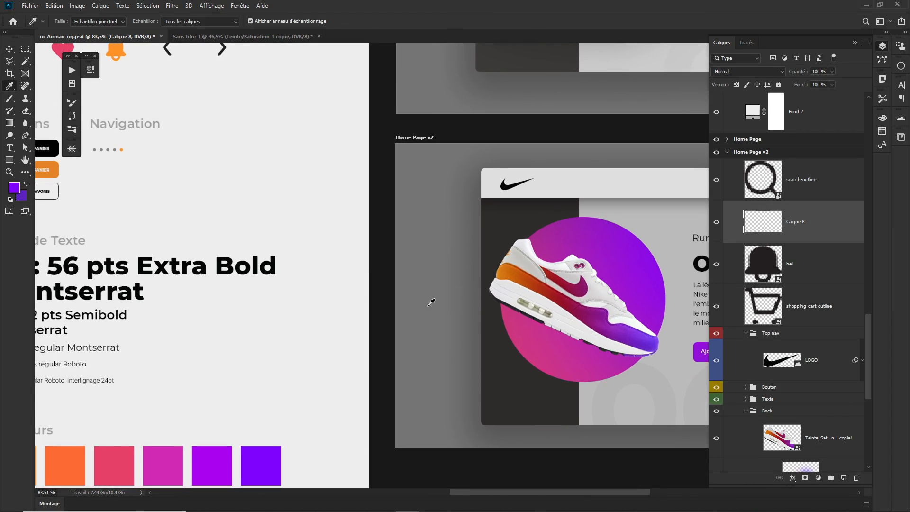
{"action": "left_click_drag", "start_coordinate": [244, 371], "coordinate": [325, 308]}
{"action": "key", "text": "i"}
{"action": "left_click", "coordinate": [92, 417]}
{"action": "left_click_drag", "start_coordinate": [474, 285], "coordinate": [323, 338]}
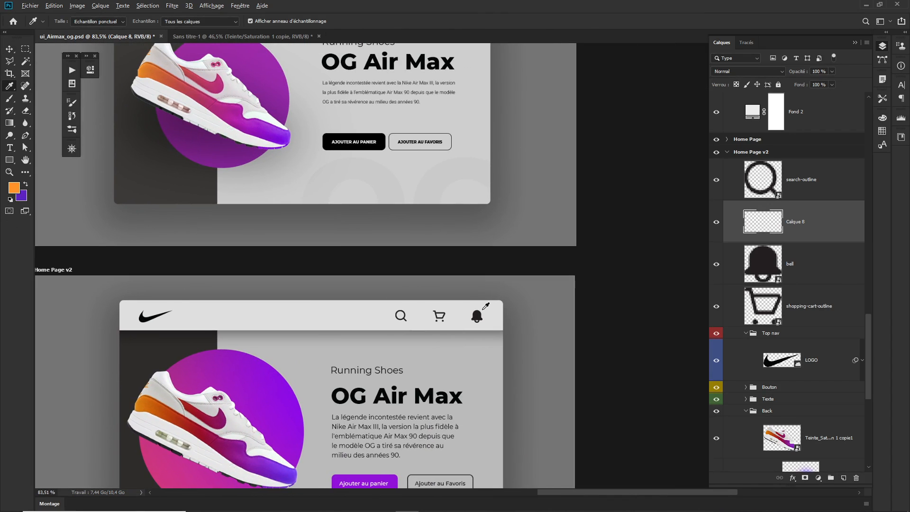
Fill the new layer with the orange foreground colour and clip it to the bell icon layer
{"action": "key", "text": "alt+BackSpace"}
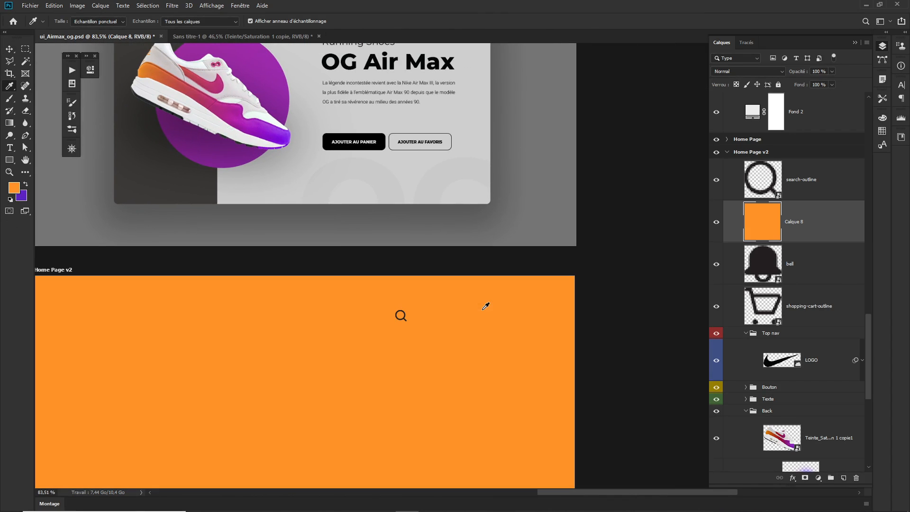
{"action": "left_click", "coordinate": [807, 243], "text": "alt"}
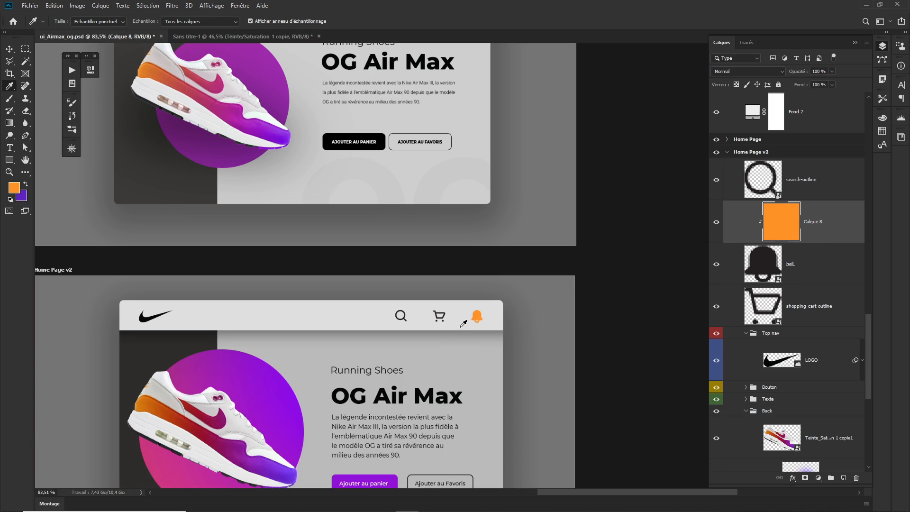
{"action": "left_click", "coordinate": [771, 264]}
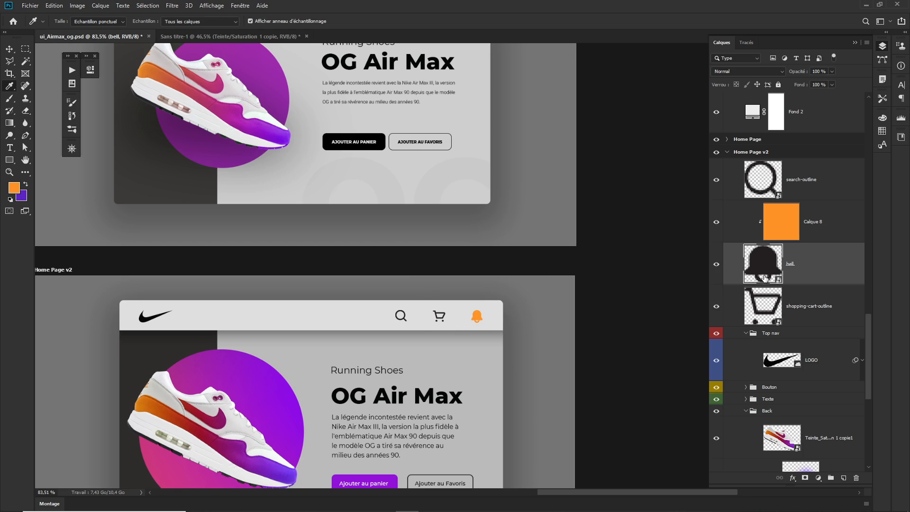
{"action": "scroll", "coordinate": [416, 325], "scroll_direction": "down", "scroll_amount": 5}
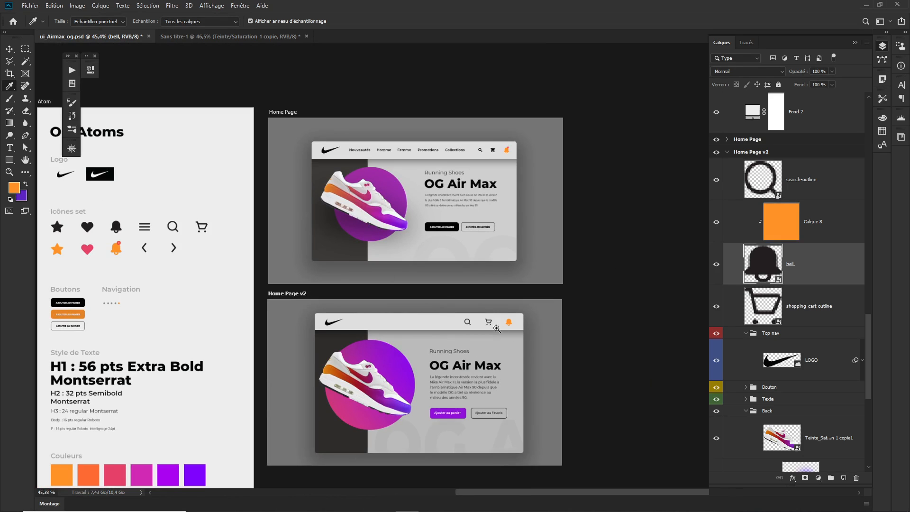
{"action": "scroll", "coordinate": [496, 328], "scroll_direction": "up", "scroll_amount": 2}
{"action": "scroll", "coordinate": [496, 329], "scroll_direction": "down", "scroll_amount": 2}
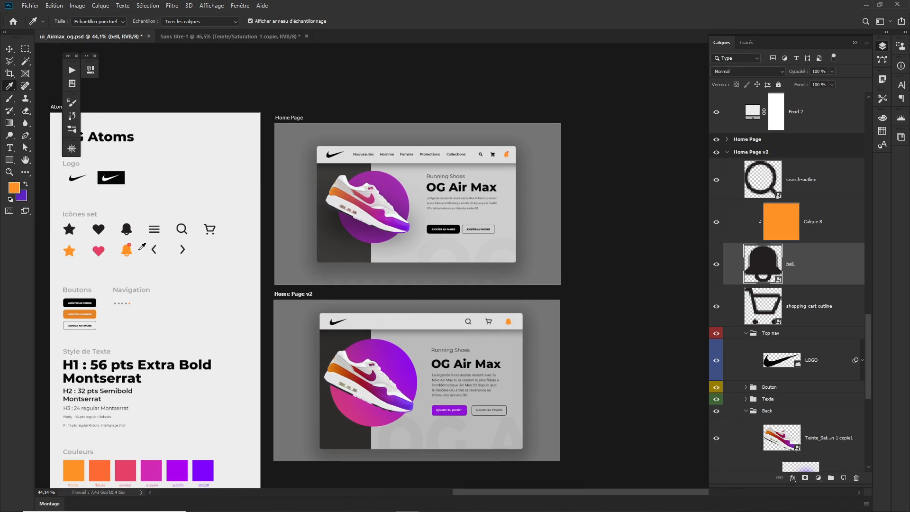
{"action": "key", "text": "v"}
{"action": "left_click", "coordinate": [129, 246], "text": "ctrl"}
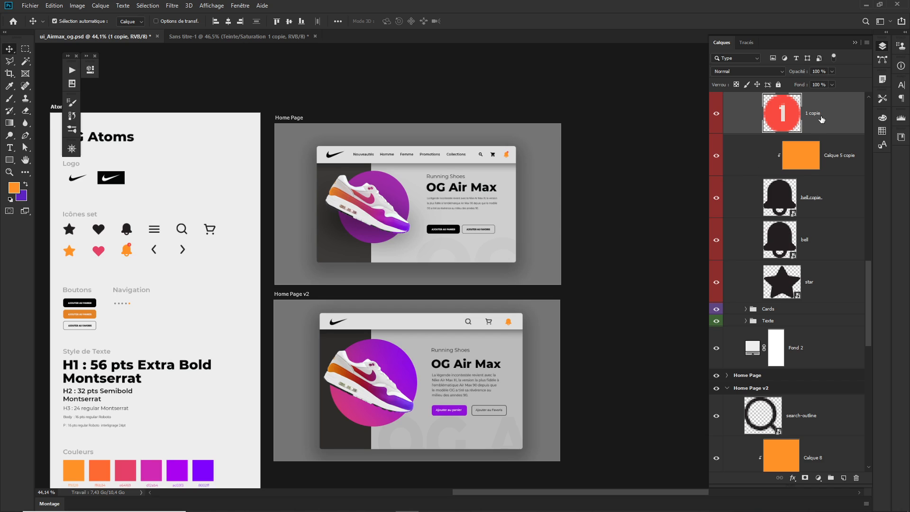
{"action": "key", "text": "ctrl+a"}
{"action": "scroll", "coordinate": [748, 116], "scroll_direction": "up", "scroll_amount": 3}
{"action": "scroll", "coordinate": [797, 343], "scroll_direction": "down", "scroll_amount": 10}
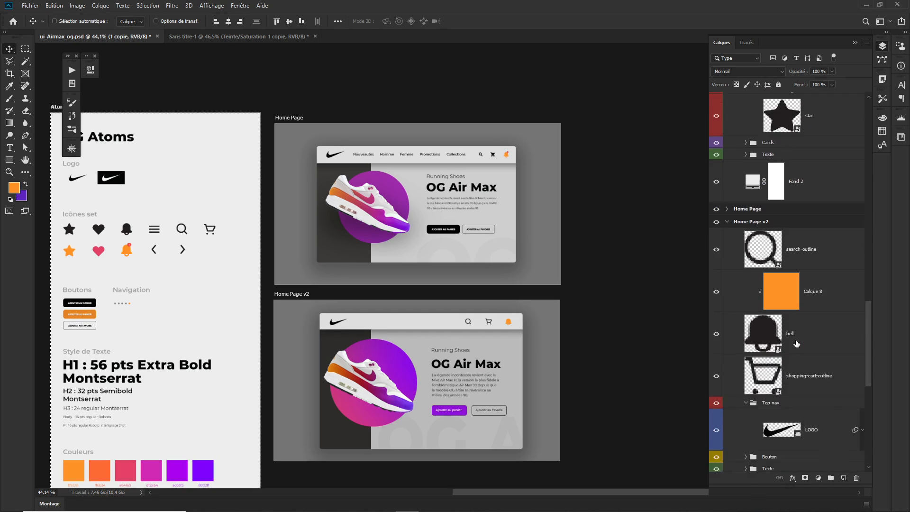
{"action": "scroll", "coordinate": [797, 344], "scroll_direction": "down", "scroll_amount": 3}
{"action": "left_click", "coordinate": [799, 237]}
{"action": "key", "text": "ctrl+v"}
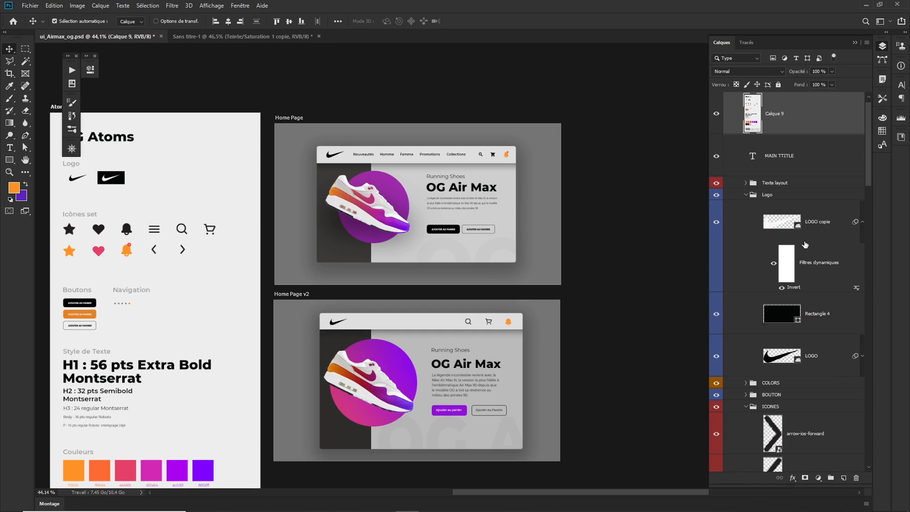
{"action": "key", "text": "ctrl"}
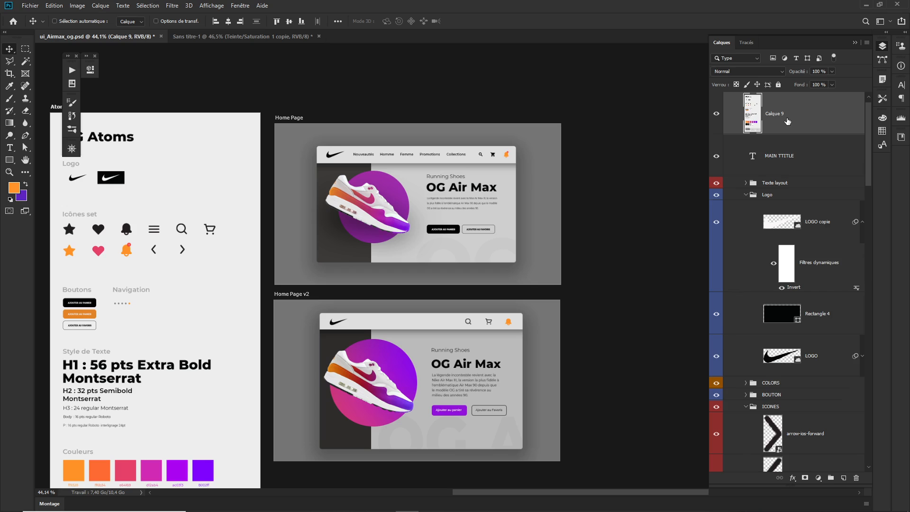
{"action": "key", "text": "Delete"}
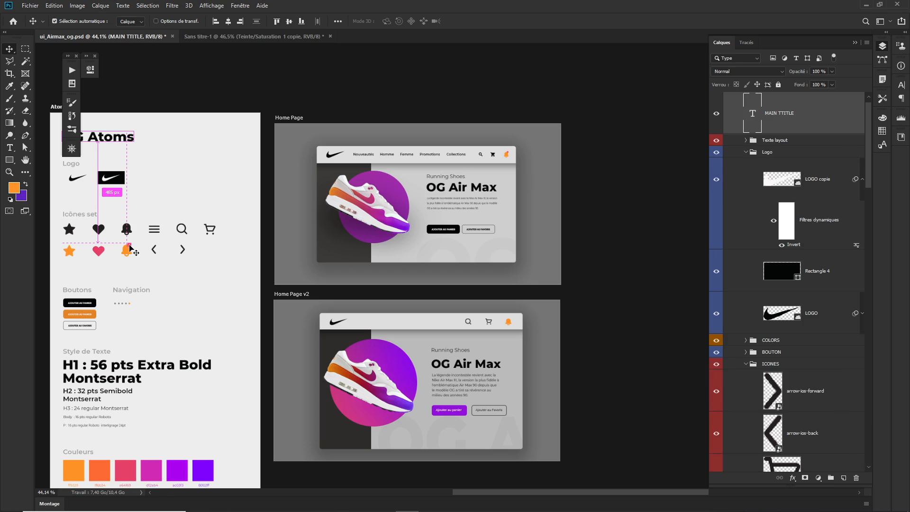
Copy the red number 1 badge of the orange bell in the Atom icon set and paste it as a new layer
{"action": "left_click", "coordinate": [132, 249]}
{"action": "key", "text": "ctrl"}
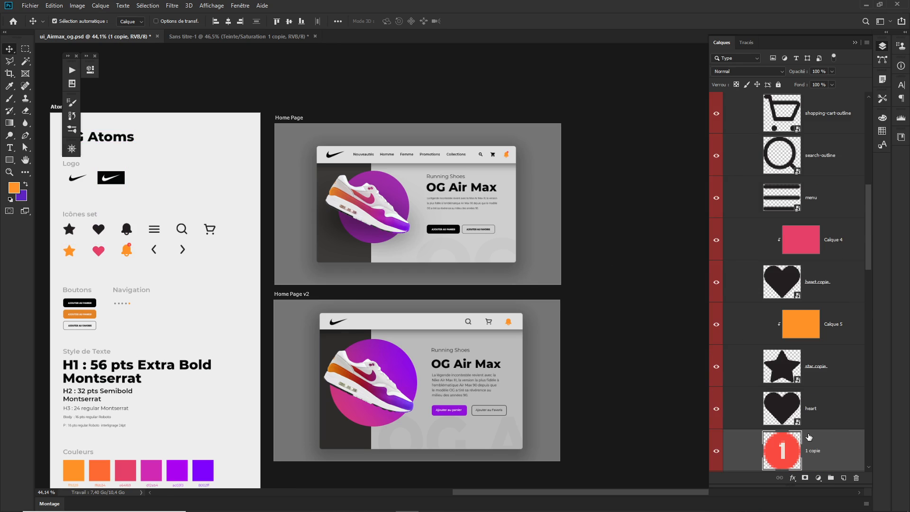
{"action": "key", "text": "ctrl+a"}
{"action": "scroll", "coordinate": [799, 190], "scroll_direction": "down", "scroll_amount": 5}
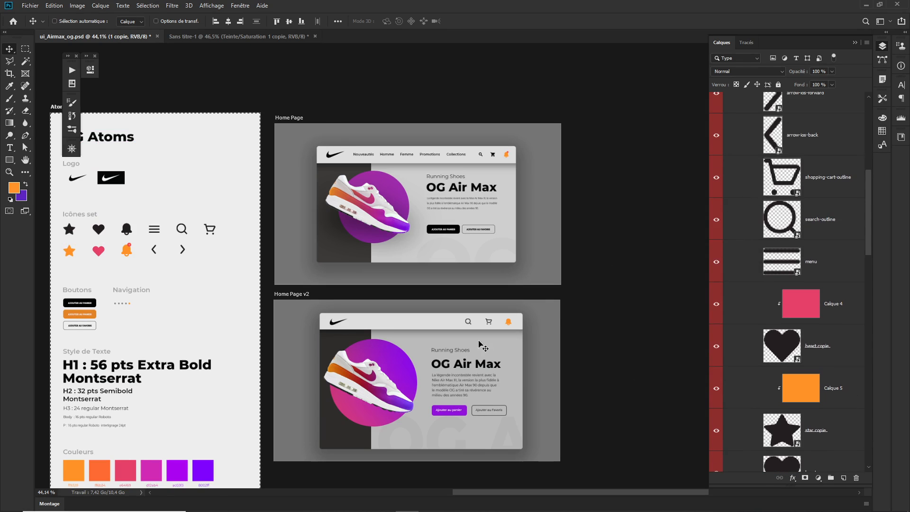
{"action": "left_click", "coordinate": [299, 294]}
{"action": "scroll", "coordinate": [806, 308], "scroll_direction": "down", "scroll_amount": 5}
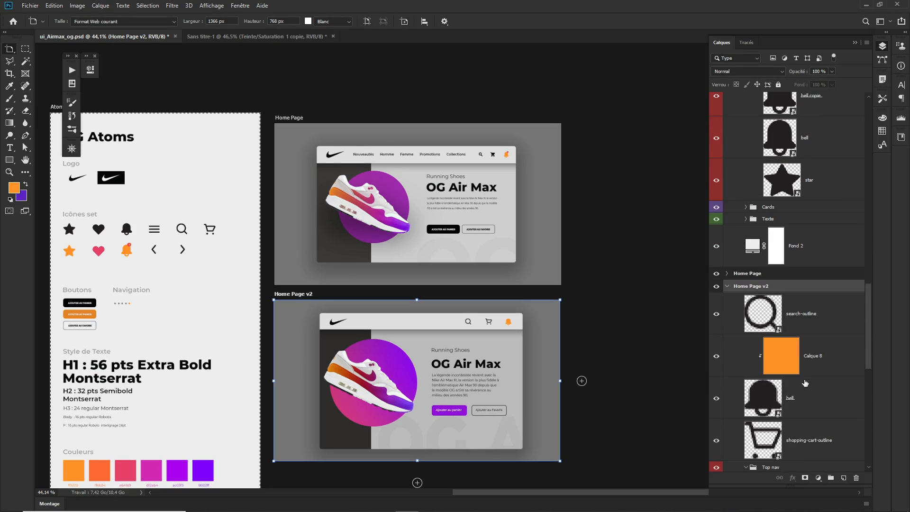
{"action": "left_click", "coordinate": [815, 393]}
{"action": "key", "text": "ctrl+v"}
{"action": "key", "text": "v"}
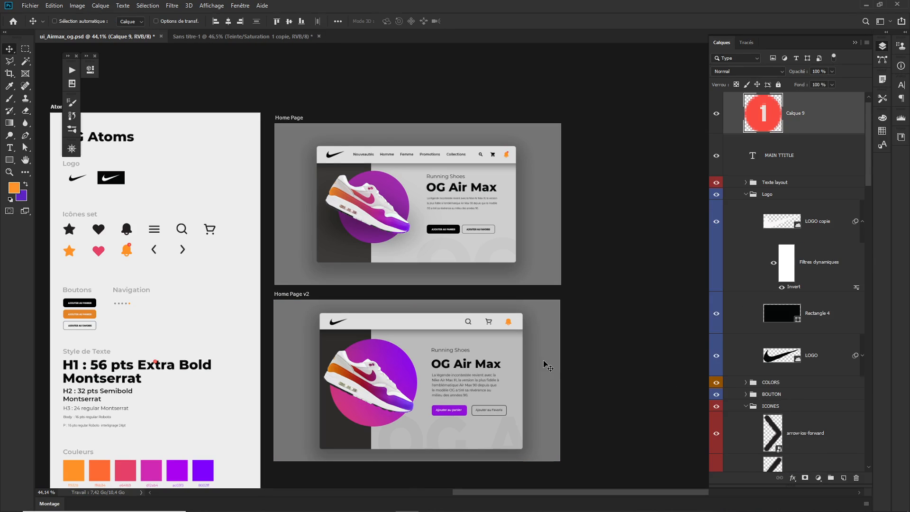
Collapse the Atom and Home Page artboards, select Home Page v2, paste the badge again and locate the pasted copy in the layer stack
{"action": "left_click_drag", "start_coordinate": [808, 126], "coordinate": [787, 157]}
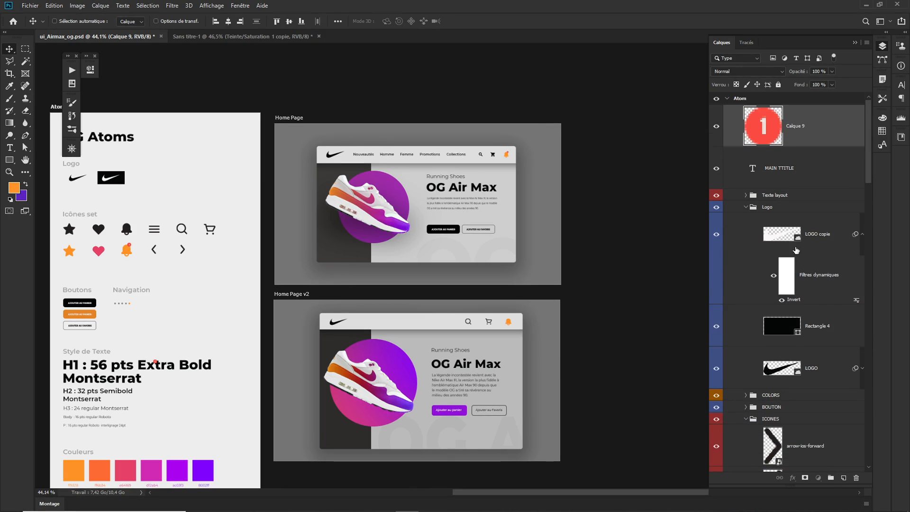
{"action": "left_click_drag", "start_coordinate": [727, 102], "coordinate": [796, 98]}
{"action": "left_click", "coordinate": [740, 98]}
{"action": "left_click", "coordinate": [728, 98]}
{"action": "left_click", "coordinate": [735, 135]}
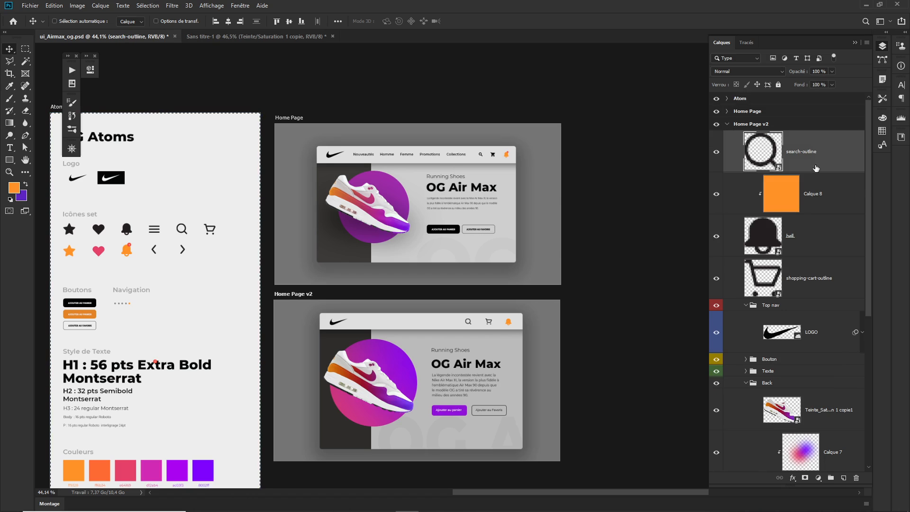
{"action": "key", "text": "ctrl+d"}
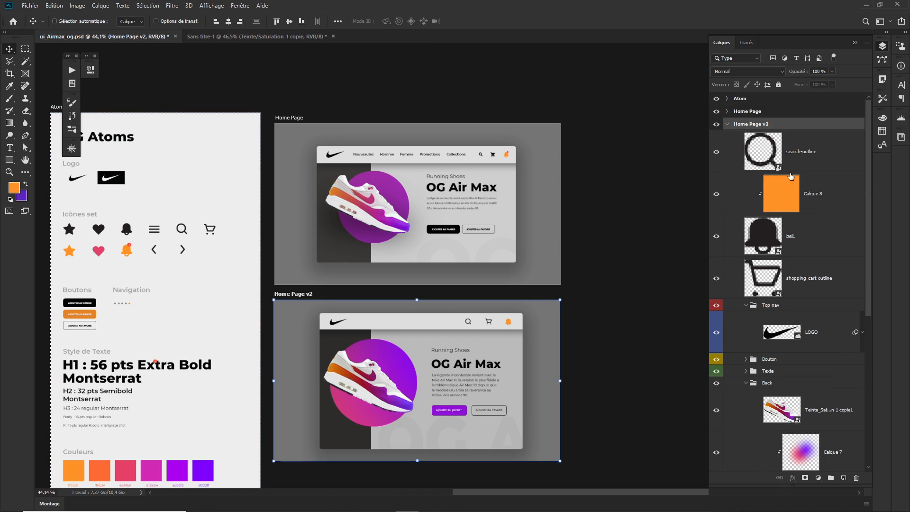
{"action": "scroll", "coordinate": [795, 199], "scroll_direction": "down", "scroll_amount": 6}
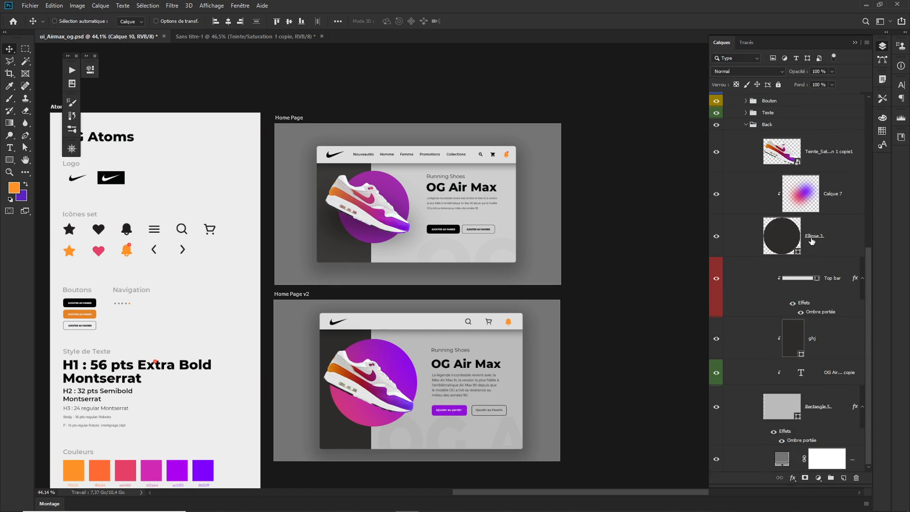
{"action": "scroll", "coordinate": [812, 240], "scroll_direction": "up", "scroll_amount": 6}
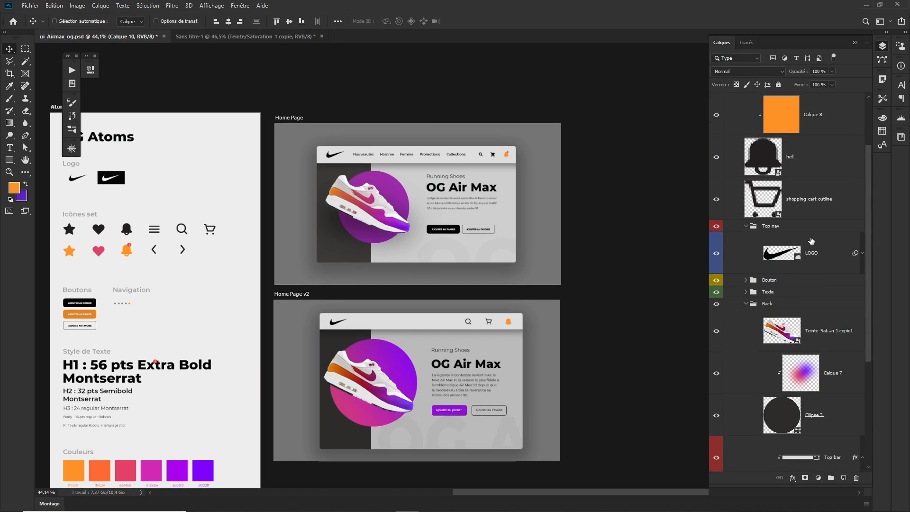
{"action": "left_click", "coordinate": [727, 98]}
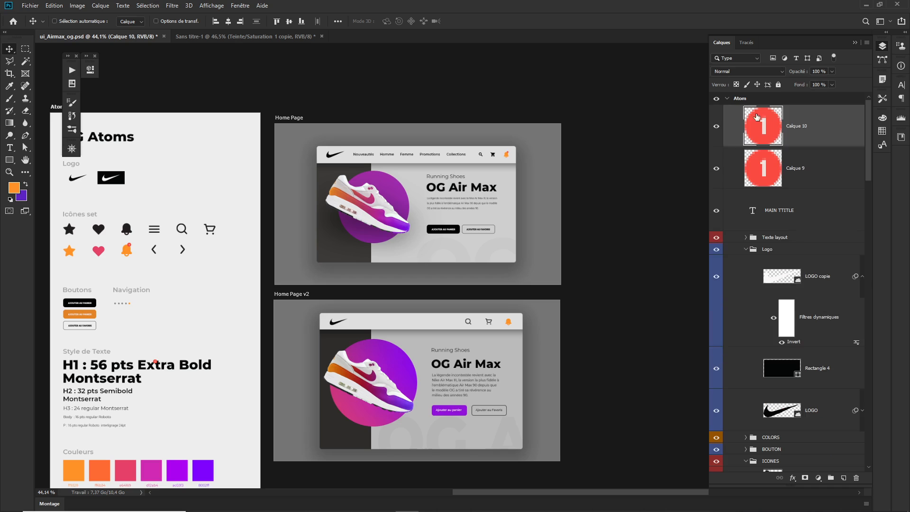
Move the red number 1 badge layer down out of the Atom artboard to the top of the Home Page v2 layers
{"action": "left_click_drag", "start_coordinate": [808, 137], "coordinate": [806, 431]}
{"action": "scroll", "coordinate": [807, 432], "scroll_direction": "down", "scroll_amount": 6}
{"action": "left_click_drag", "start_coordinate": [815, 129], "coordinate": [814, 437]}
{"action": "scroll", "coordinate": [814, 426], "scroll_direction": "down", "scroll_amount": 10}
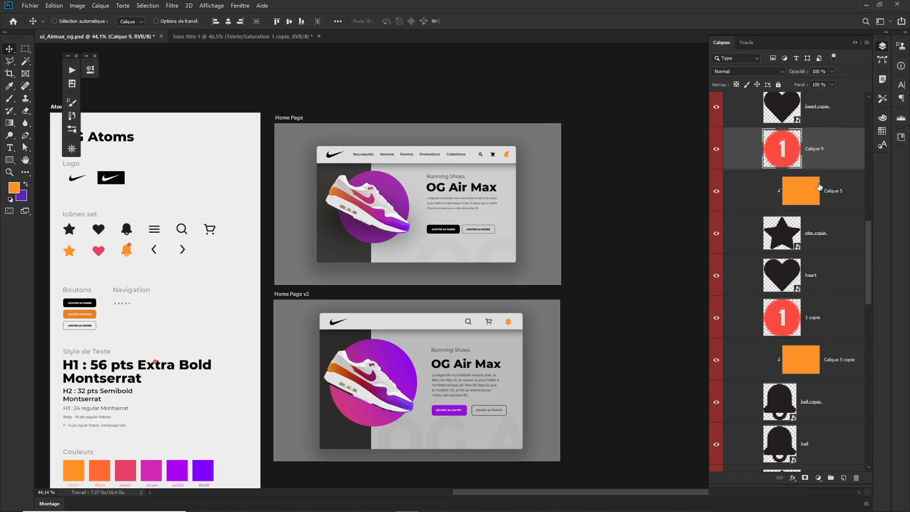
{"action": "left_click_drag", "start_coordinate": [827, 151], "coordinate": [807, 443]}
{"action": "scroll", "coordinate": [809, 436], "scroll_direction": "down", "scroll_amount": 8}
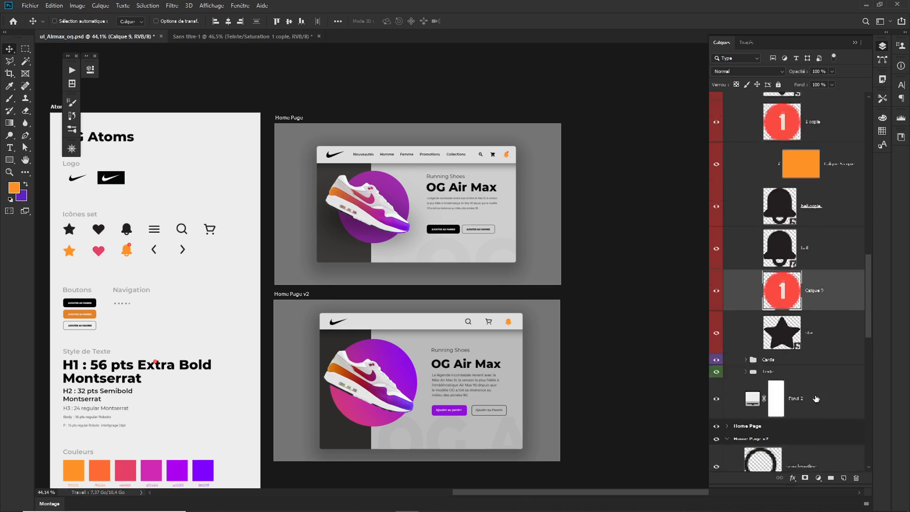
{"action": "left_click_drag", "start_coordinate": [825, 154], "coordinate": [786, 305]}
{"action": "scroll", "coordinate": [793, 364], "scroll_direction": "down", "scroll_amount": 5}
{"action": "scroll", "coordinate": [793, 364], "scroll_direction": "down", "scroll_amount": 2}
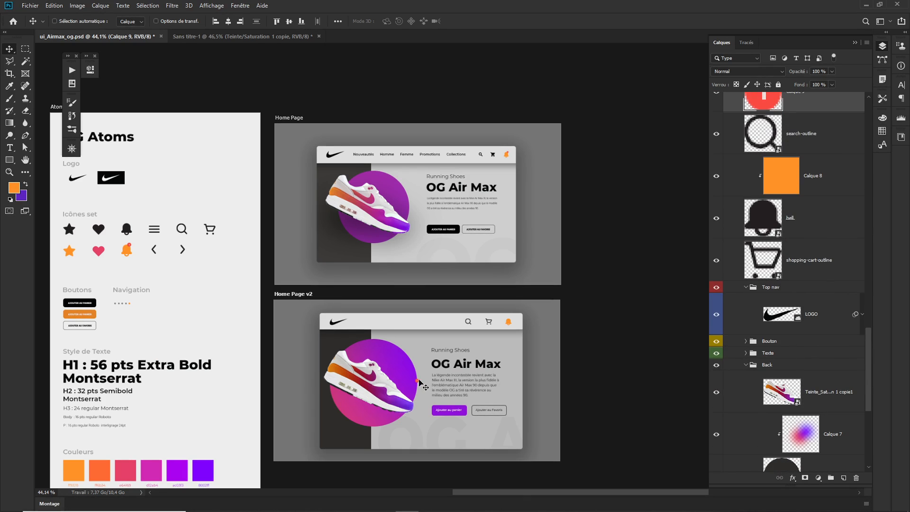
Place the number 1 badge over the upper right corner of the orange bell in the Home Page v2 bar
{"action": "left_click_drag", "start_coordinate": [418, 381], "coordinate": [547, 257]}
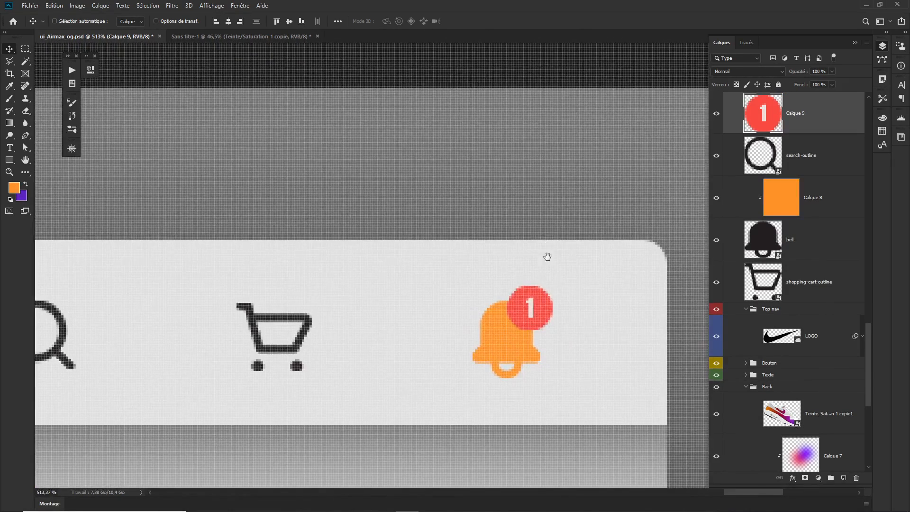
{"action": "left_click_drag", "start_coordinate": [536, 312], "coordinate": [536, 305]}
{"action": "left_click_drag", "start_coordinate": [556, 377], "coordinate": [478, 378]}
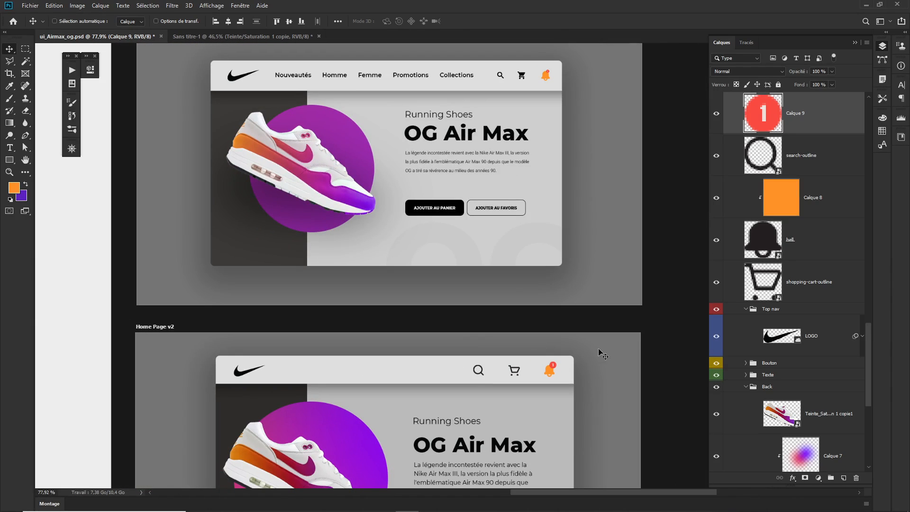
Move the badge, search, orange fill, bell and cart layers into the Top nav group of Home Page v2
{"action": "scroll", "coordinate": [764, 190], "scroll_direction": "up", "scroll_amount": 2}
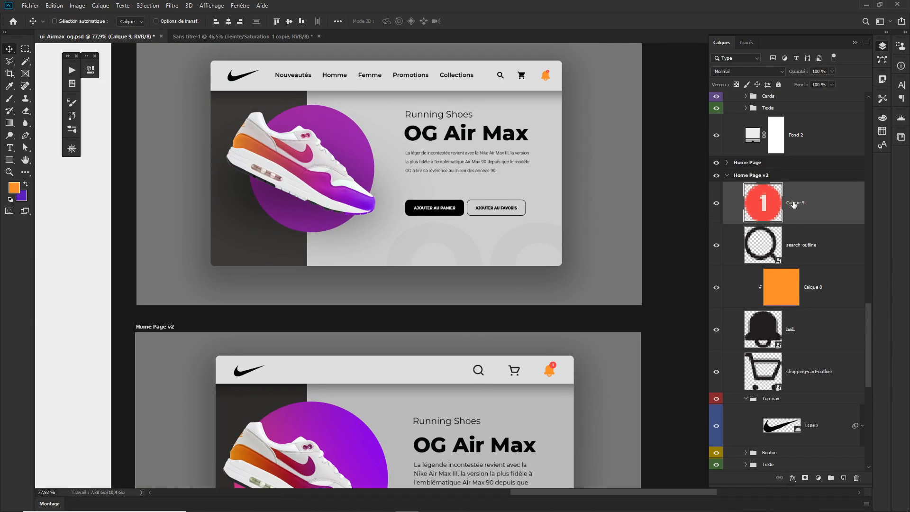
{"action": "scroll", "coordinate": [798, 245], "scroll_direction": "down", "scroll_amount": 1}
{"action": "left_click", "coordinate": [795, 336]}
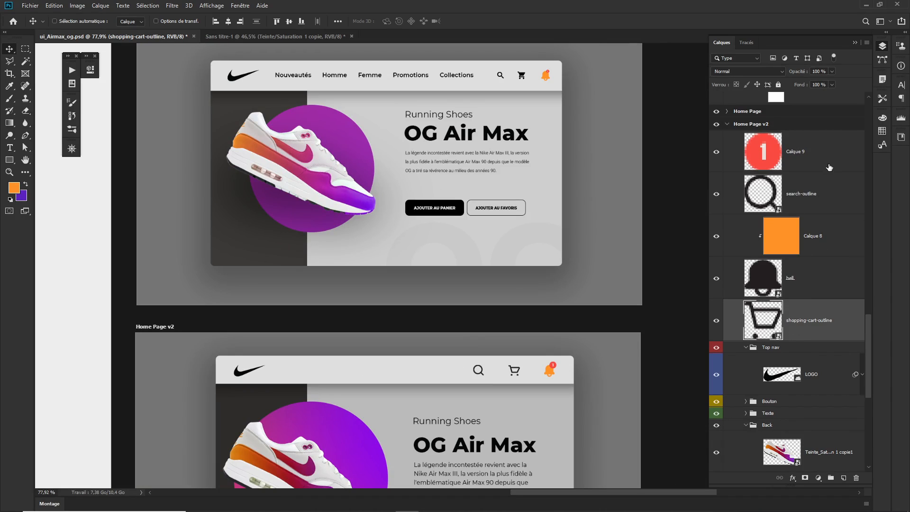
{"action": "left_click", "coordinate": [809, 172], "text": "shift"}
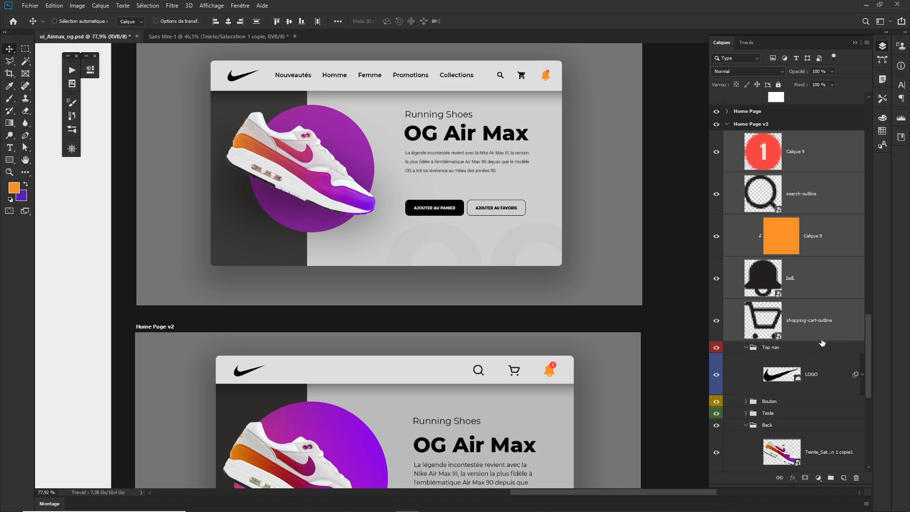
{"action": "left_click_drag", "start_coordinate": [822, 342], "coordinate": [815, 354]}
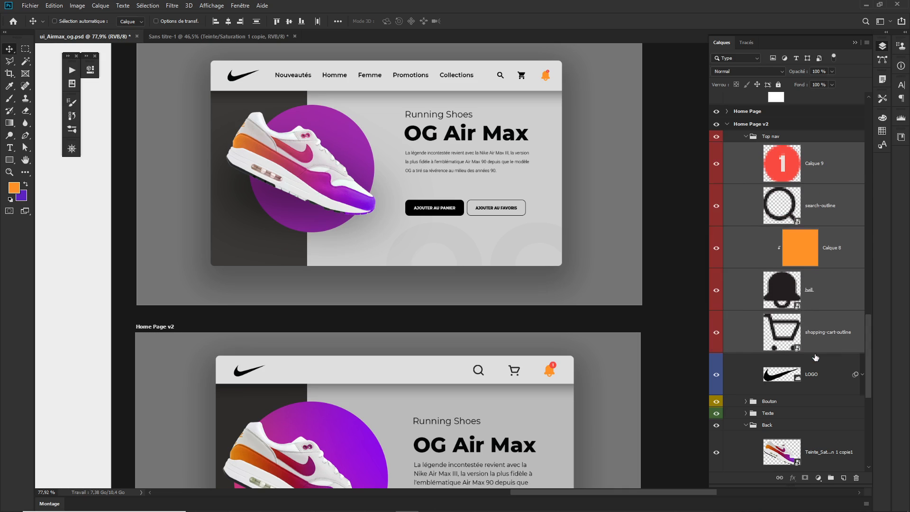
Collapse the Top nav and Back groups of Home Page v2
{"action": "left_click", "coordinate": [746, 136]}
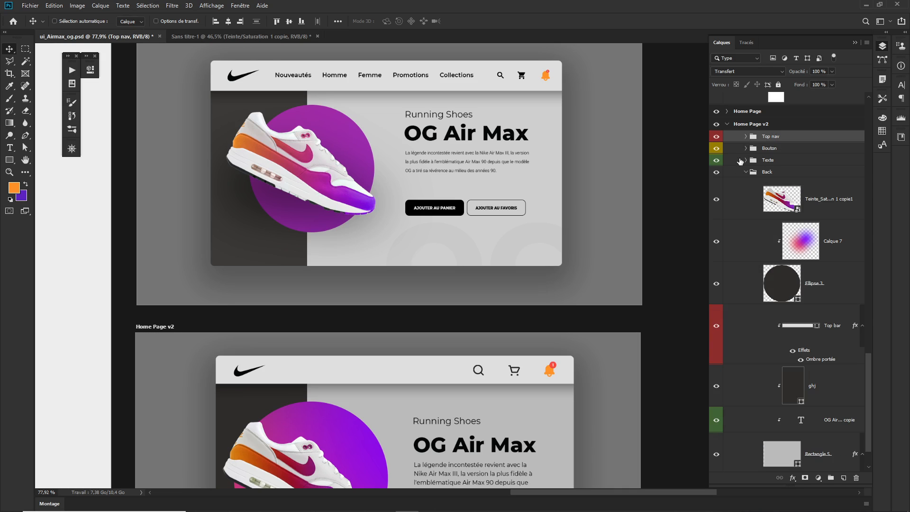
{"action": "left_click", "coordinate": [747, 172]}
{"action": "scroll", "coordinate": [518, 364], "scroll_direction": "down", "scroll_amount": 2}
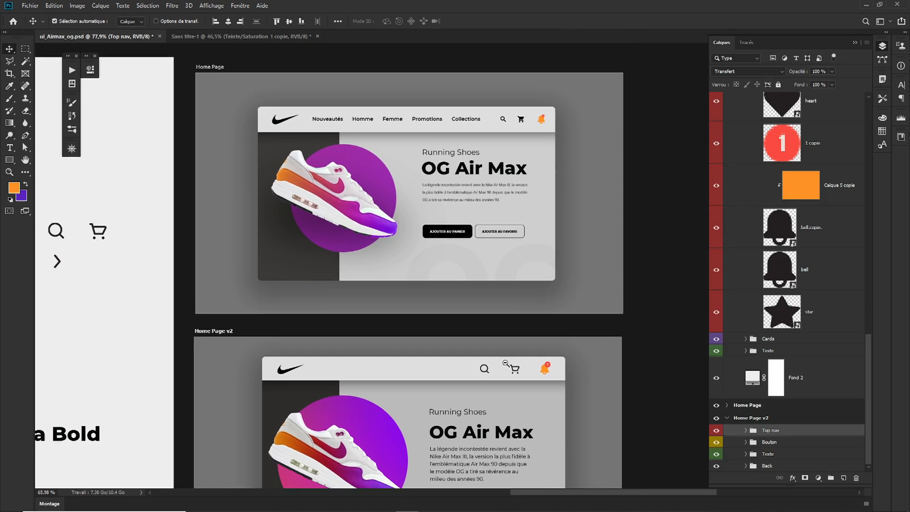
{"action": "left_click_drag", "start_coordinate": [522, 387], "coordinate": [526, 339]}
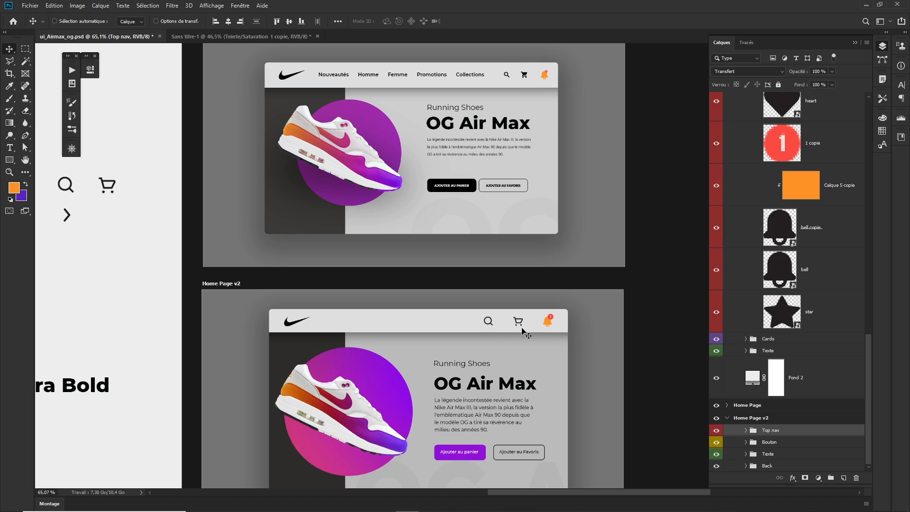
Reorder the badge layer in the Top nav group so it sits directly above the bell's orange fill layer
{"action": "left_click", "coordinate": [490, 323], "text": "ctrl"}
{"action": "scroll", "coordinate": [493, 331], "scroll_direction": "up", "scroll_amount": 5}
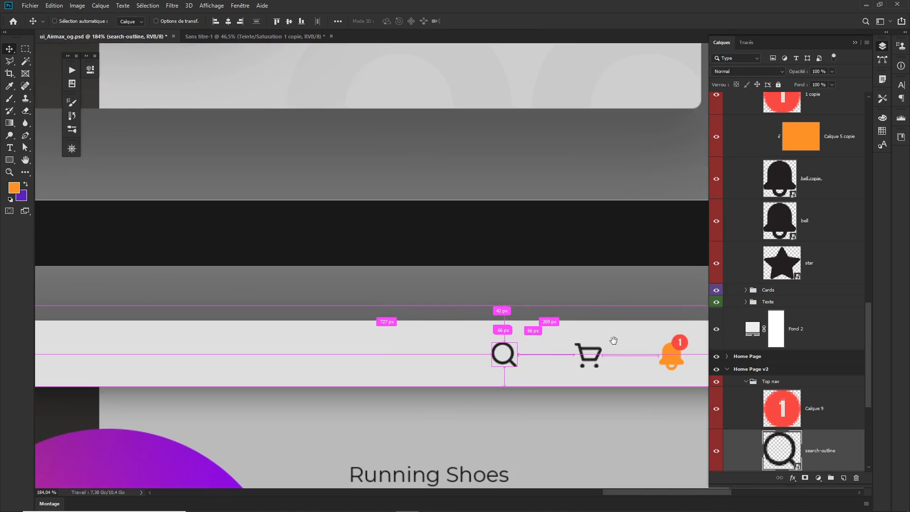
{"action": "left_click_drag", "start_coordinate": [406, 363], "coordinate": [317, 353]}
{"action": "left_click_drag", "start_coordinate": [376, 322], "coordinate": [479, 332]}
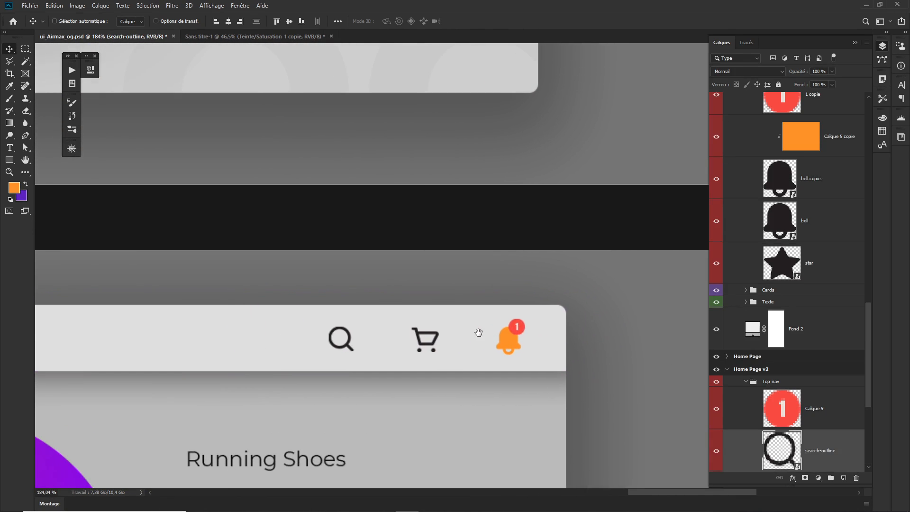
{"action": "scroll", "coordinate": [834, 414], "scroll_direction": "down", "scroll_amount": 2}
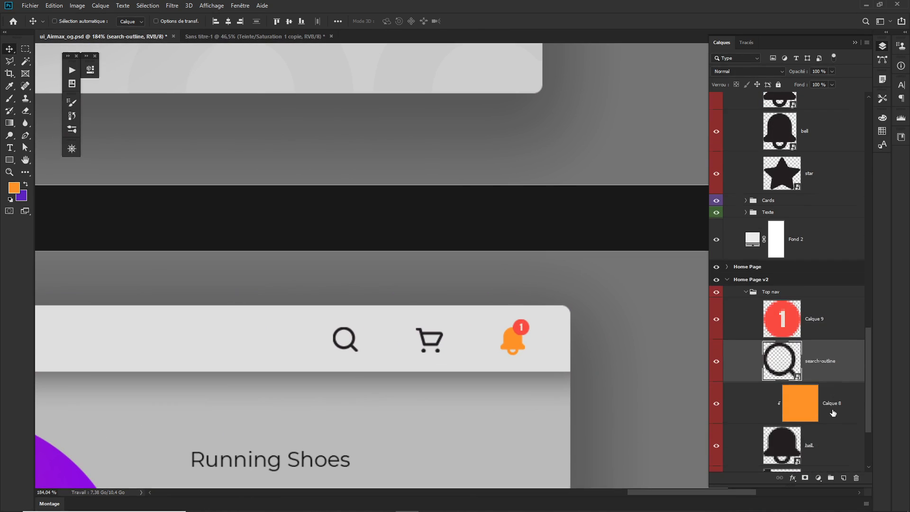
{"action": "left_click", "coordinate": [816, 325]}
{"action": "scroll", "coordinate": [812, 312], "scroll_direction": "down", "scroll_amount": 2}
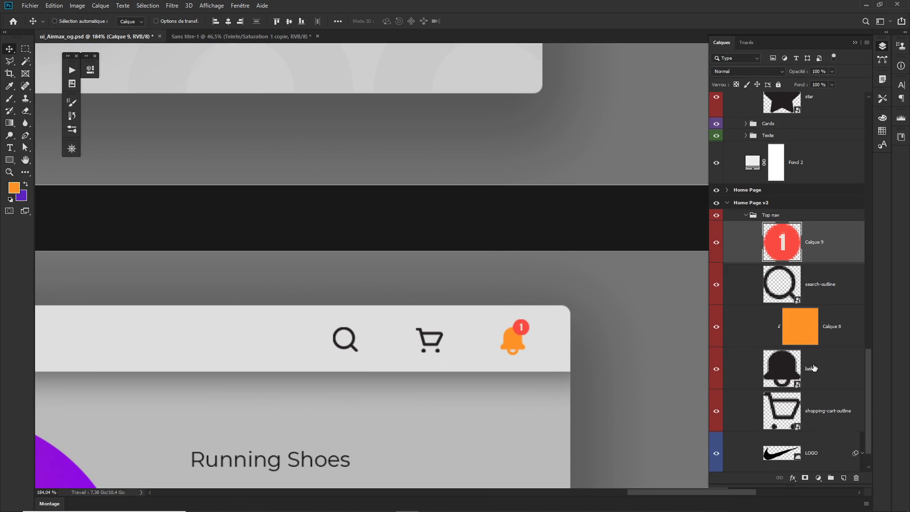
{"action": "left_click", "coordinate": [815, 369]}
{"action": "left_click_drag", "start_coordinate": [822, 250], "coordinate": [828, 313]}
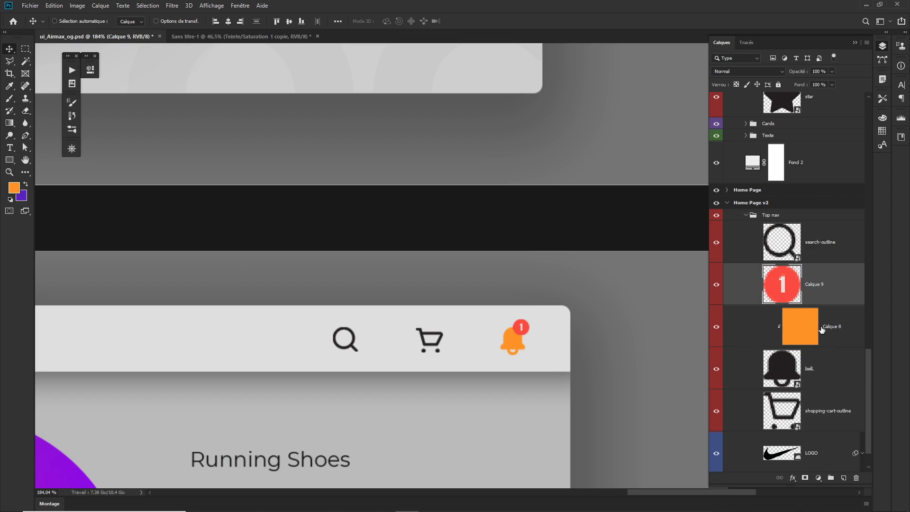
Link the badge, orange fill and bell layers together
{"action": "left_click", "coordinate": [822, 330]}
{"action": "left_click", "coordinate": [823, 286], "text": "ctrl"}
{"action": "left_click", "coordinate": [831, 381], "text": "ctrl"}
{"action": "right_click", "coordinate": [830, 377]}
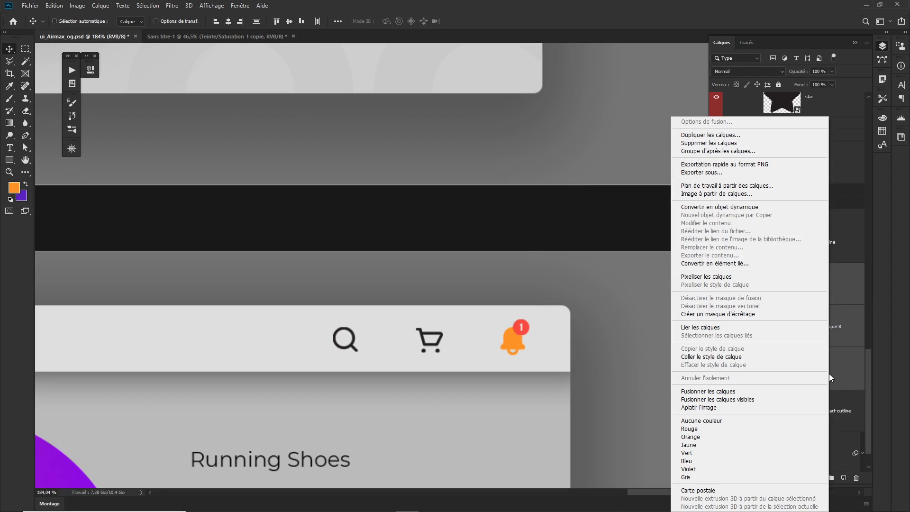
{"action": "left_click", "coordinate": [725, 329]}
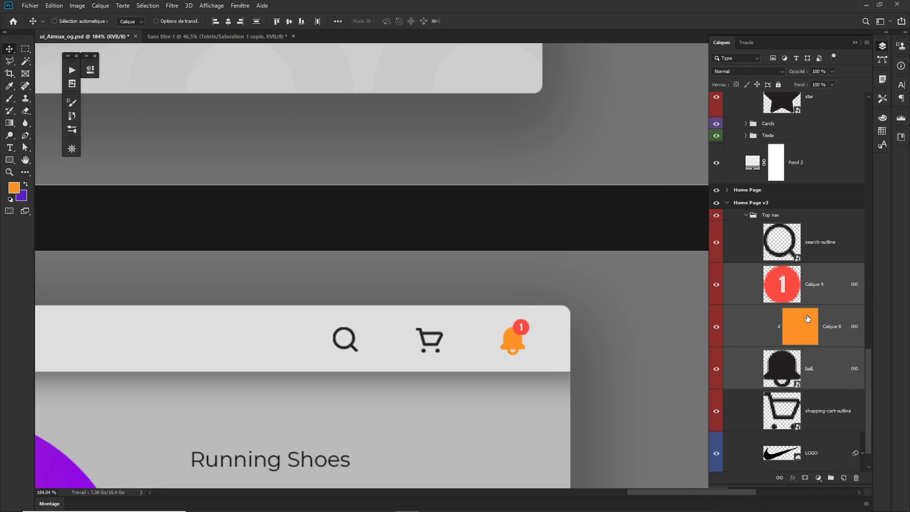
Shift the linked bell toward the right end of the top bar and the search icon closer to the cart
{"action": "left_click", "coordinate": [788, 284]}
{"action": "left_click_drag", "start_coordinate": [526, 338], "coordinate": [542, 341]}
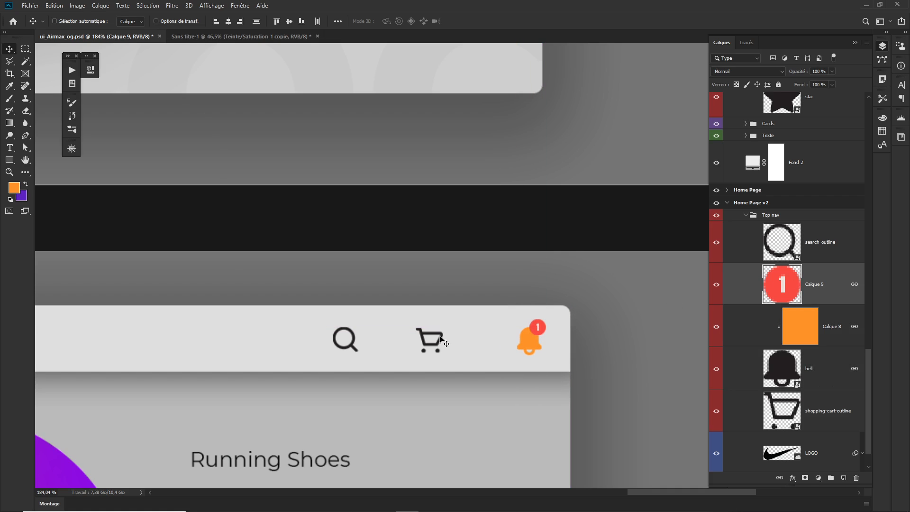
{"action": "left_click", "coordinate": [788, 245]}
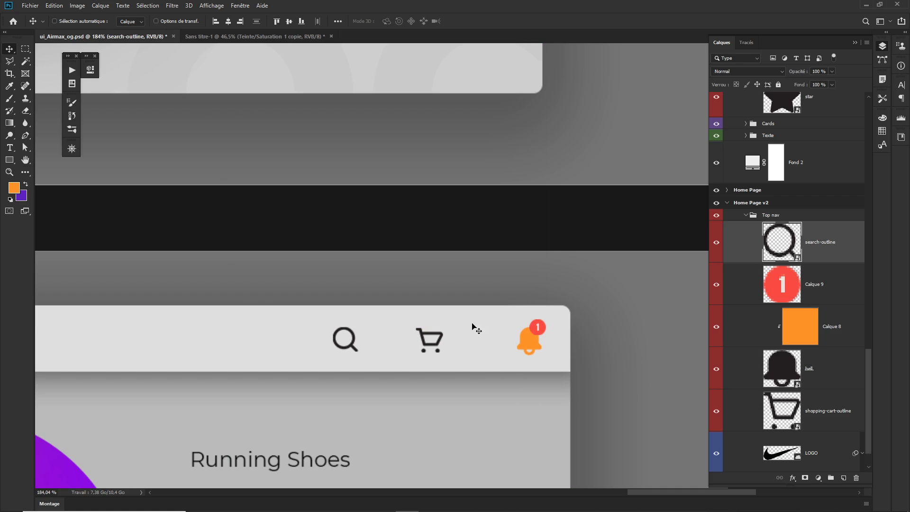
{"action": "left_click_drag", "start_coordinate": [347, 340], "coordinate": [377, 340]}
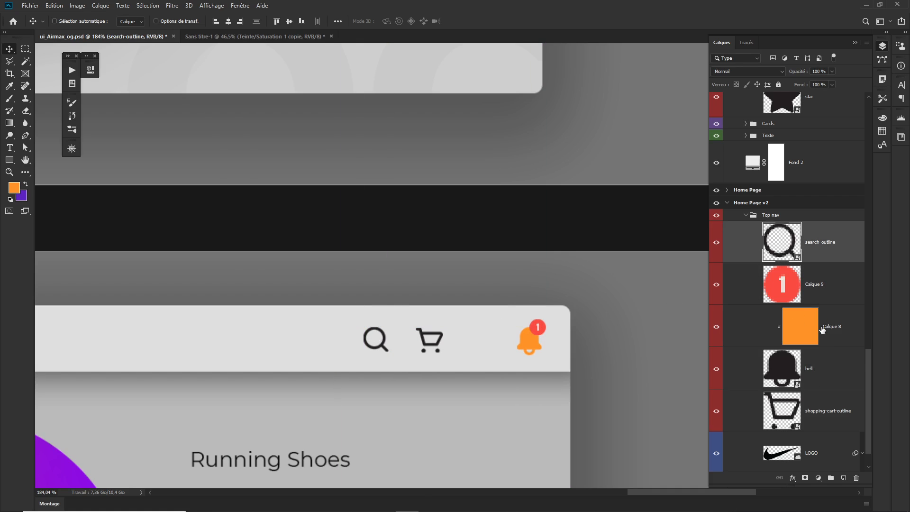
Try to distribute all five icon layers of the Top nav group evenly in the horizontal direction
{"action": "left_click", "coordinate": [831, 411], "text": "shift"}
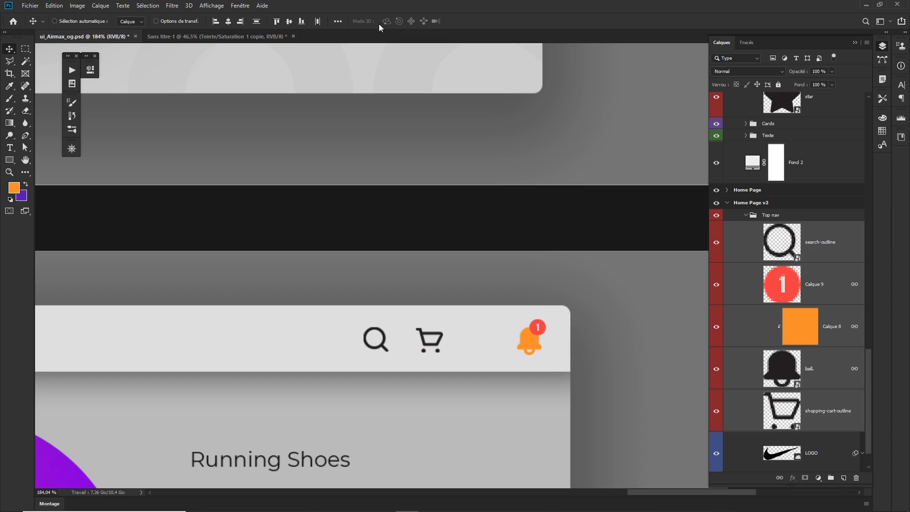
{"action": "left_click", "coordinate": [318, 23]}
{"action": "key", "text": "ctrl+z"}
{"action": "left_click", "coordinate": [830, 258]}
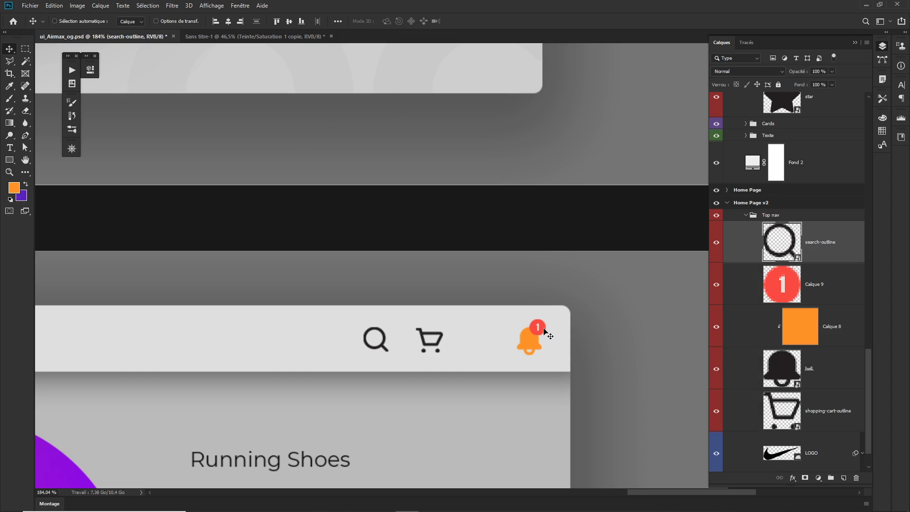
{"action": "left_click", "coordinate": [440, 350]}
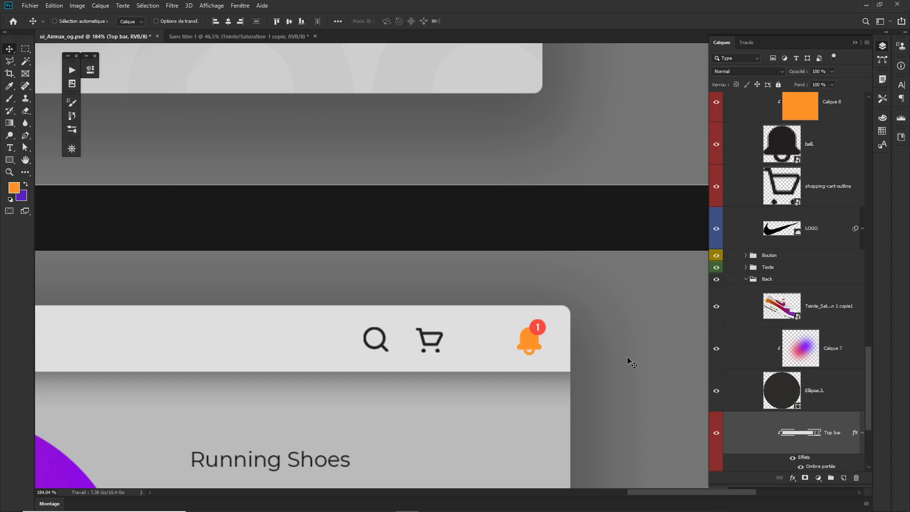
{"action": "left_click", "coordinate": [785, 256]}
{"action": "scroll", "coordinate": [804, 221], "scroll_direction": "up", "scroll_amount": 2}
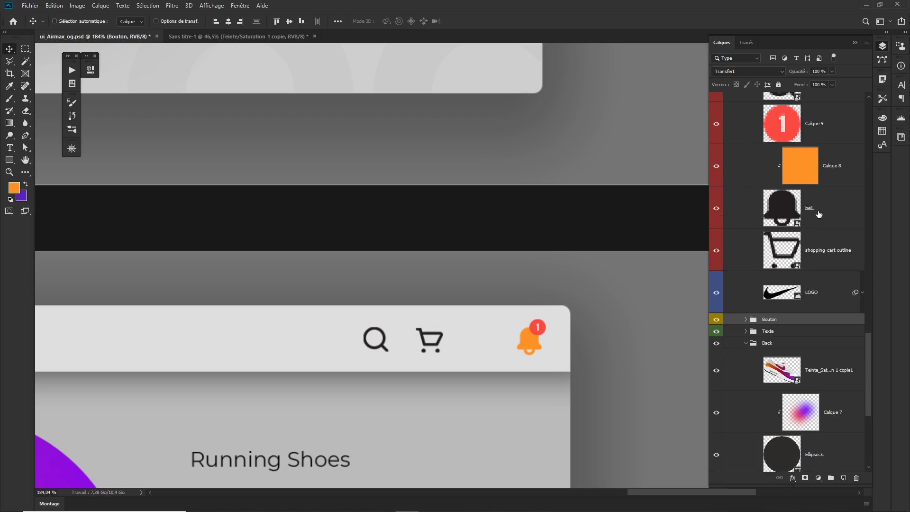
{"action": "left_click", "coordinate": [815, 215]}
{"action": "scroll", "coordinate": [802, 276], "scroll_direction": "up", "scroll_amount": 2}
{"action": "scroll", "coordinate": [801, 272], "scroll_direction": "up", "scroll_amount": 2}
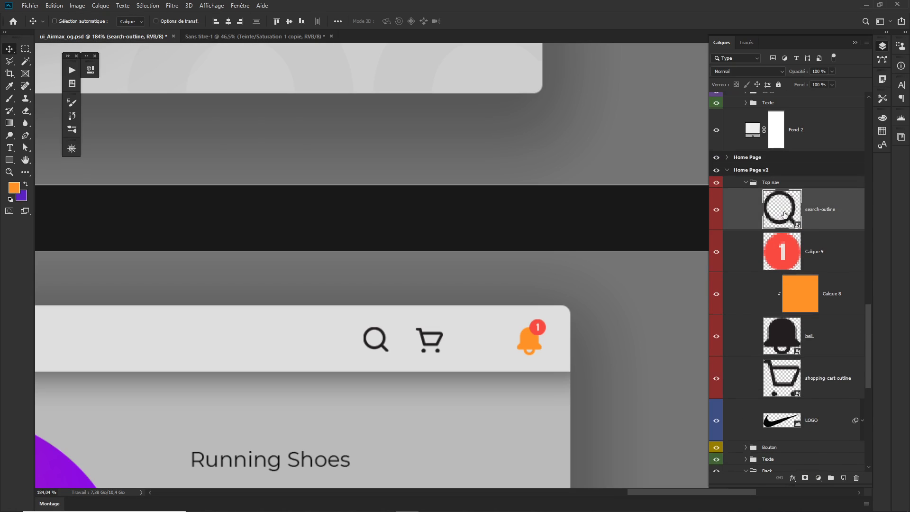
Try to distribute only the search, bell and cart layers horizontally while the bell is still linked
{"action": "left_click", "coordinate": [807, 219]}
{"action": "left_click", "coordinate": [824, 348], "text": "ctrl"}
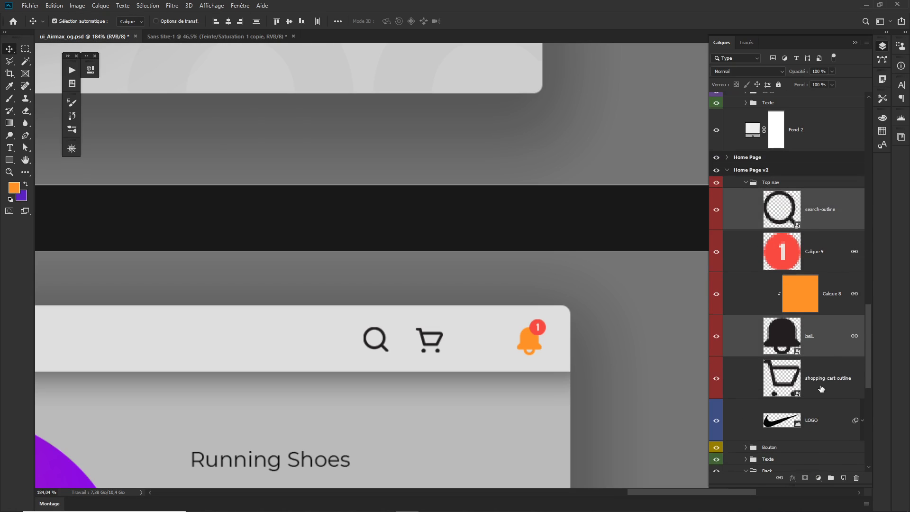
{"action": "left_click", "coordinate": [826, 386], "text": "ctrl"}
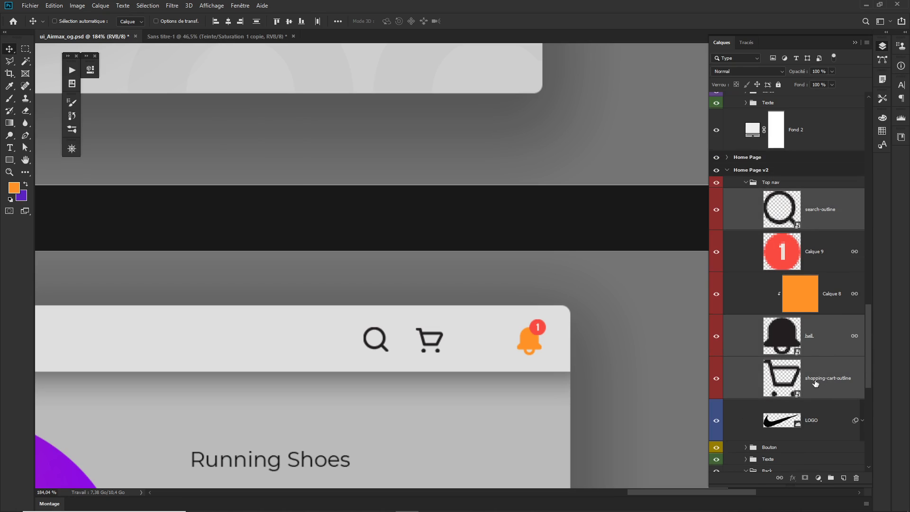
{"action": "left_click", "coordinate": [318, 22]}
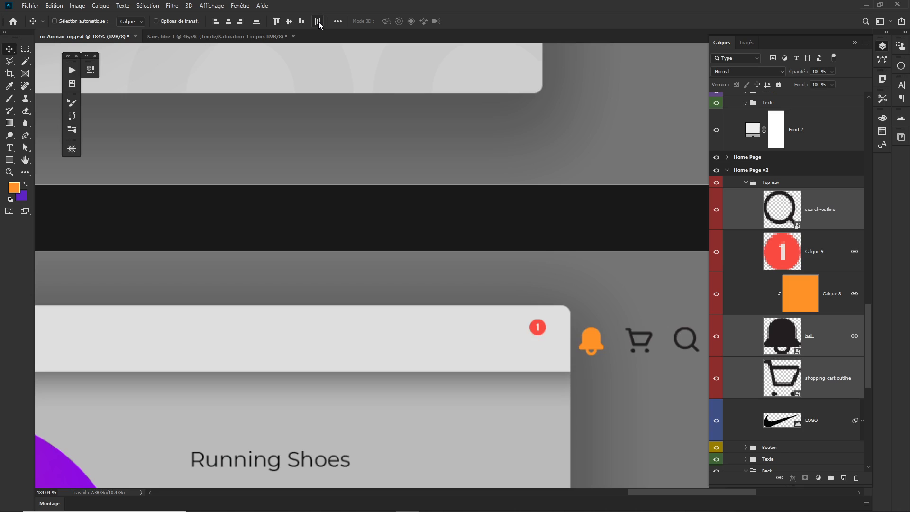
{"action": "key", "text": "ctrl+z"}
Unlink the badge, orange fill and bell layers
{"action": "left_click", "coordinate": [842, 247]}
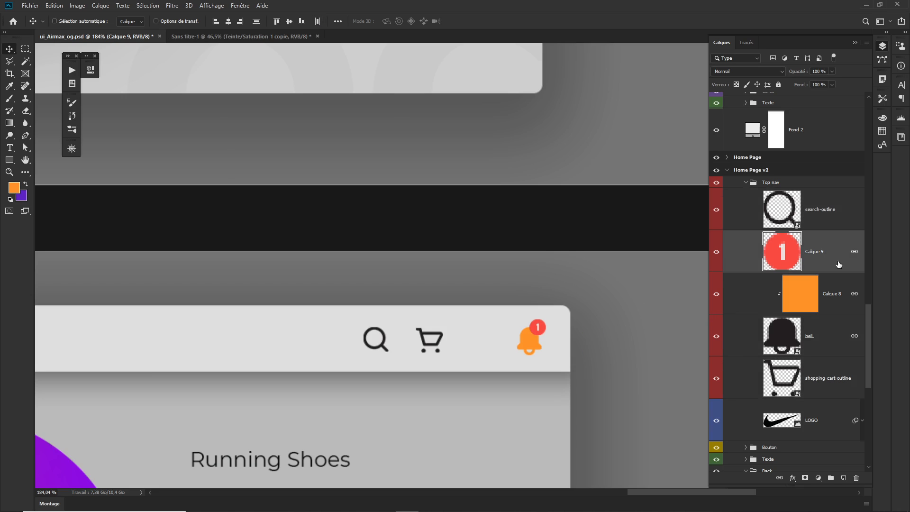
{"action": "left_click", "coordinate": [824, 335], "text": "shift"}
{"action": "right_click", "coordinate": [829, 248]}
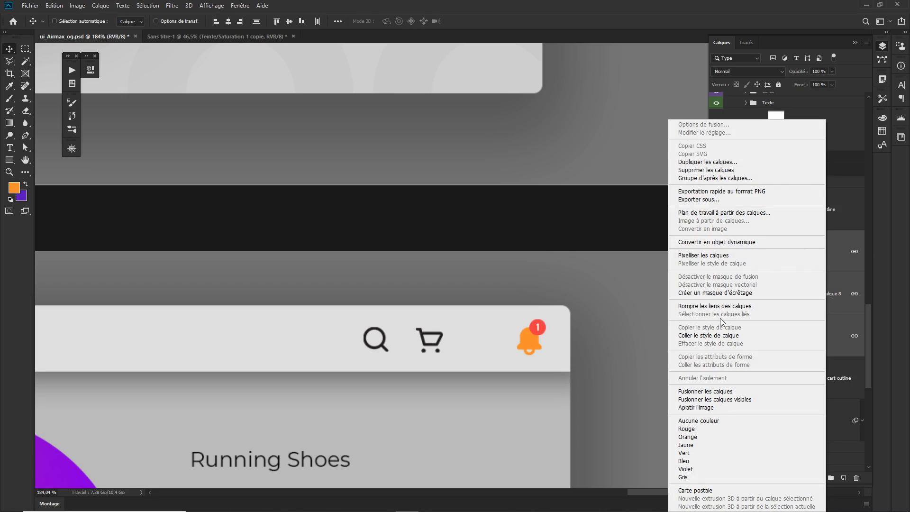
{"action": "left_click", "coordinate": [729, 307]}
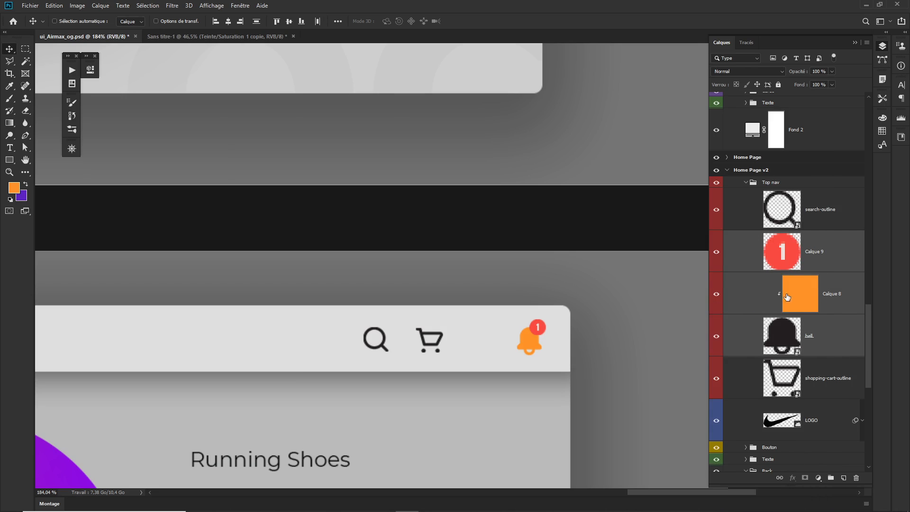
Distribute the search, cart and bell icon layers with even horizontal spacing in the top bar
{"action": "left_click", "coordinate": [825, 217]}
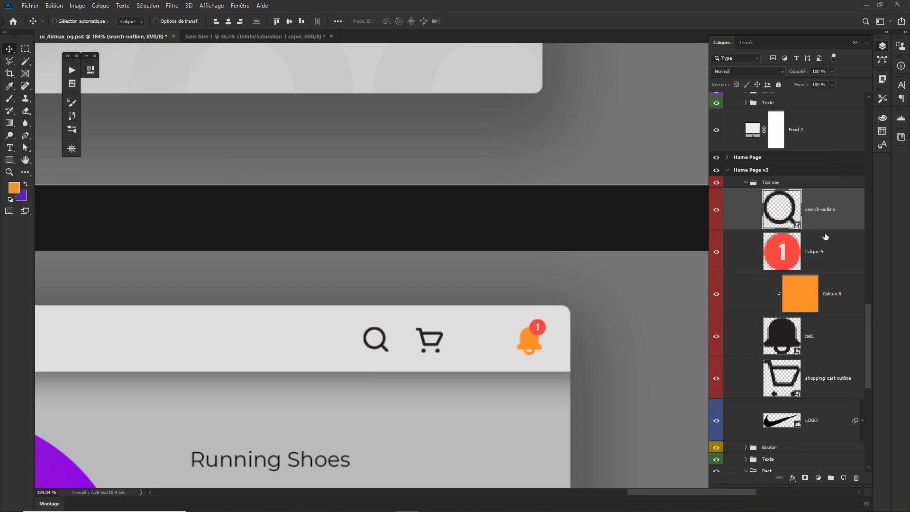
{"action": "left_click", "coordinate": [826, 345], "text": "ctrl"}
{"action": "left_click", "coordinate": [827, 378], "text": "ctrl"}
{"action": "left_click", "coordinate": [318, 20]}
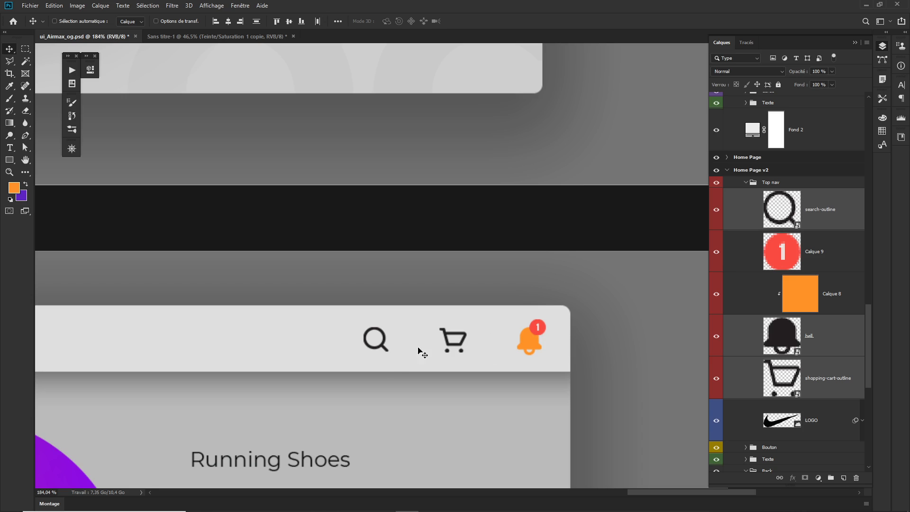
Move the search icon closer to the bell and redistribute the search, cart and bell icons evenly across the top bar
{"action": "scroll", "coordinate": [487, 331], "scroll_direction": "down", "scroll_amount": 5}
{"action": "scroll", "coordinate": [488, 326], "scroll_direction": "down", "scroll_amount": 1}
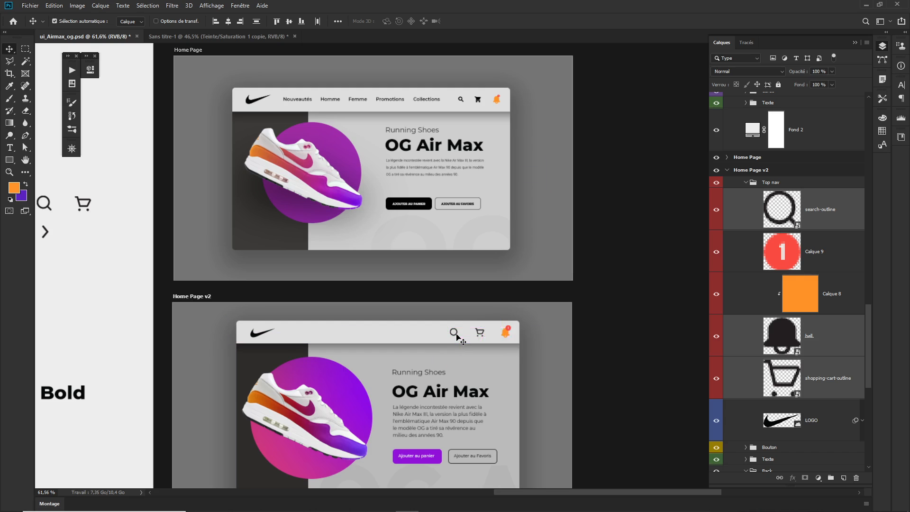
{"action": "left_click_drag", "start_coordinate": [456, 333], "coordinate": [467, 338]}
{"action": "left_click", "coordinate": [833, 210]}
{"action": "left_click", "coordinate": [827, 351], "text": "ctrl"}
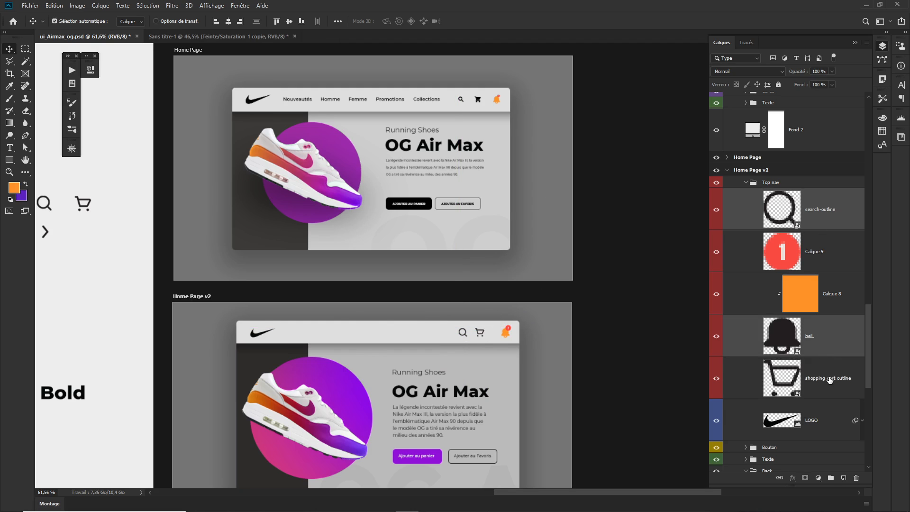
{"action": "left_click", "coordinate": [825, 377], "text": "ctrl"}
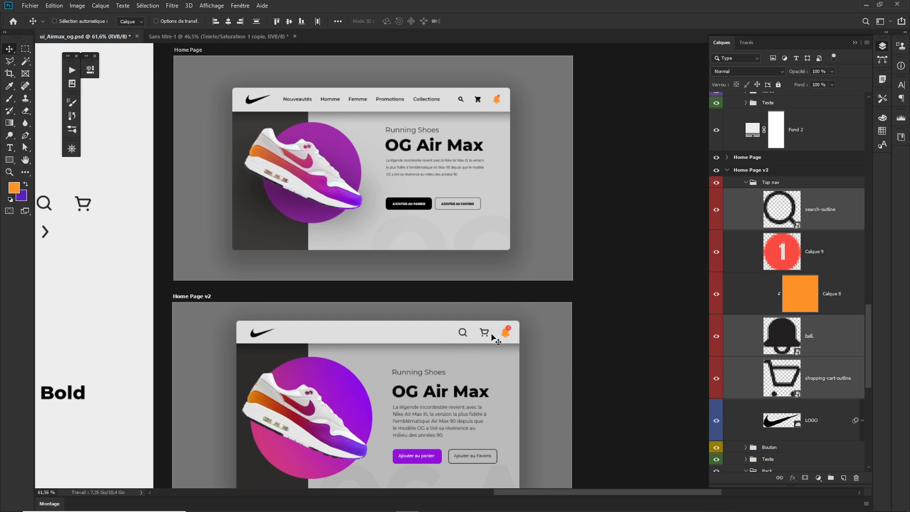
{"action": "scroll", "coordinate": [380, 327], "scroll_direction": "up", "scroll_amount": 3}
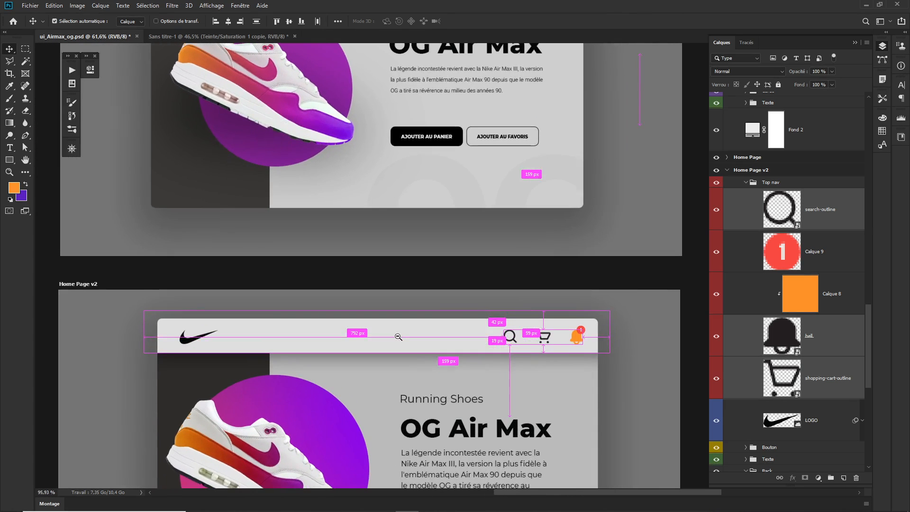
Collapse the Top nav and Back groups, the ICONES and Logo groups, and the Atom artboard in the layer list
{"action": "left_click", "coordinate": [746, 184]}
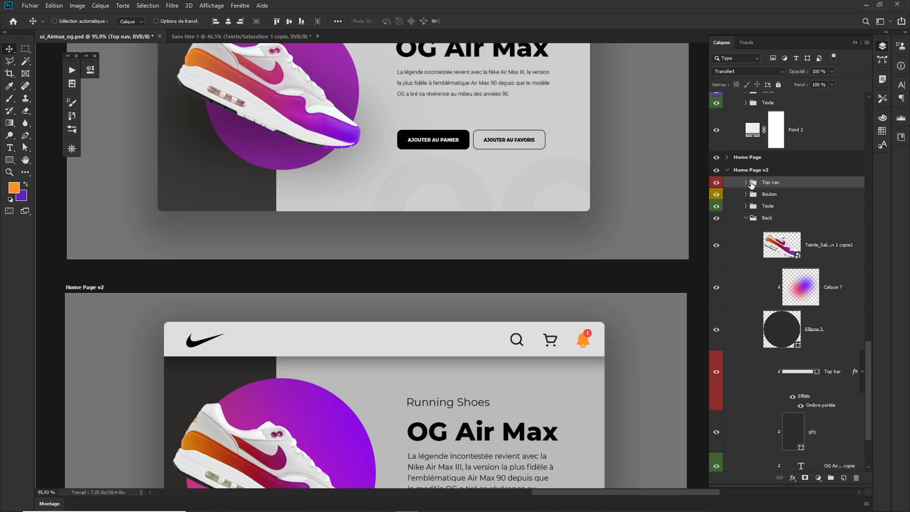
{"action": "left_click", "coordinate": [753, 218]}
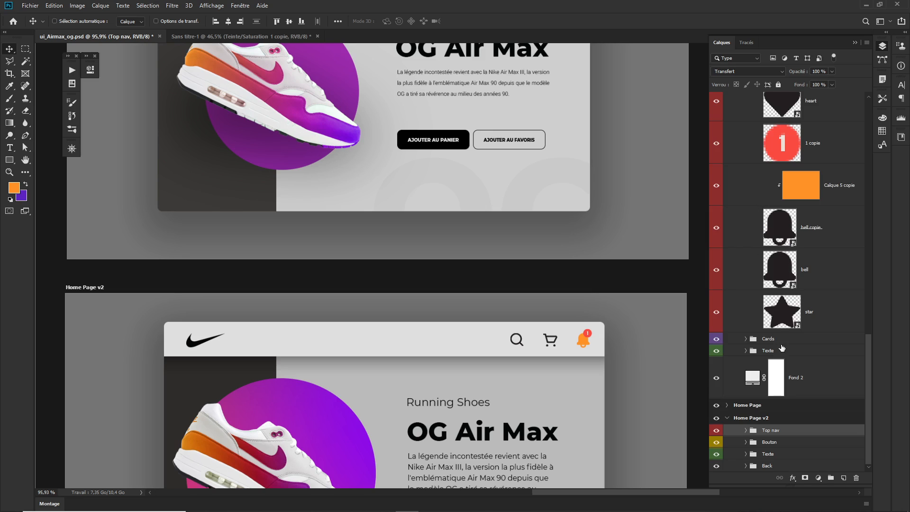
{"action": "scroll", "coordinate": [747, 347], "scroll_direction": "up", "scroll_amount": 4}
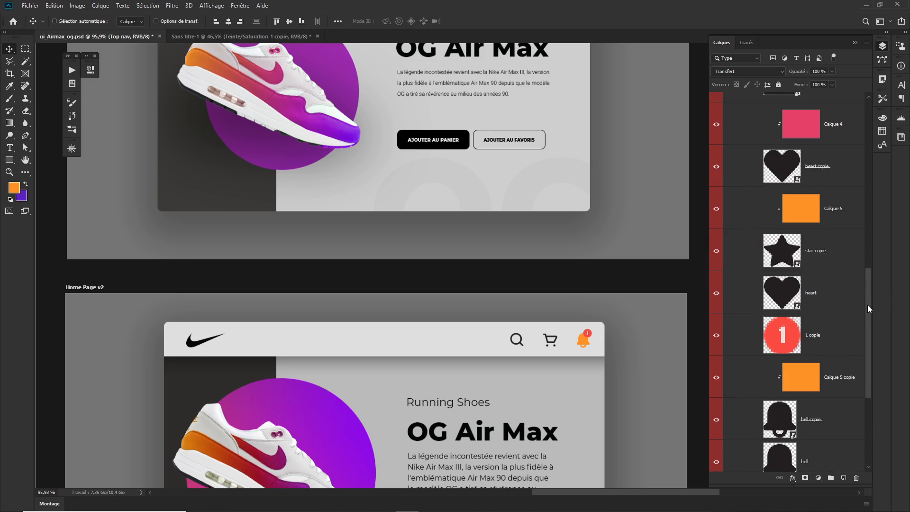
{"action": "left_click_drag", "start_coordinate": [868, 305], "coordinate": [872, 132]}
{"action": "left_click", "coordinate": [747, 377]}
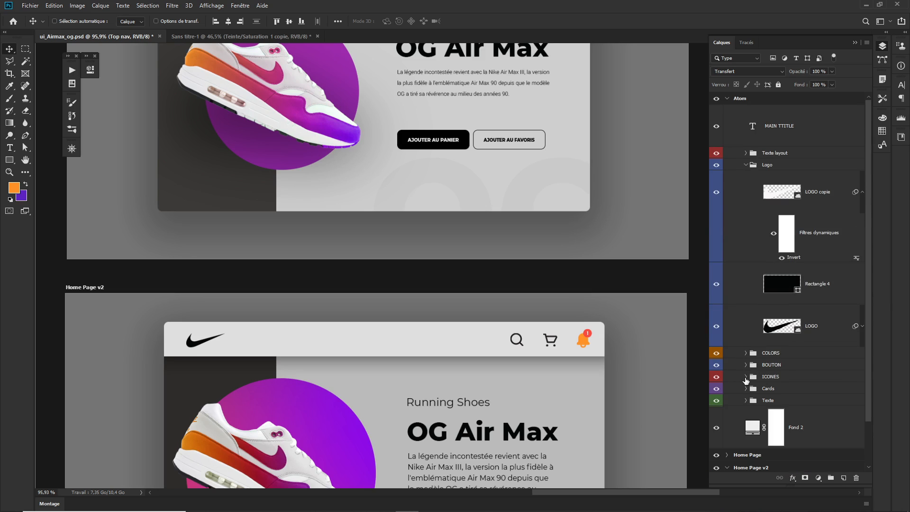
{"action": "left_click", "coordinate": [746, 165]}
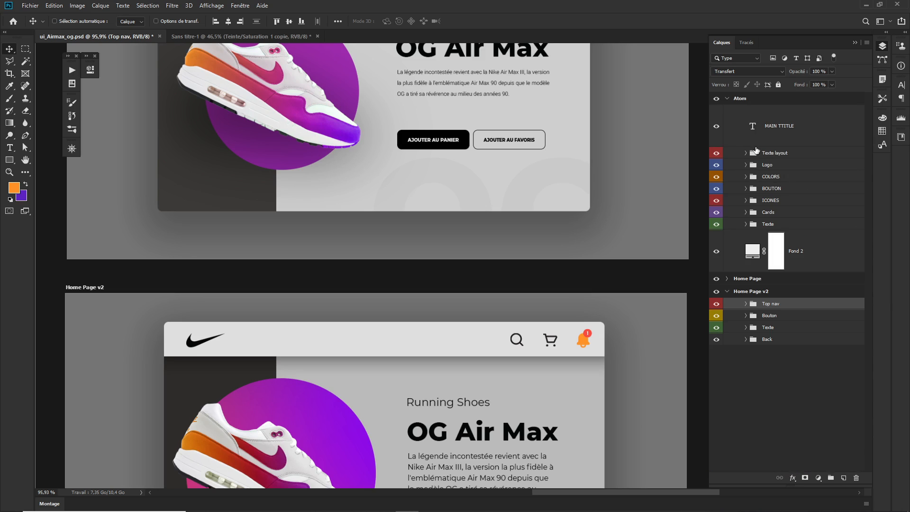
{"action": "left_click", "coordinate": [728, 99]}
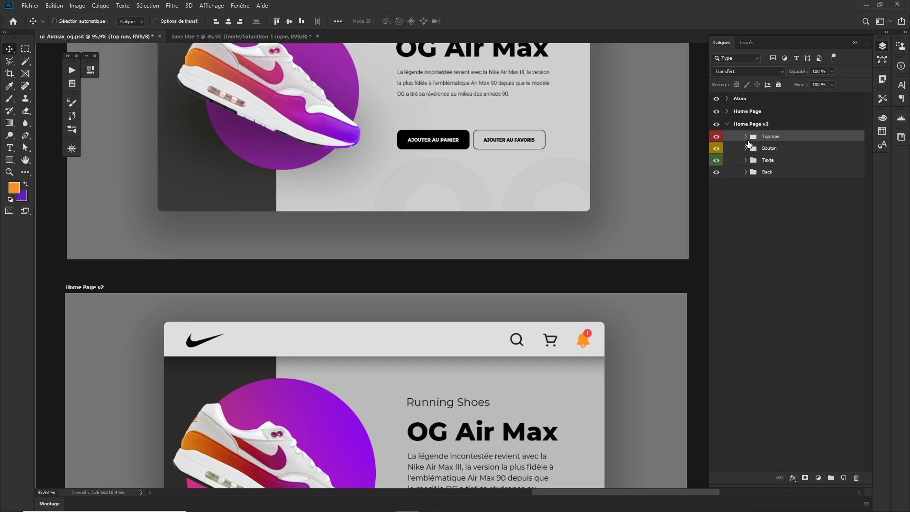
Create a new group above Top nav in the Home Page v2 artboard and name it Texte nav
{"action": "left_click", "coordinate": [832, 477]}
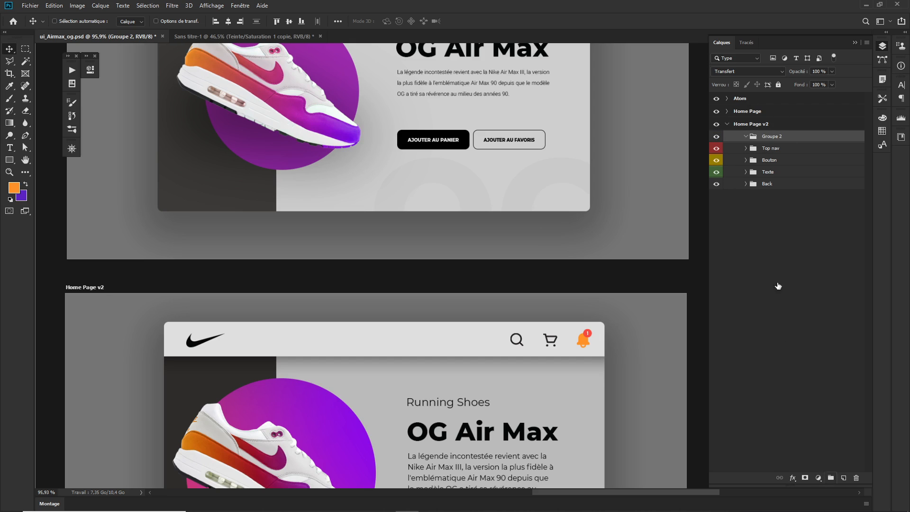
{"action": "double_click", "coordinate": [772, 136]}
{"action": "key", "text": "BackSpace"}
{"action": "key", "text": "Return"}
Place a Lorem Ipsum text layer beside the Nike logo in the Home Page v2 top bar
{"action": "left_click_drag", "start_coordinate": [425, 242], "coordinate": [423, 329]}
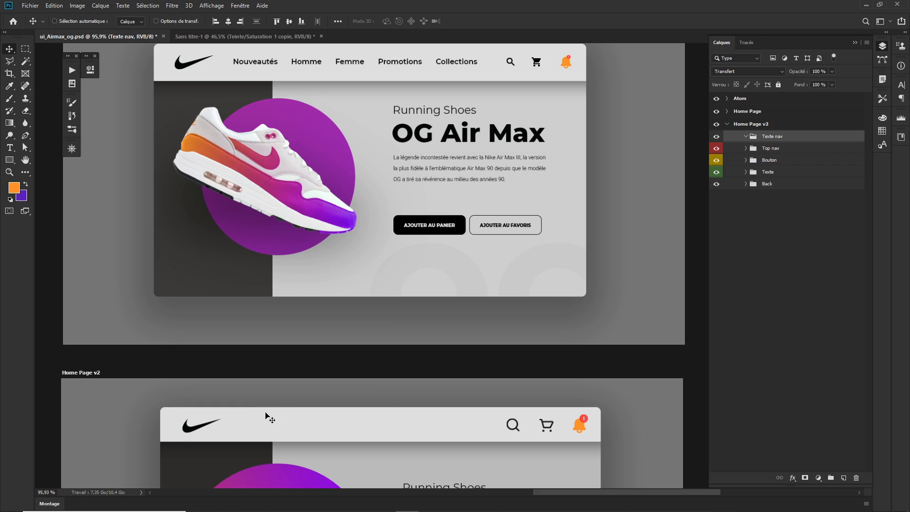
{"action": "key", "text": "t"}
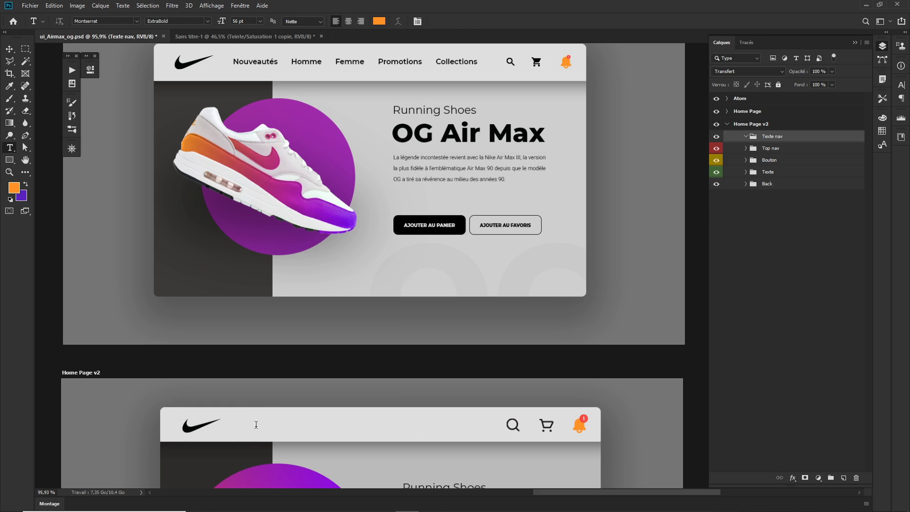
{"action": "left_click", "coordinate": [253, 425]}
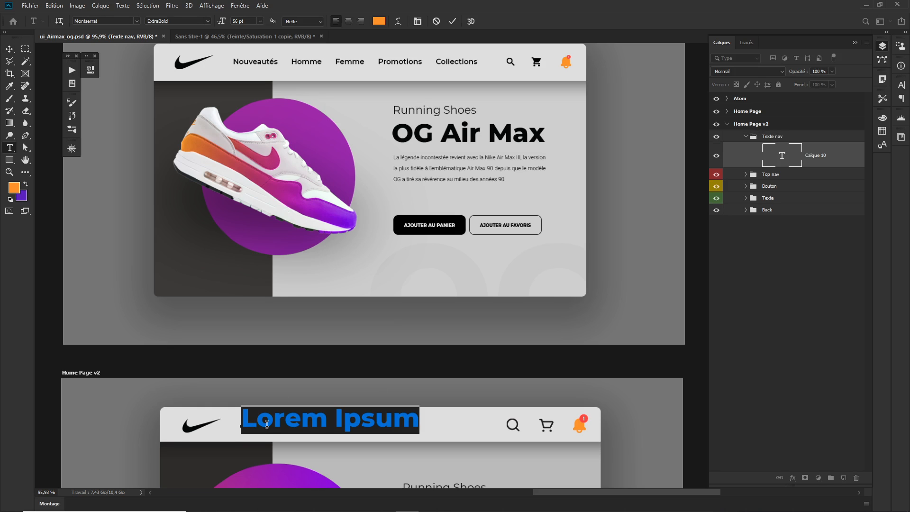
{"action": "left_click", "coordinate": [901, 138]}
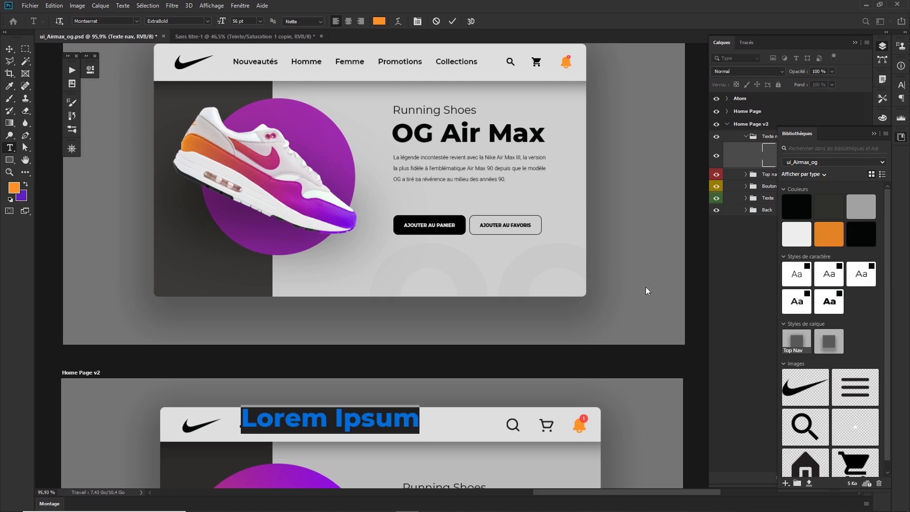
{"action": "left_click", "coordinate": [477, 332]}
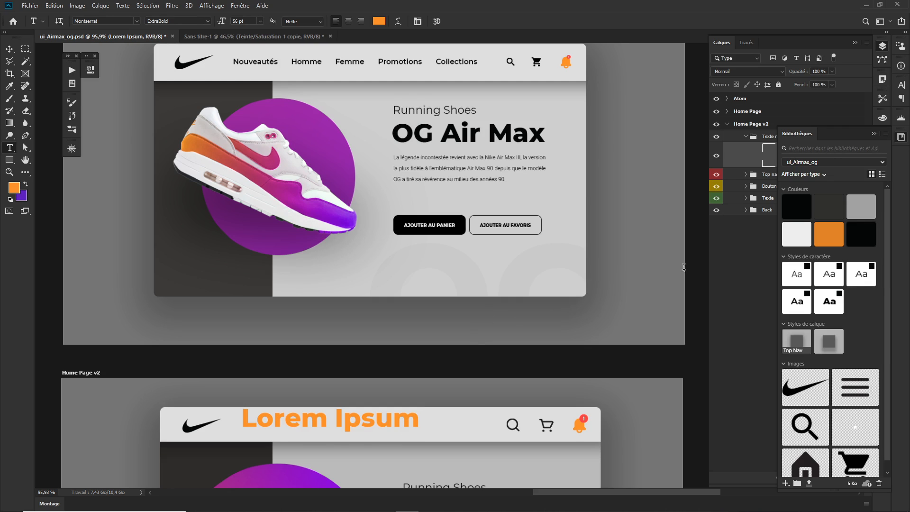
Try the library's character styles on the Lorem Ipsum text and apply the Montserrat SemiBold 32 pt style
{"action": "left_click", "coordinate": [796, 277]}
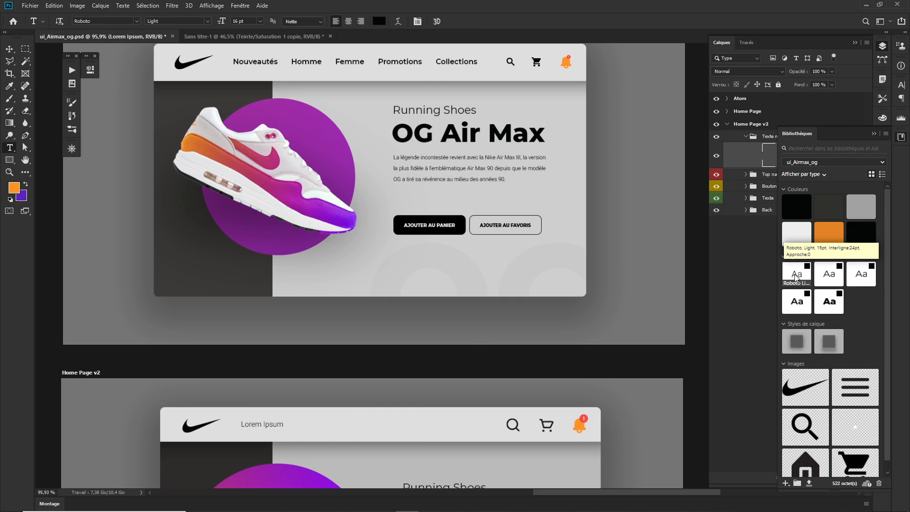
{"action": "left_click", "coordinate": [829, 276]}
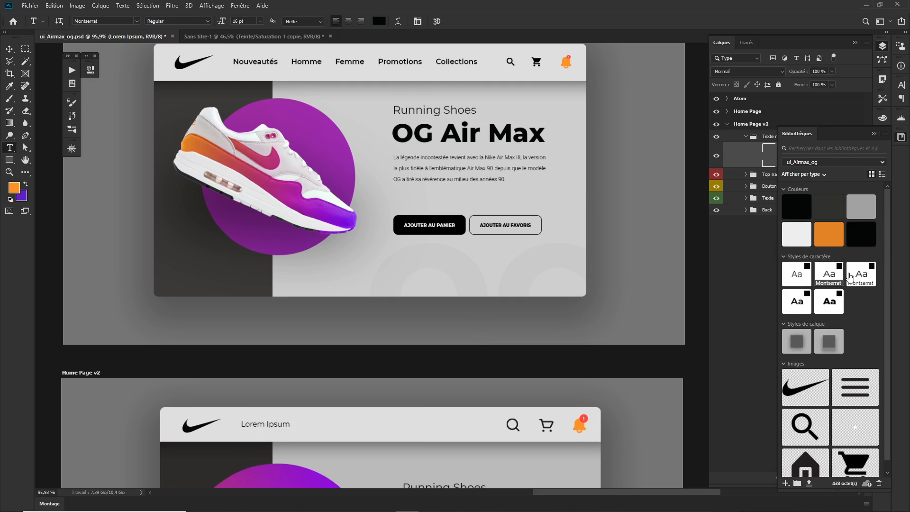
{"action": "left_click", "coordinate": [850, 279]}
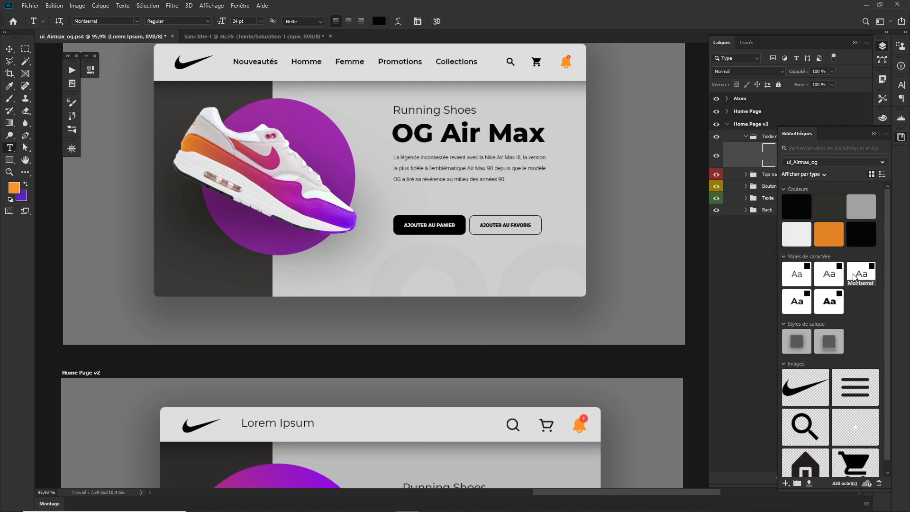
{"action": "left_click", "coordinate": [799, 299]}
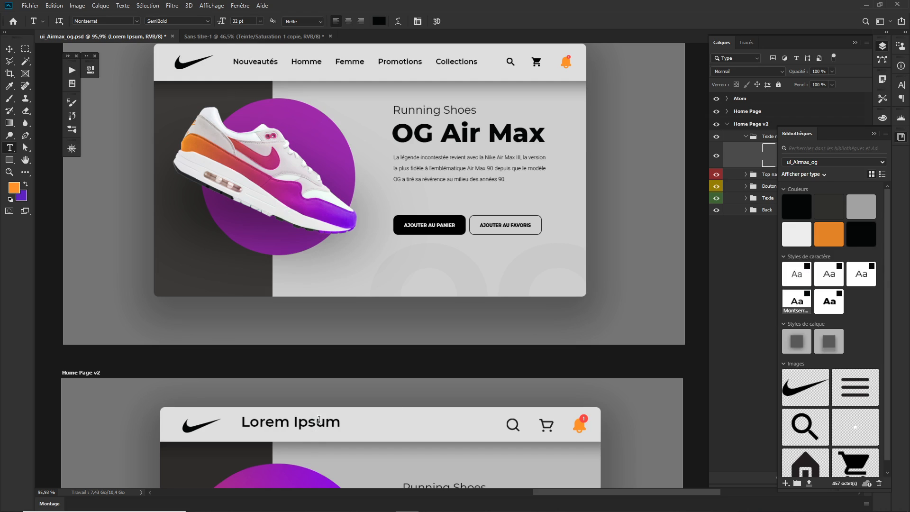
Check the Nouveautés label's text settings in the Home Page mockup and set the Lorem Ipsum text size to 16 pt
{"action": "left_click", "coordinate": [255, 67]}
{"action": "double_click", "coordinate": [257, 62]}
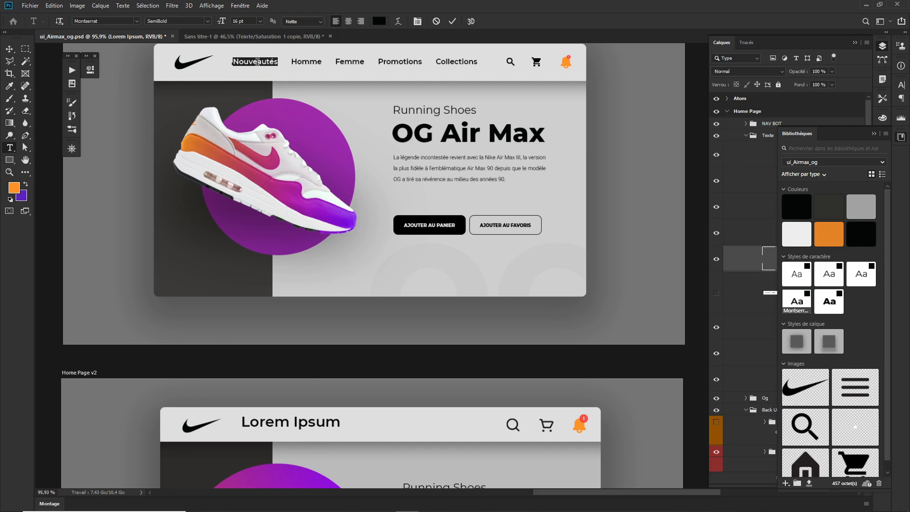
{"action": "left_click", "coordinate": [327, 233]}
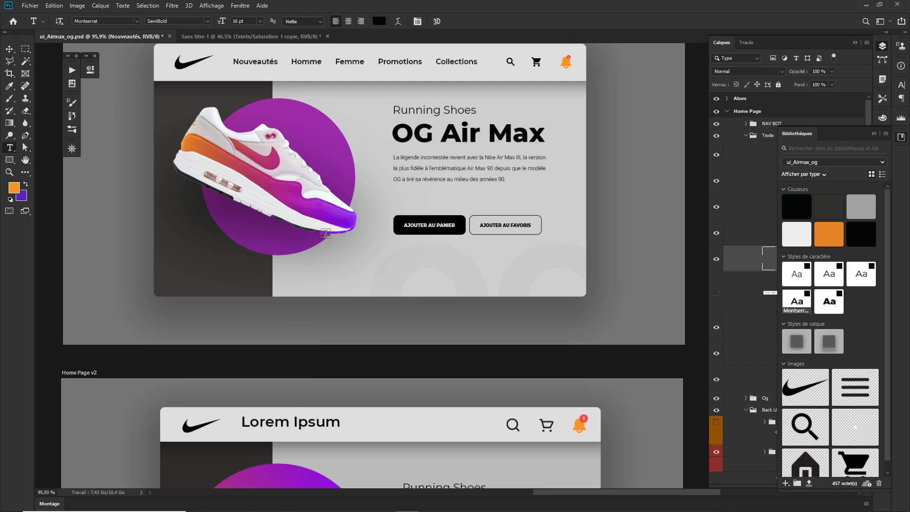
{"action": "left_click", "coordinate": [279, 419]}
{"action": "double_click", "coordinate": [278, 419]}
{"action": "left_click_drag", "start_coordinate": [319, 422], "coordinate": [320, 422]}
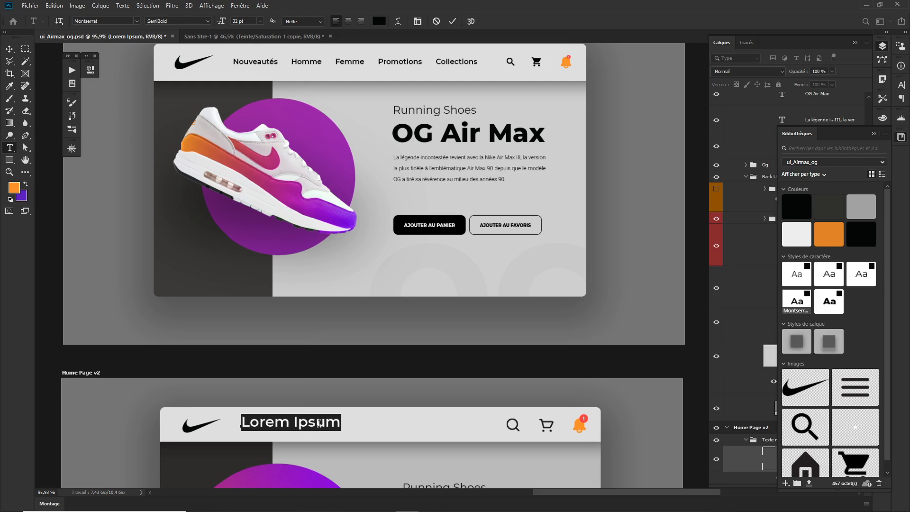
{"action": "left_click", "coordinate": [240, 21]}
{"action": "type", "text": "16"}
{"action": "key", "text": "Return"}
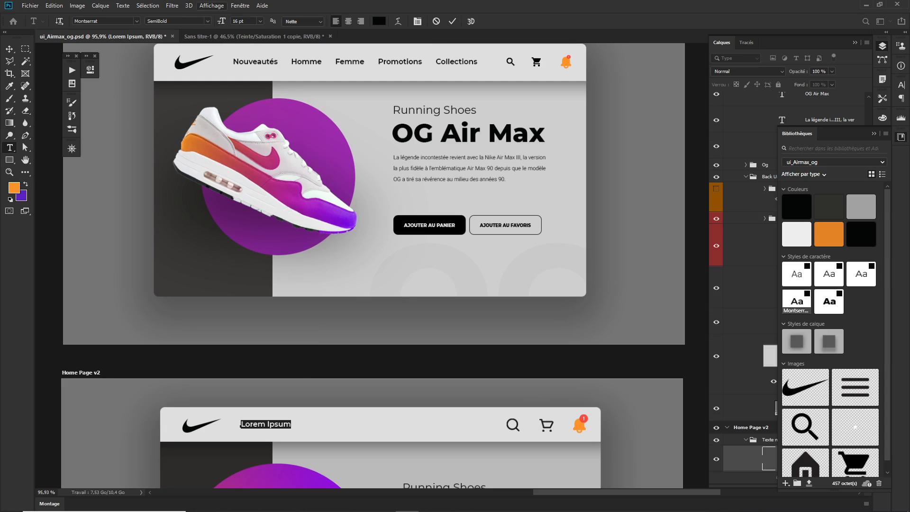
{"action": "key", "text": "ctrl+Return"}
{"action": "scroll", "coordinate": [308, 333], "scroll_direction": "down", "scroll_amount": 3}
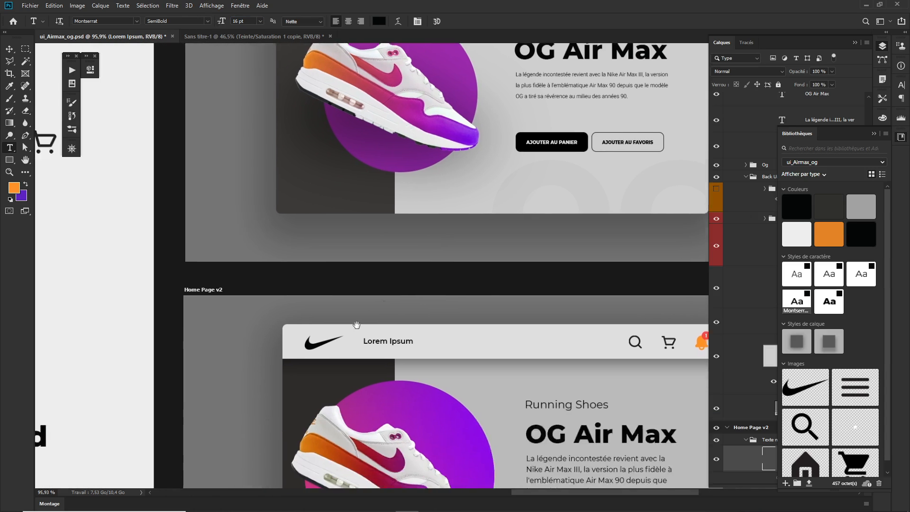
{"action": "scroll", "coordinate": [307, 334], "scroll_direction": "down", "scroll_amount": 3}
{"action": "scroll", "coordinate": [179, 367], "scroll_direction": "up", "scroll_amount": 3}
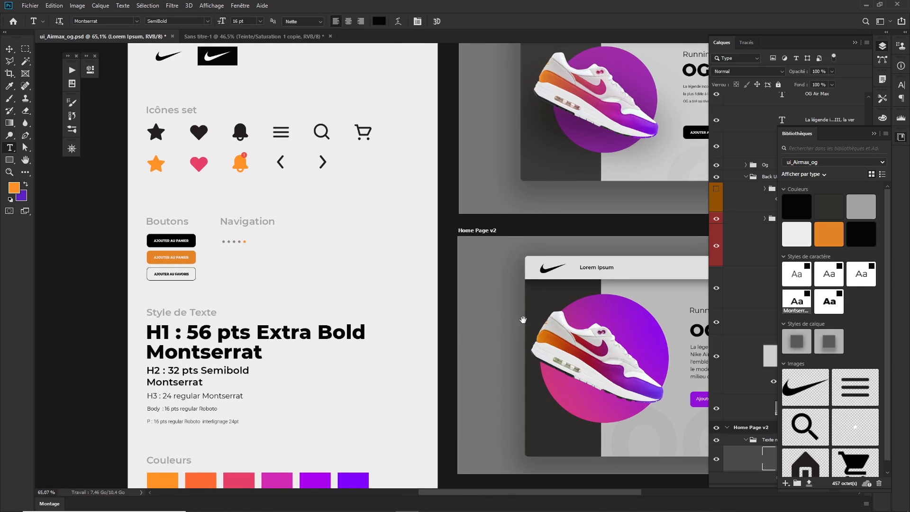
{"action": "left_click_drag", "start_coordinate": [523, 320], "coordinate": [237, 335]}
{"action": "scroll", "coordinate": [344, 316], "scroll_direction": "up", "scroll_amount": 2}
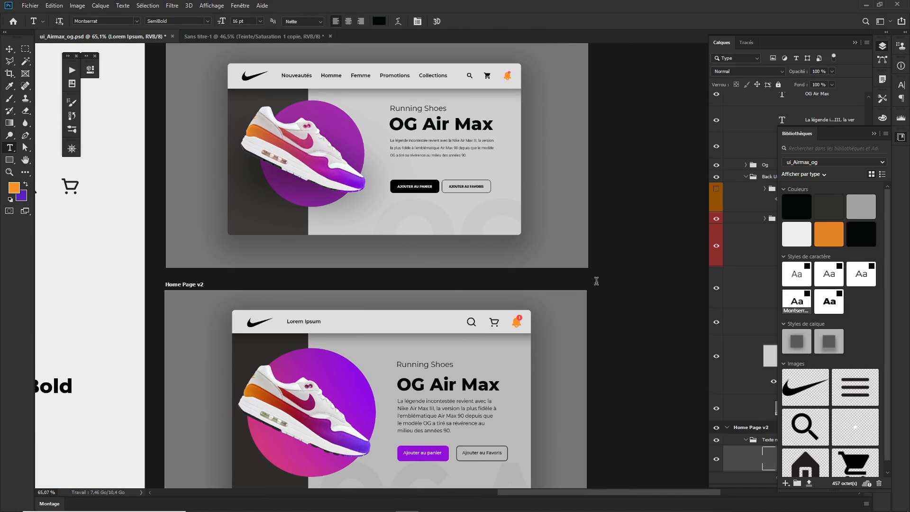
Close the library and collapse the Back Ui and Texte groups and the Home Page artboard in the layer list
{"action": "left_click", "coordinate": [875, 135]}
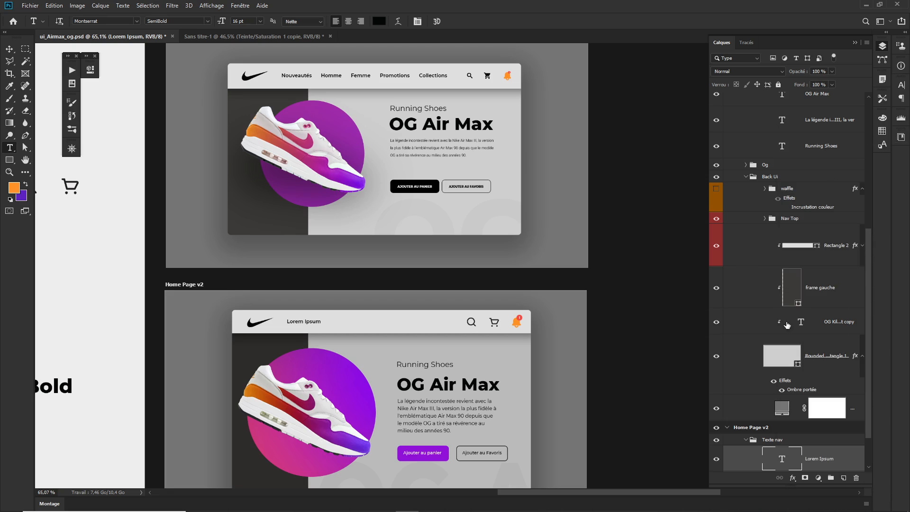
{"action": "scroll", "coordinate": [774, 347], "scroll_direction": "down", "scroll_amount": 3}
{"action": "scroll", "coordinate": [778, 366], "scroll_direction": "up", "scroll_amount": 6}
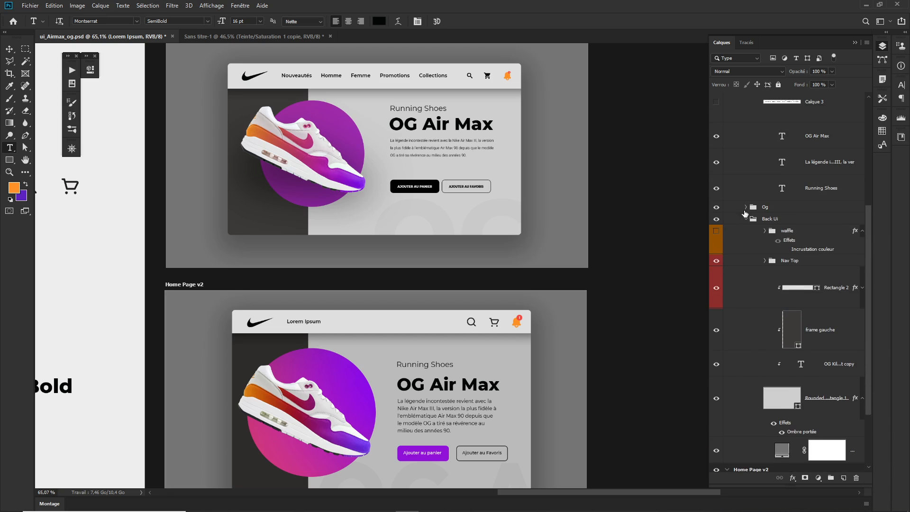
{"action": "left_click", "coordinate": [747, 219]}
{"action": "scroll", "coordinate": [747, 218], "scroll_direction": "up", "scroll_amount": 2}
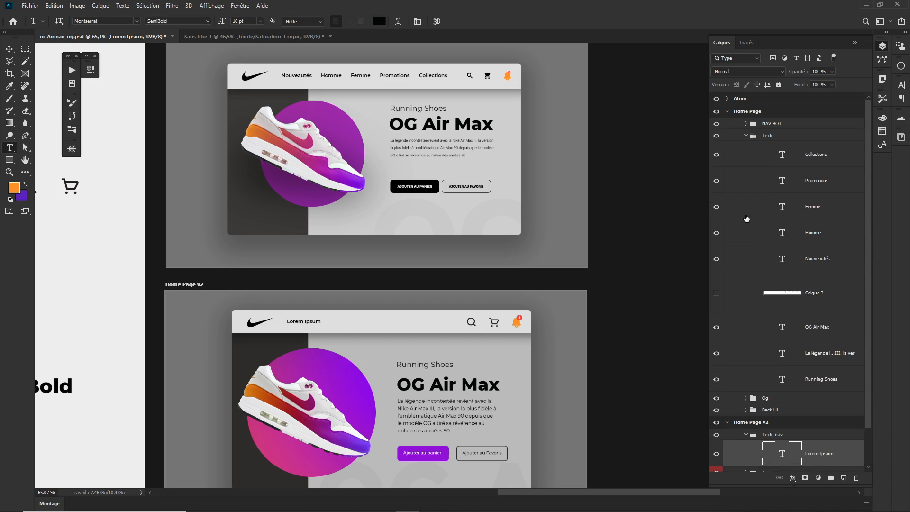
{"action": "left_click", "coordinate": [746, 135]}
{"action": "left_click", "coordinate": [728, 111]}
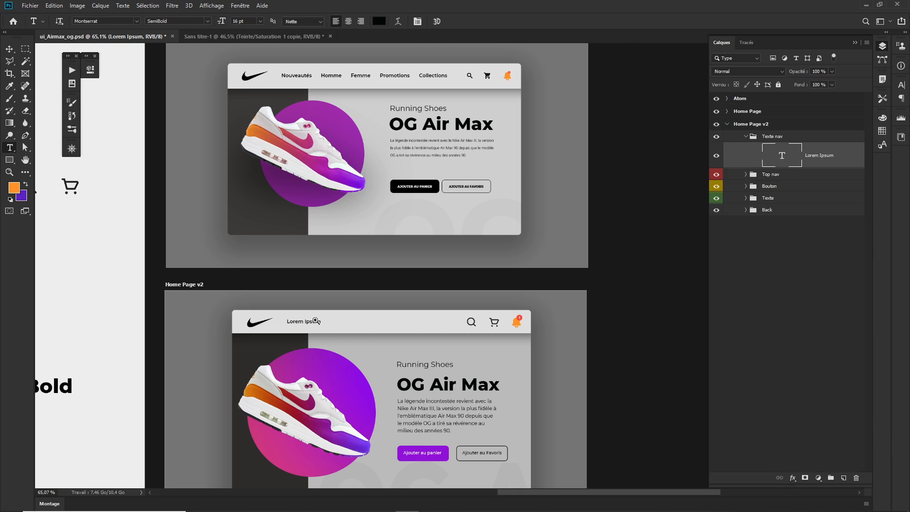
Replace the Lorem Ipsum text in the Home Page v2 top bar with Nouveautés
{"action": "left_click_drag", "start_coordinate": [315, 321], "coordinate": [348, 344]}
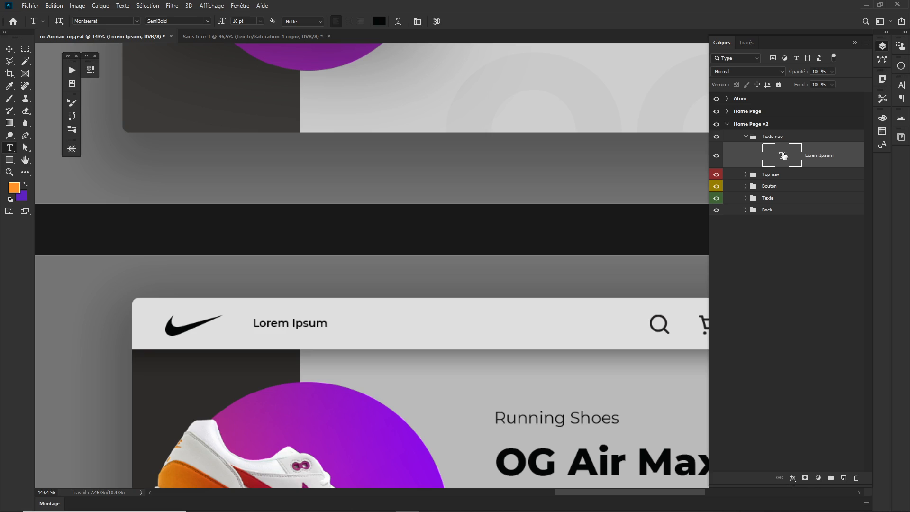
{"action": "double_click", "coordinate": [784, 156]}
{"action": "type", "text": "Nouveautés"}
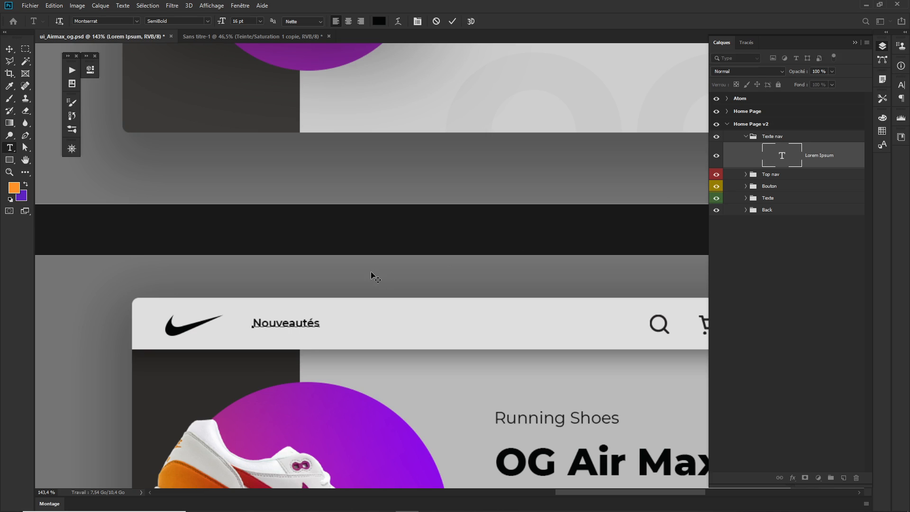
{"action": "left_click", "coordinate": [371, 273]}
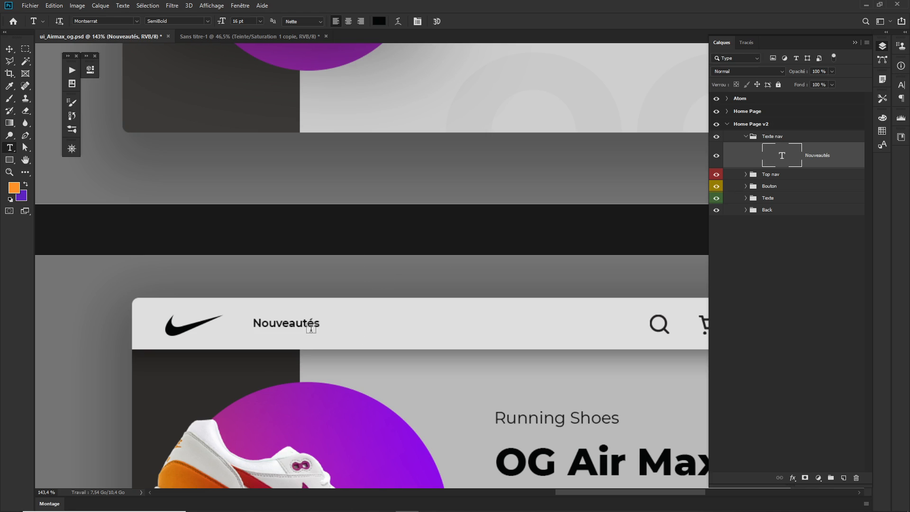
Duplicate the Nouveautés label and place the copy to its right on the same line of the top bar
{"action": "key", "text": "v"}
{"action": "left_click_drag", "start_coordinate": [297, 326], "coordinate": [385, 326]}
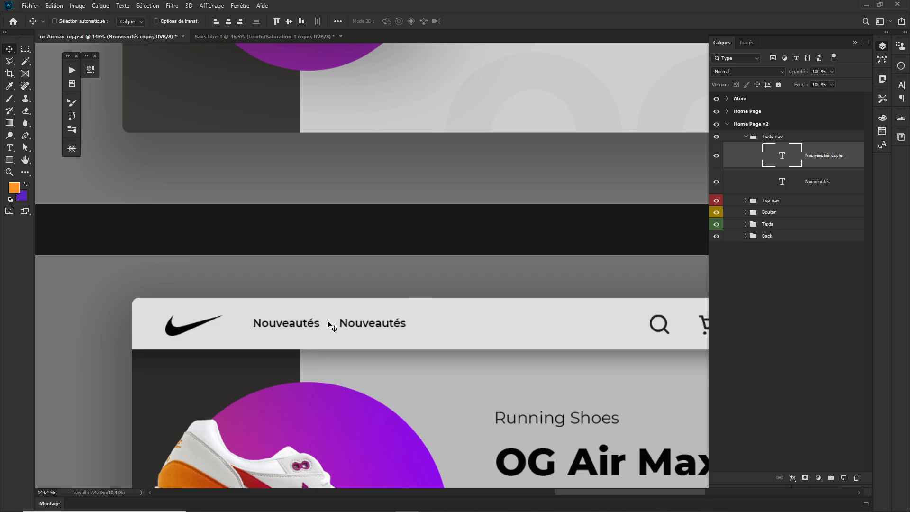
Replace the text of the copied Nouveautés label in the Home Page v2 top bar with Enfants
{"action": "double_click", "coordinate": [770, 155]}
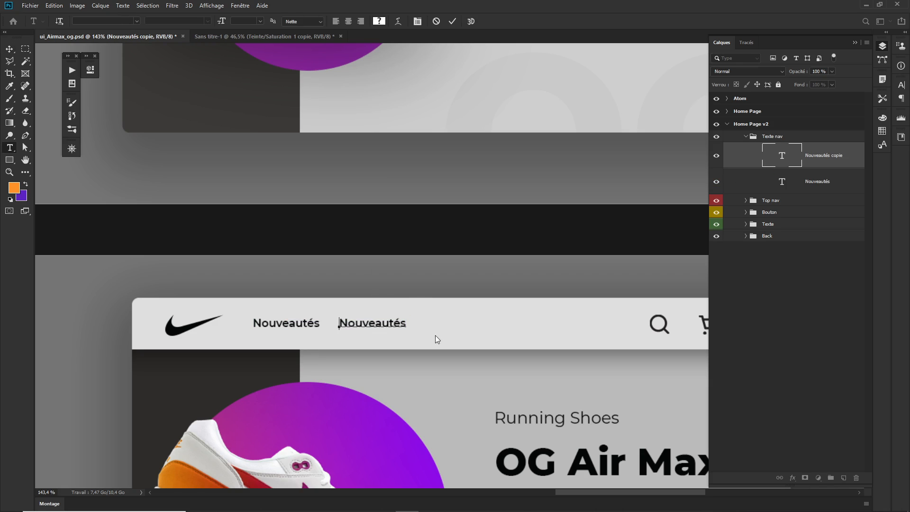
{"action": "double_click", "coordinate": [368, 321]}
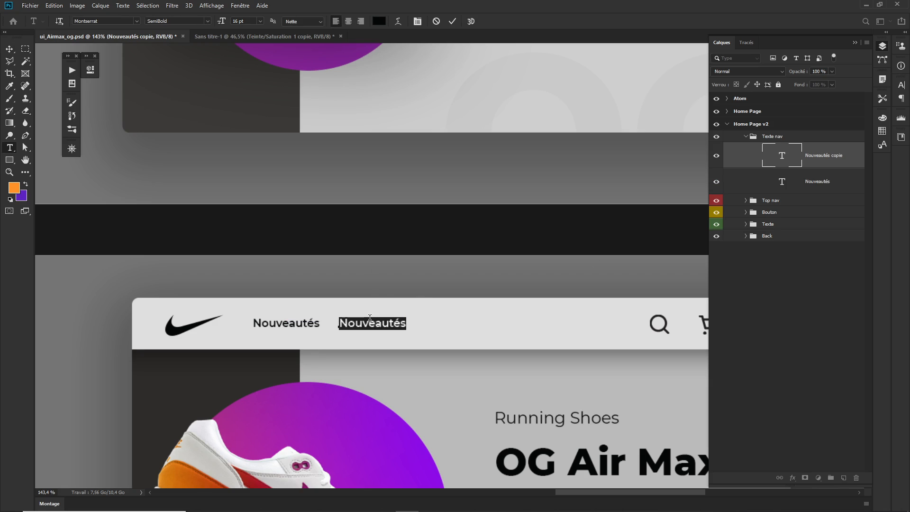
{"action": "type", "text": "Enfants"}
{"action": "key", "text": "ctrl+Return"}
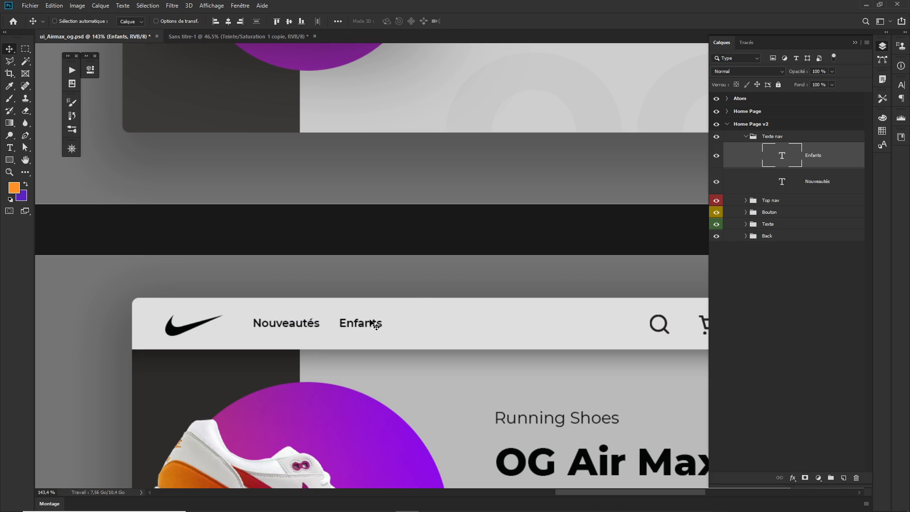
Duplicate the Enfants label to its right on the same line and change the copy's text to Femmes
{"action": "left_click_drag", "start_coordinate": [367, 334], "coordinate": [435, 325]}
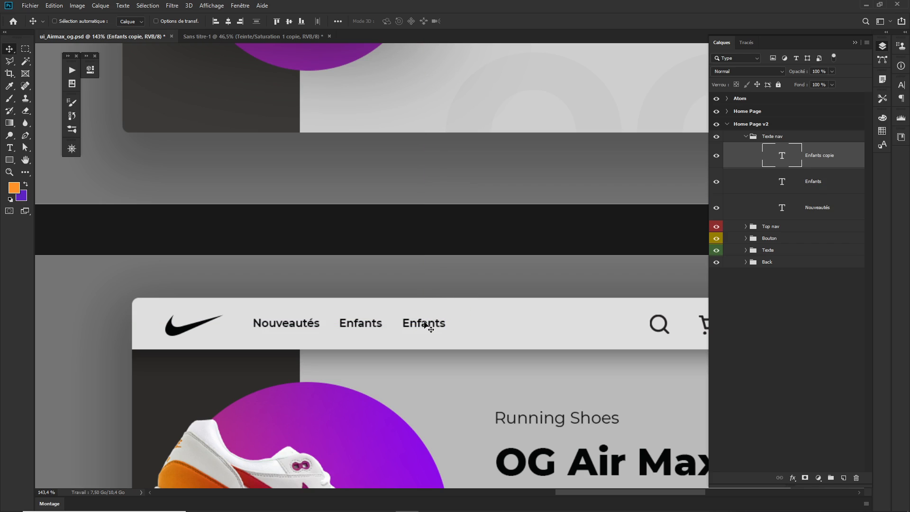
{"action": "key", "text": "t"}
{"action": "double_click", "coordinate": [425, 320]}
{"action": "type", "text": "FE"}
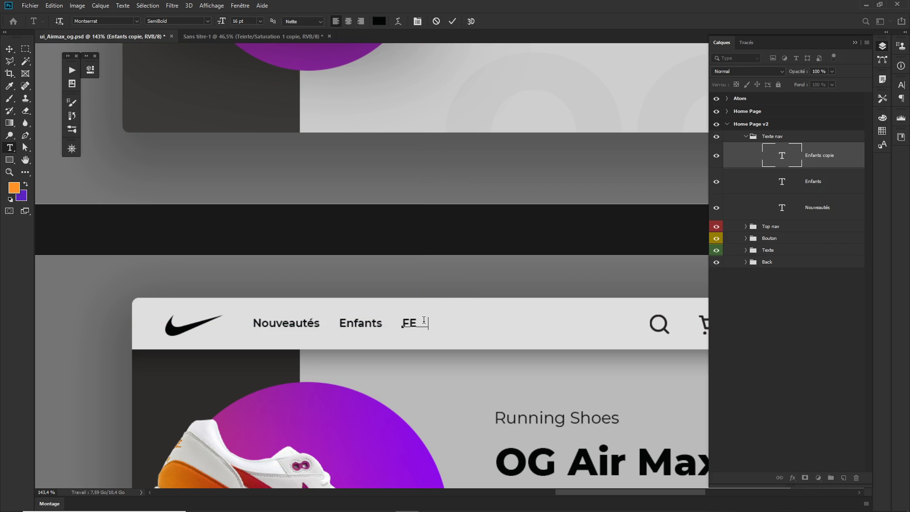
{"action": "type", "text": "mm"}
{"action": "key", "text": "Delete"}
{"action": "key", "text": "Delete"}
{"action": "key", "text": "Delete"}
{"action": "type", "text": "emme"}
{"action": "key", "text": "ctrl+Return"}
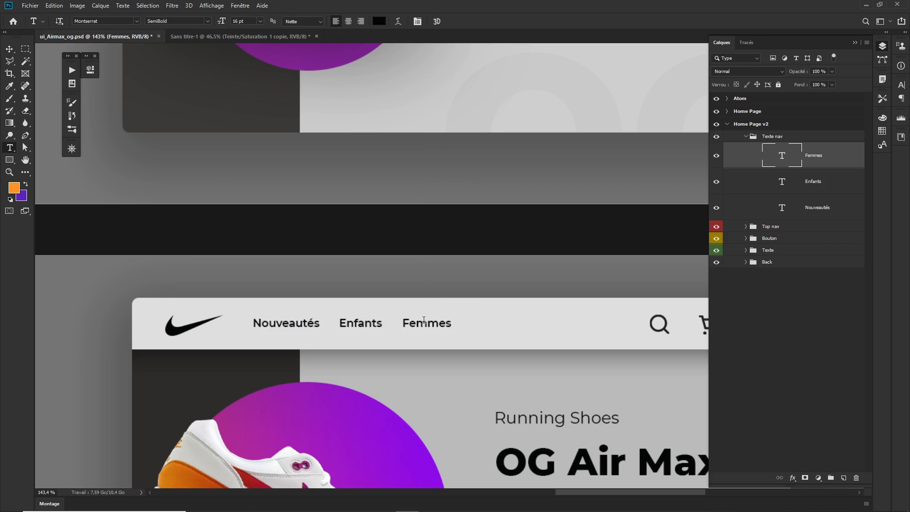
Duplicate the Femmes label to its right on the same line and change the copy's text to Hommes
{"action": "key", "text": "v"}
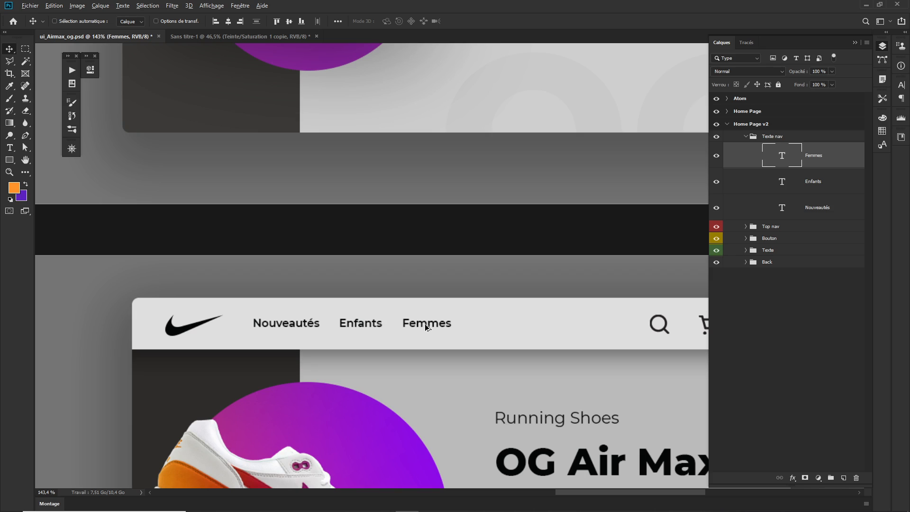
{"action": "left_click_drag", "start_coordinate": [425, 323], "coordinate": [496, 327]}
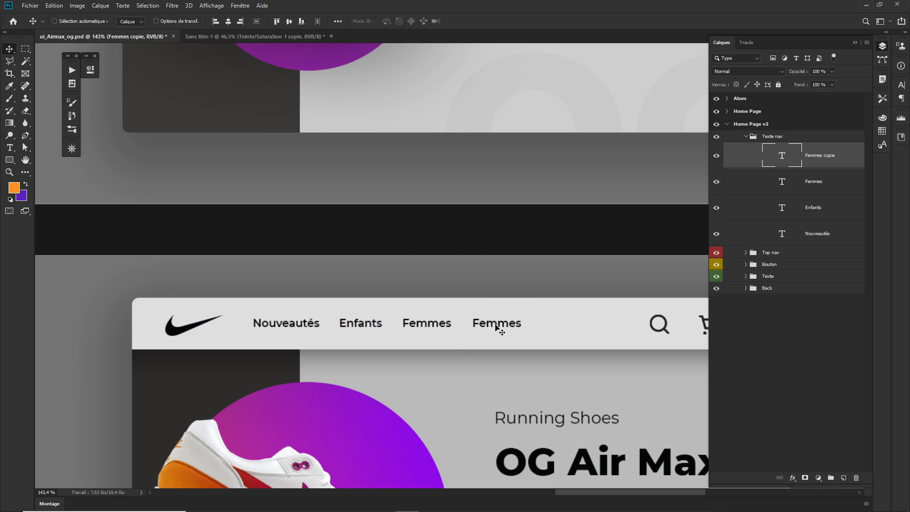
{"action": "key", "text": "t"}
{"action": "double_click", "coordinate": [496, 323]}
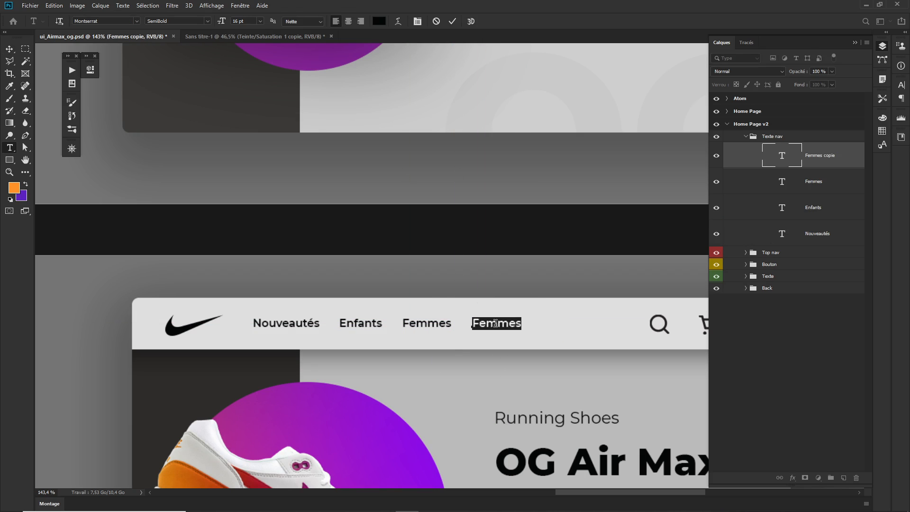
{"action": "type", "text": "Hommes"}
{"action": "key", "text": "ctrl+Return"}
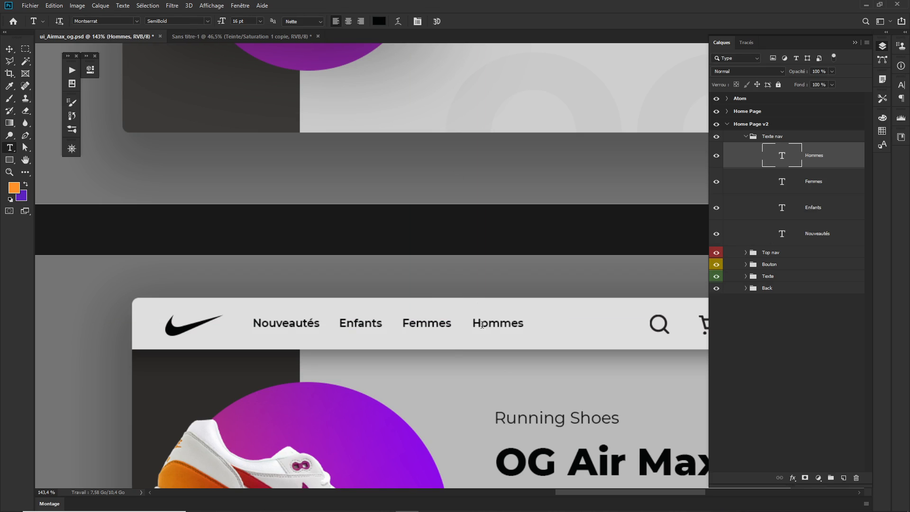
Replace the Enfants label's text in the Home Page v2 top bar with Promotions
{"action": "scroll", "coordinate": [495, 318], "scroll_direction": "down", "scroll_amount": 5}
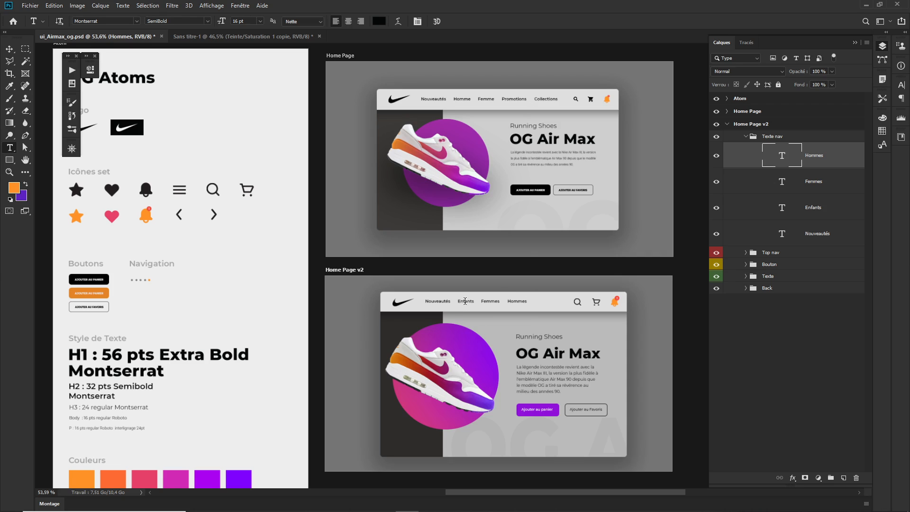
{"action": "left_click", "coordinate": [465, 302]}
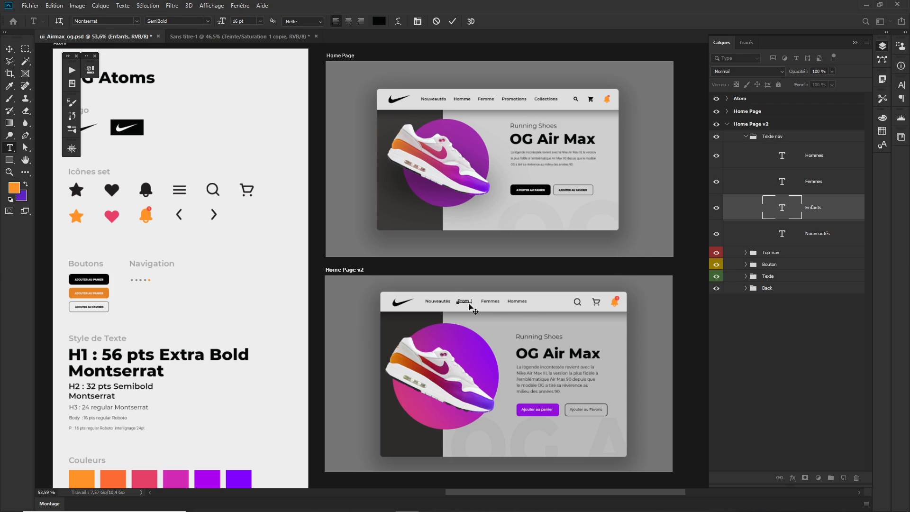
{"action": "key", "text": "ctrl+Return"}
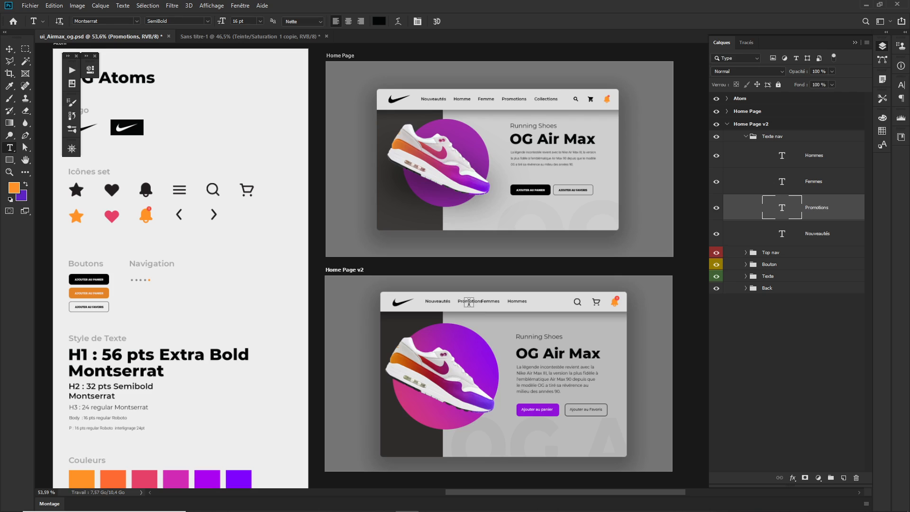
Duplicate the Hommes label to its right on the same line and change the copy's text to Collections
{"action": "key", "text": "v"}
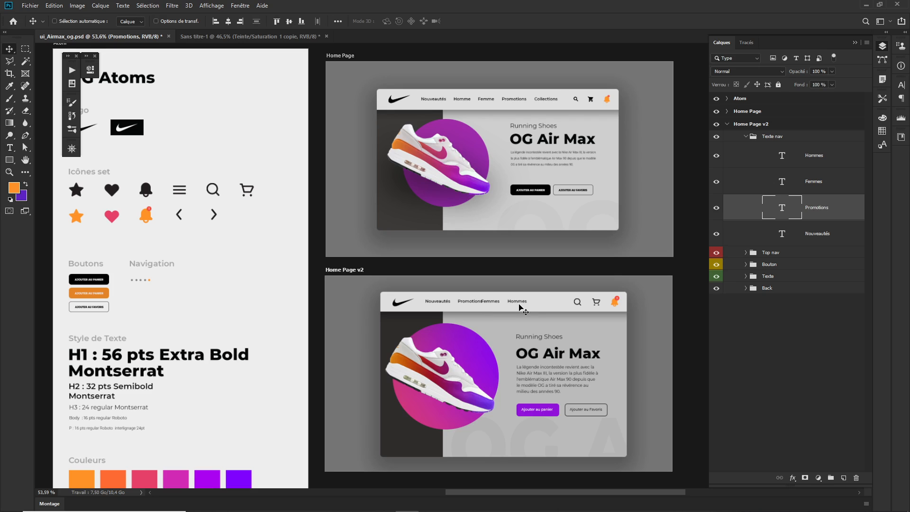
{"action": "left_click_drag", "start_coordinate": [510, 283], "coordinate": [456, 294]}
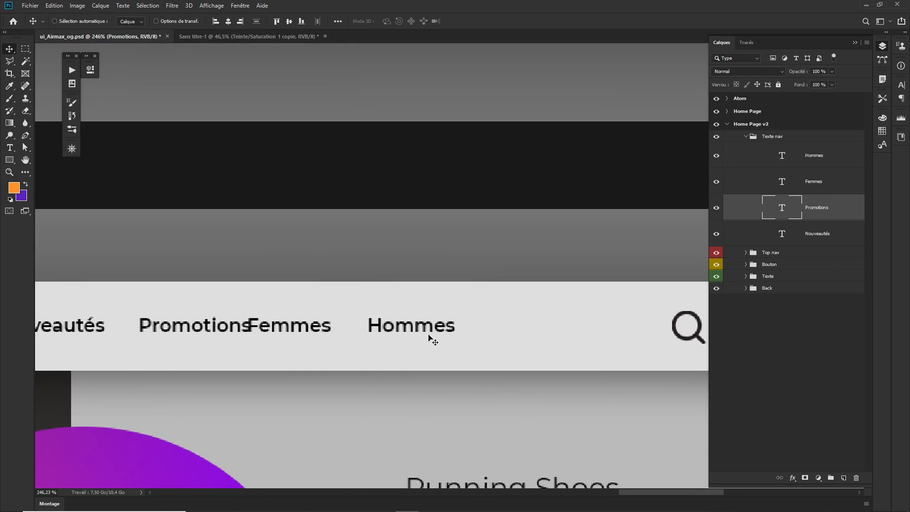
{"action": "left_click_drag", "start_coordinate": [432, 332], "coordinate": [553, 332]}
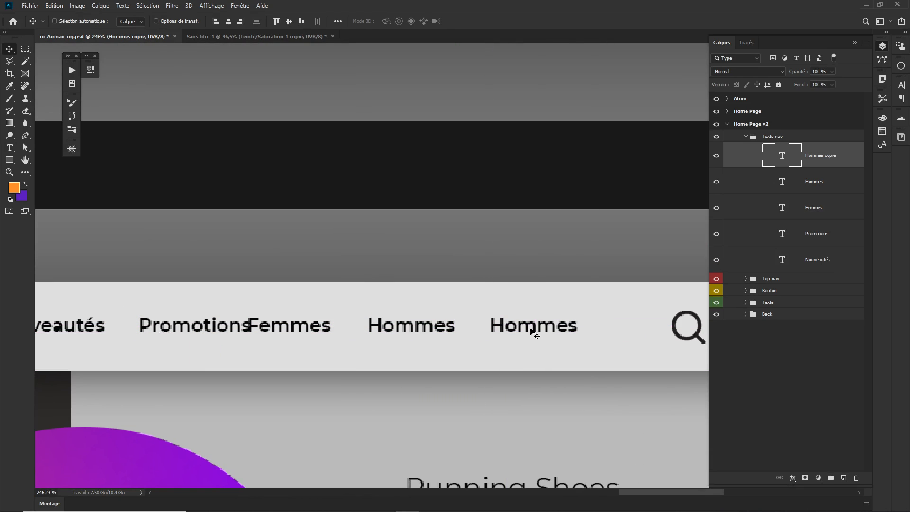
{"action": "double_click", "coordinate": [531, 329]}
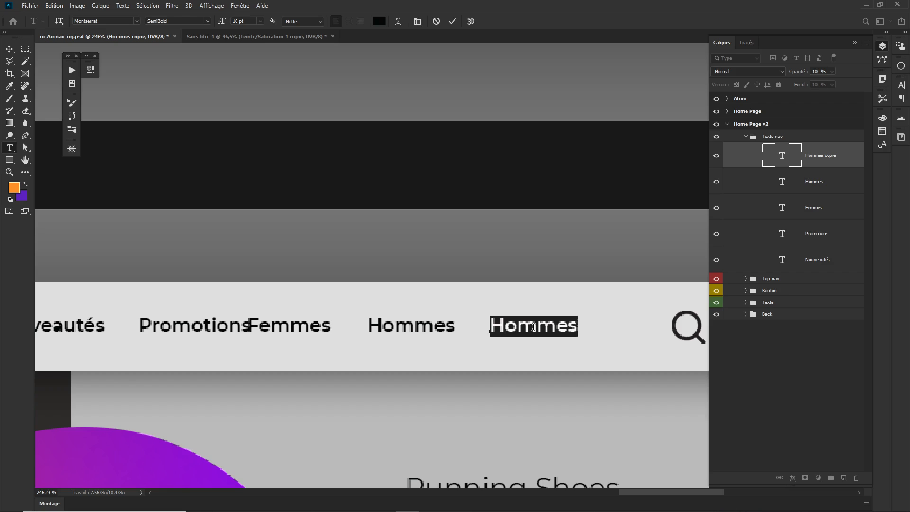
{"action": "type", "text": "E"}
{"action": "type", "text": "ollectionc"}
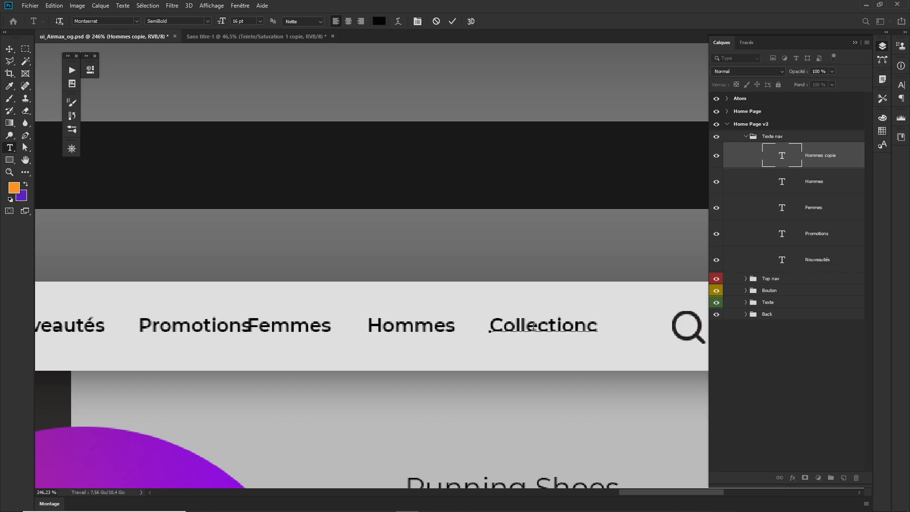
{"action": "key", "text": "BackSpace"}
{"action": "type", "text": "s"}
{"action": "key", "text": "ctrl+Return"}
Move the Promotions label along the menu line to just after Hommes
{"action": "scroll", "coordinate": [306, 313], "scroll_direction": "down", "scroll_amount": 1}
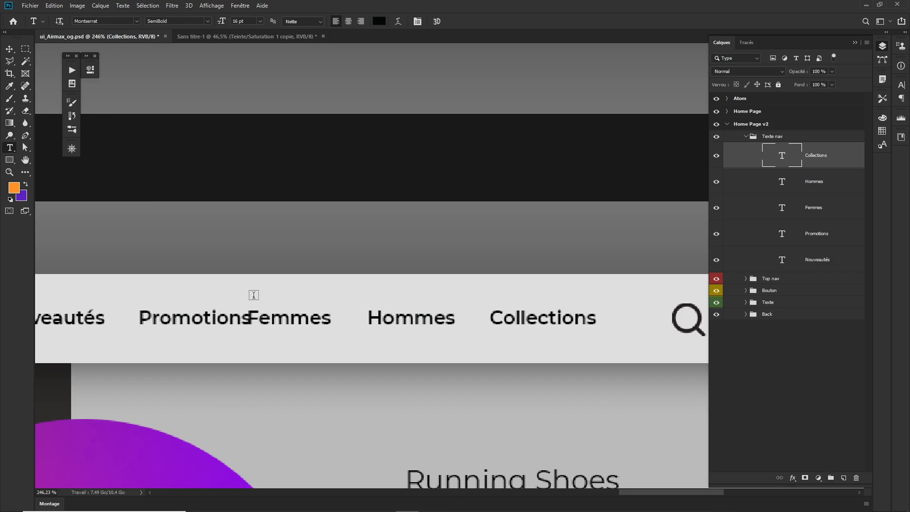
{"action": "key", "text": "v"}
{"action": "left_click", "coordinate": [155, 323], "text": "ctrl"}
{"action": "left_click_drag", "start_coordinate": [177, 326], "coordinate": [483, 336]}
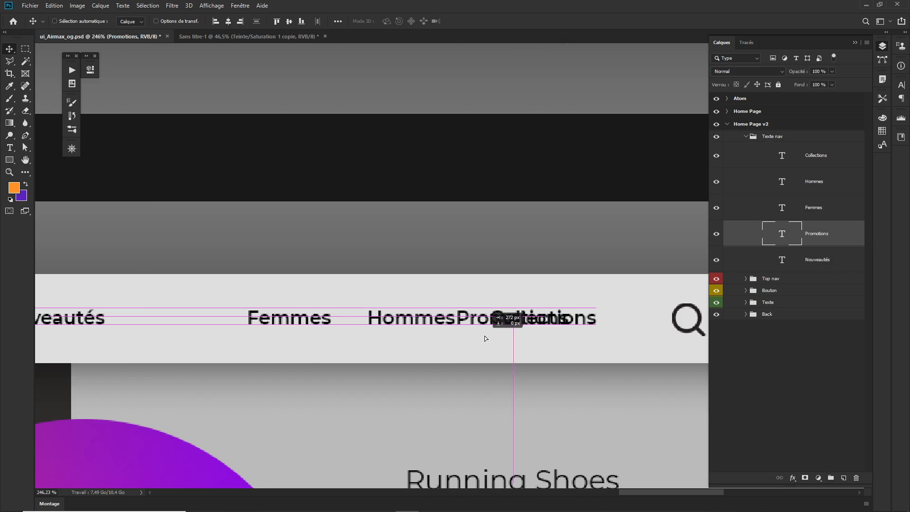
Move the Femmes and Hommes labels together along the line toward Nouveautés, filling the gap left by Promotions
{"action": "left_click", "coordinate": [314, 325], "text": "ctrl"}
{"action": "left_click", "coordinate": [387, 325], "text": "ctrl+shift"}
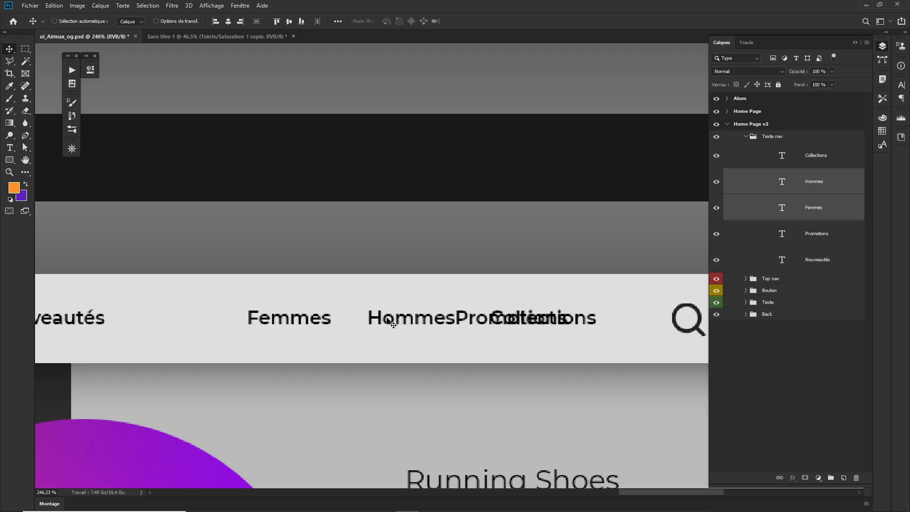
{"action": "left_click_drag", "start_coordinate": [387, 325], "coordinate": [285, 320]}
{"action": "left_click_drag", "start_coordinate": [242, 345], "coordinate": [287, 341]}
{"action": "left_click_drag", "start_coordinate": [337, 340], "coordinate": [358, 343]}
Place Promotions between Hommes and Collections and distribute all five menu labels evenly in the horizontal direction
{"action": "left_click", "coordinate": [472, 326], "text": "ctrl"}
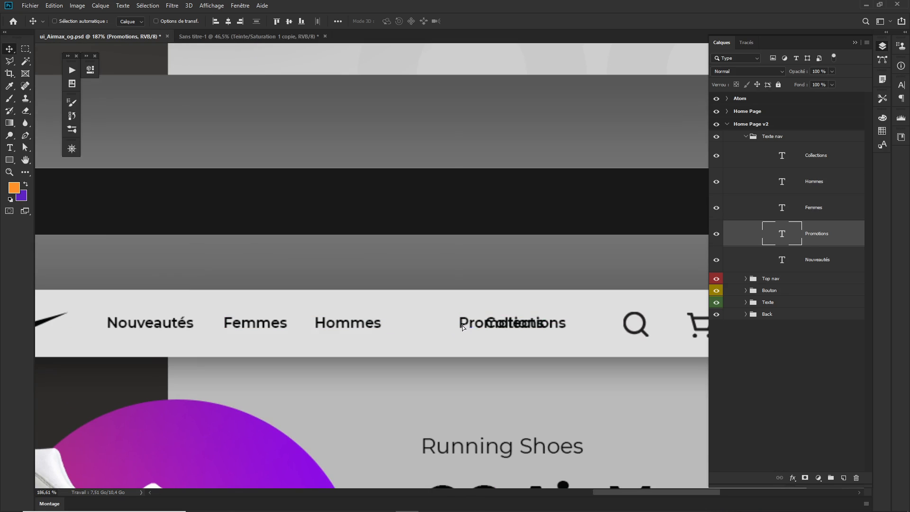
{"action": "left_click_drag", "start_coordinate": [472, 326], "coordinate": [411, 331]}
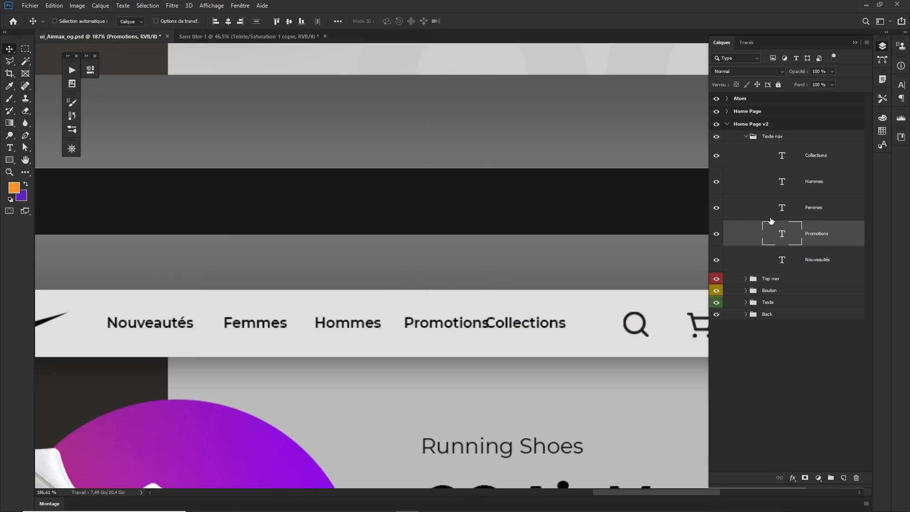
{"action": "left_click", "coordinate": [805, 253]}
{"action": "left_click", "coordinate": [776, 151], "text": "shift"}
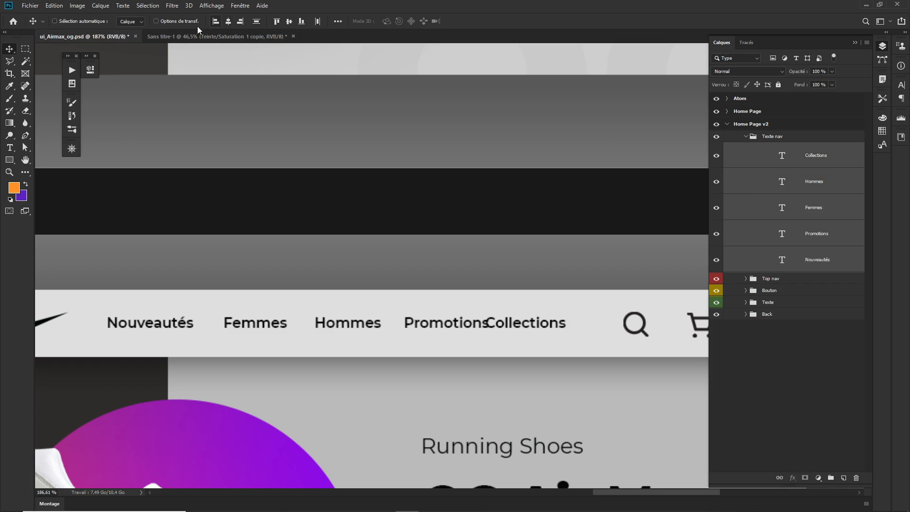
{"action": "left_click", "coordinate": [317, 20]}
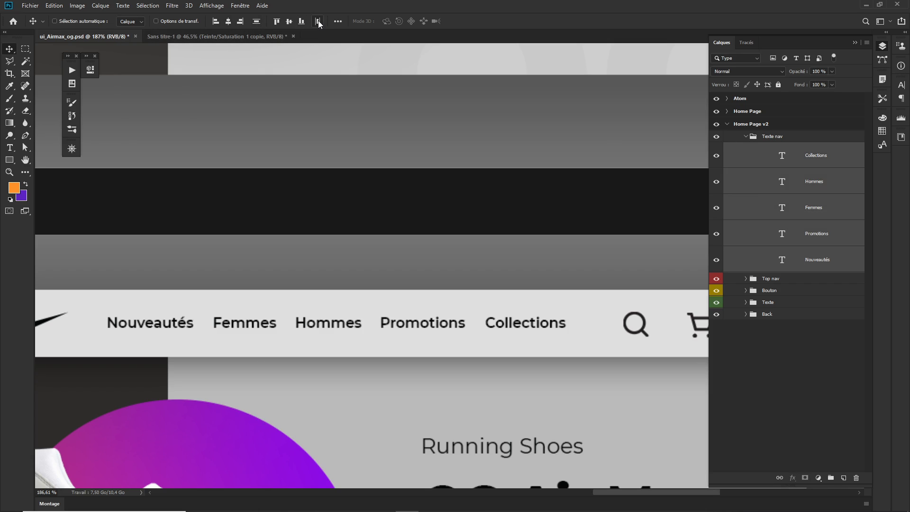
Review the finished menu row against the Home Page mockup and collapse the Texte nav group in the layer list
{"action": "scroll", "coordinate": [480, 370], "scroll_direction": "down", "scroll_amount": 5}
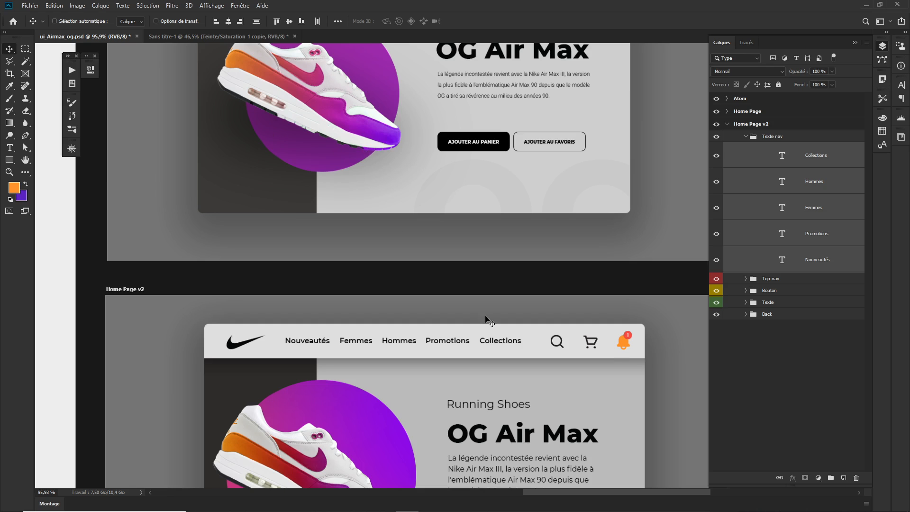
{"action": "mouse_move", "coordinate": [411, 315]}
{"action": "left_mouse_down"}
{"action": "mouse_move", "coordinate": [405, 387]}
{"action": "mouse_move", "coordinate": [418, 306]}
{"action": "left_mouse_up"}
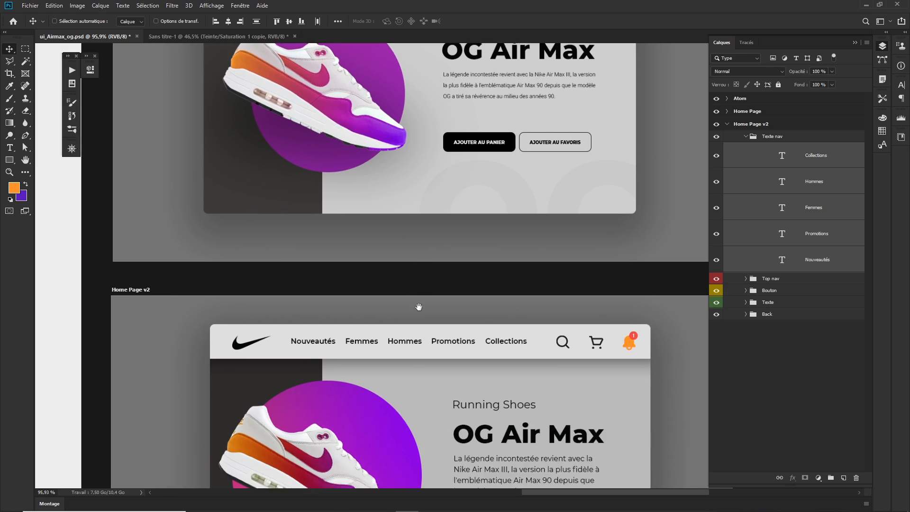
{"action": "scroll", "coordinate": [514, 346], "scroll_direction": "down", "scroll_amount": 5}
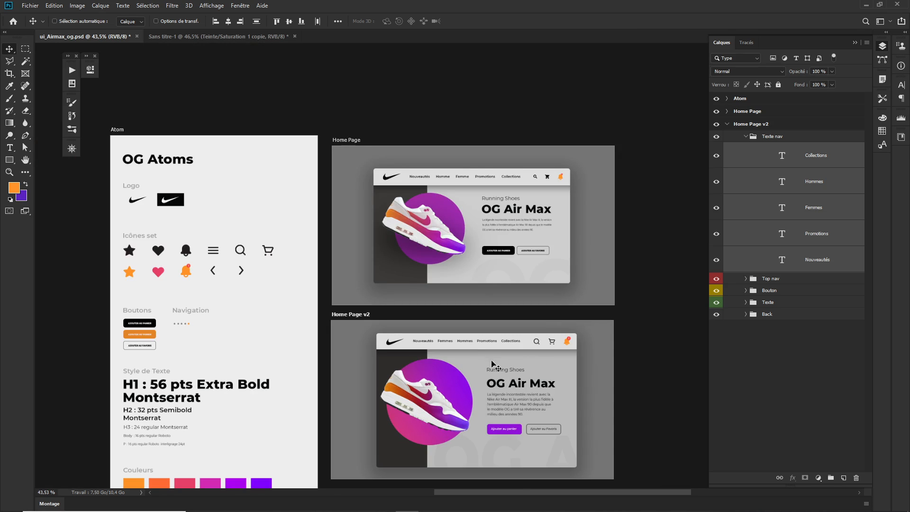
{"action": "left_click_drag", "start_coordinate": [519, 369], "coordinate": [490, 361]}
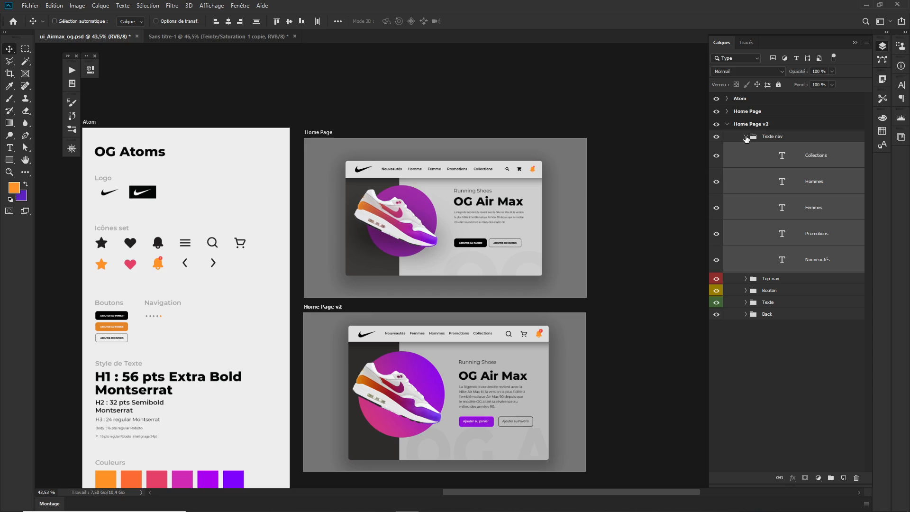
{"action": "left_click", "coordinate": [747, 138]}
{"action": "left_click_drag", "start_coordinate": [398, 331], "coordinate": [396, 291]}
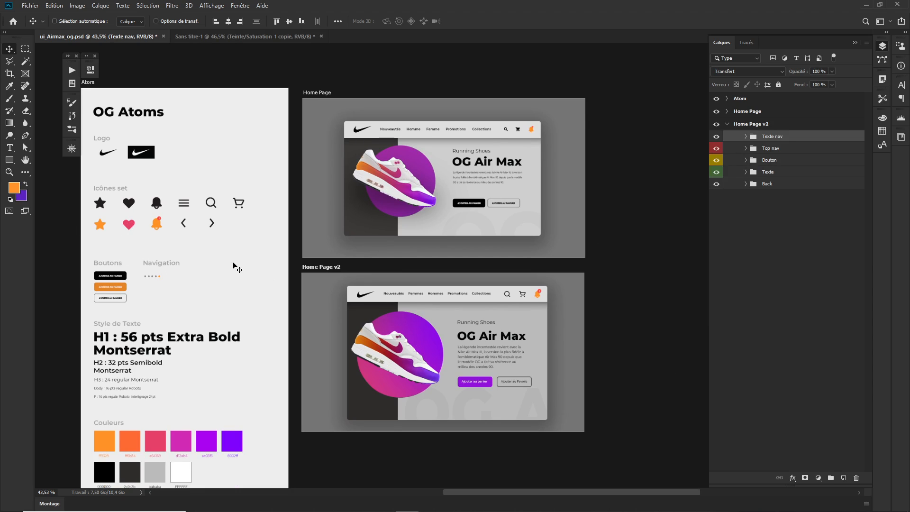
Select the Meatball nav group containing the Navigation dots on the Atom artboard and collapse it in the layer list
{"action": "key", "text": "ctrl+space"}
{"action": "left_click_drag", "start_coordinate": [144, 260], "coordinate": [150, 298]}
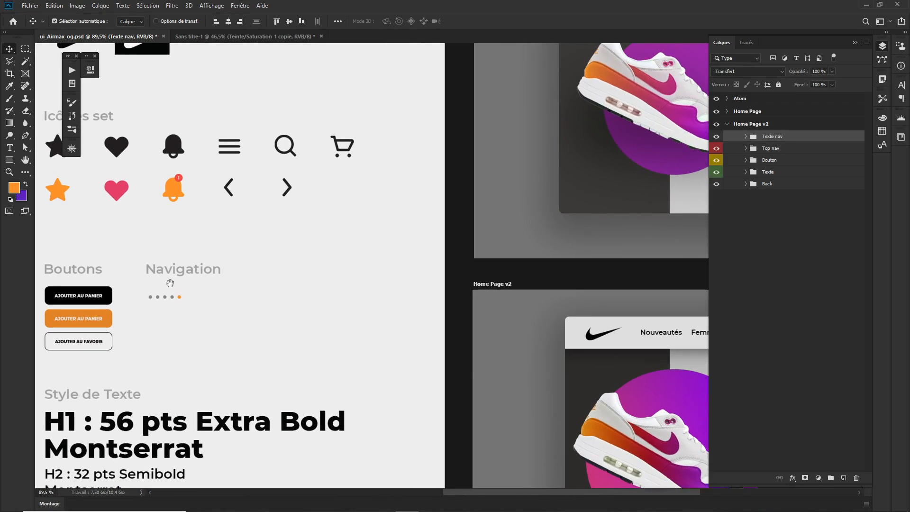
{"action": "left_click", "coordinate": [150, 300], "text": "ctrl"}
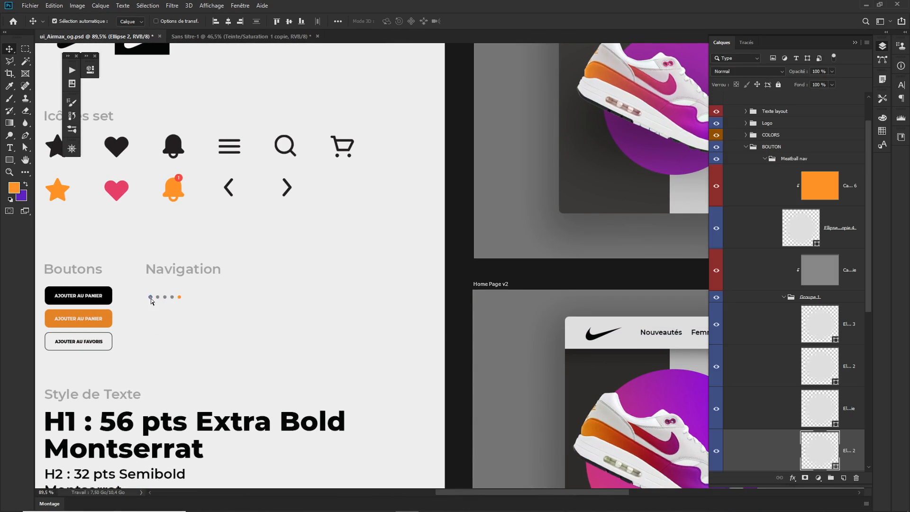
{"action": "left_click", "coordinate": [783, 162]}
{"action": "left_click", "coordinate": [766, 164]}
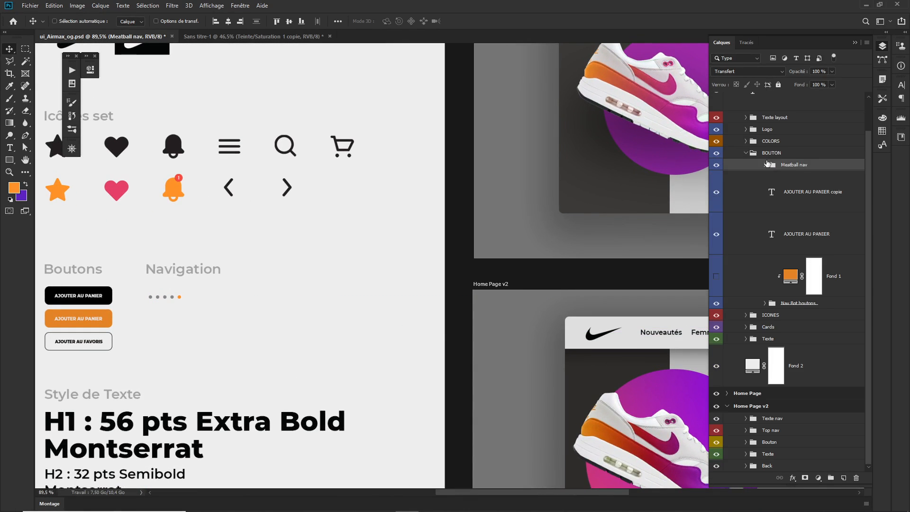
Duplicate the Meatball nav group and place the copy above Texte nav in the Home Page v2 artboard
{"action": "left_click_drag", "start_coordinate": [459, 275], "coordinate": [409, 181]}
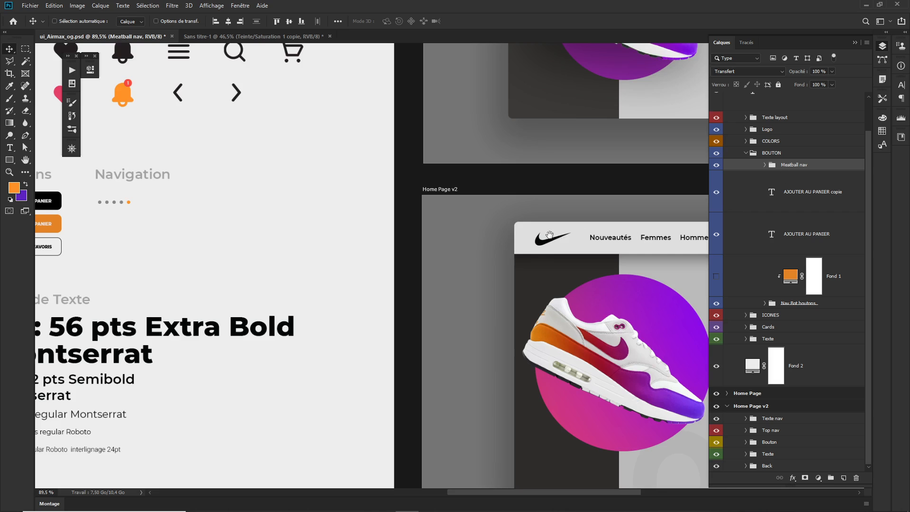
{"action": "left_click_drag", "start_coordinate": [550, 235], "coordinate": [505, 185]}
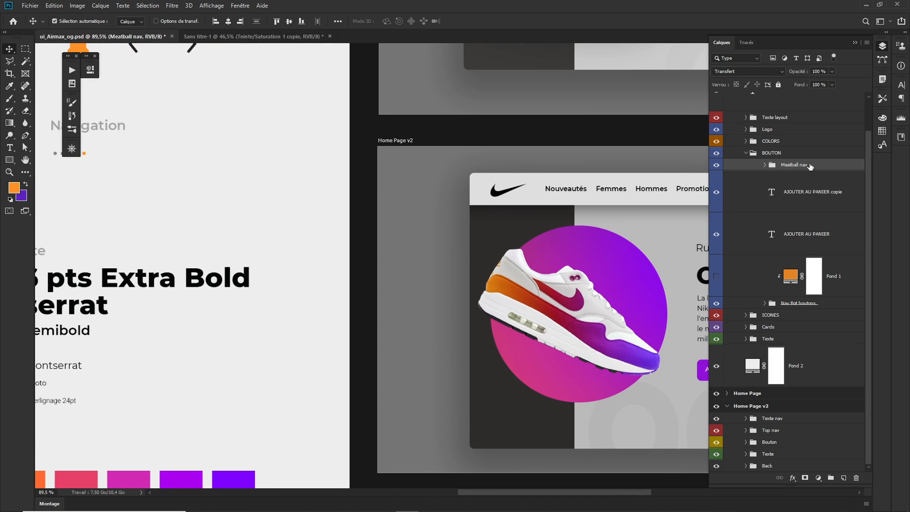
{"action": "scroll", "coordinate": [809, 168], "scroll_direction": "up", "scroll_amount": 2}
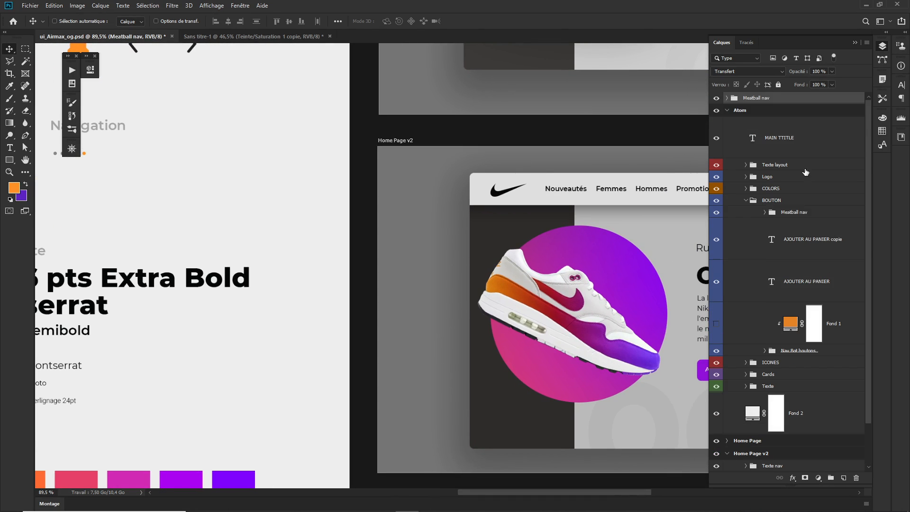
{"action": "left_click", "coordinate": [727, 111]}
{"action": "left_click_drag", "start_coordinate": [743, 103], "coordinate": [783, 144]}
Move the navigation dots down near the card's lower edge, then right until they sit slightly right of the card's centre
{"action": "left_click_drag", "start_coordinate": [579, 194], "coordinate": [321, 148]}
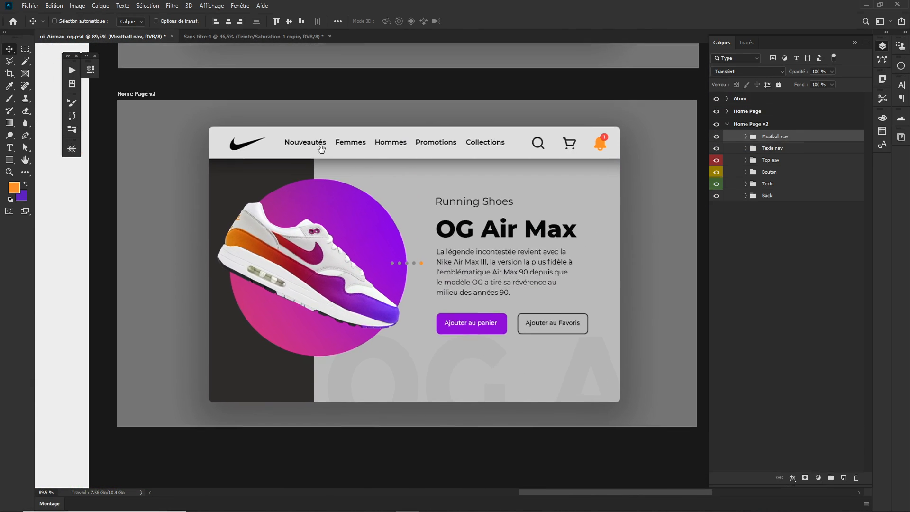
{"action": "left_click_drag", "start_coordinate": [407, 271], "coordinate": [438, 389]}
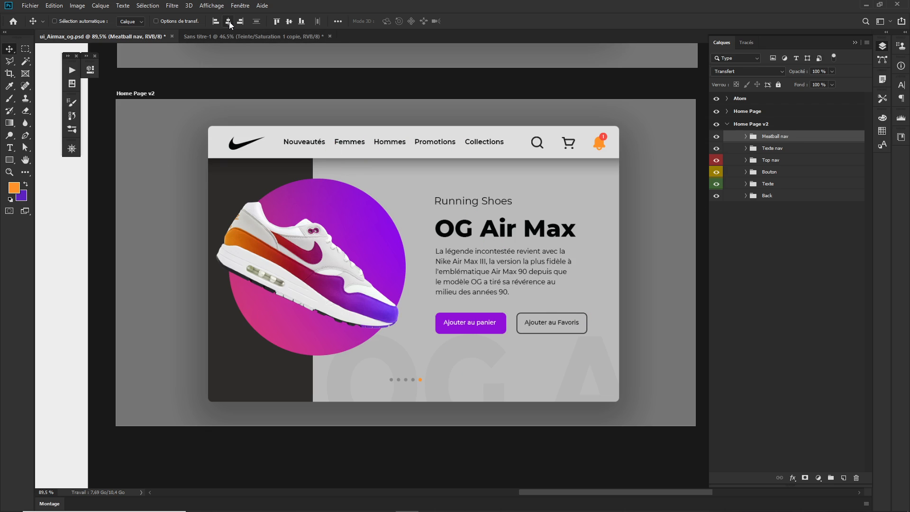
{"action": "scroll", "coordinate": [480, 372], "scroll_direction": "down", "scroll_amount": 3}
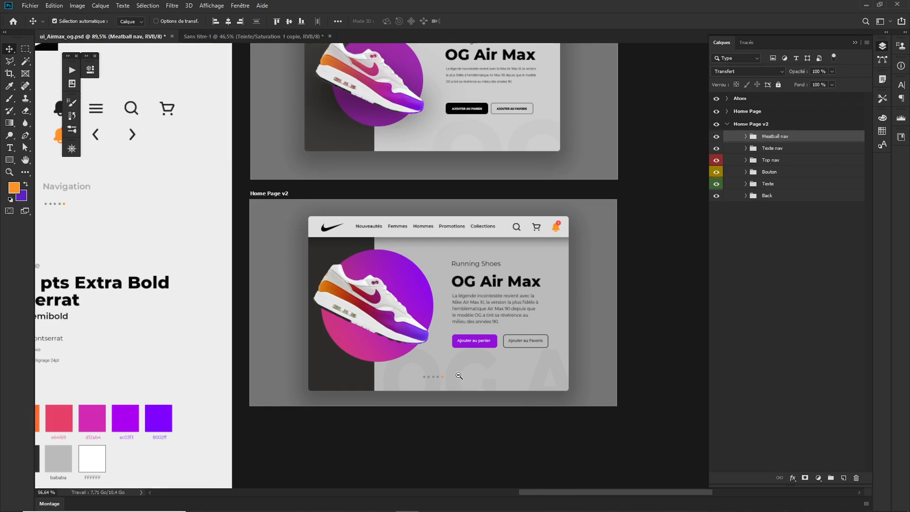
{"action": "scroll", "coordinate": [460, 362], "scroll_direction": "up", "scroll_amount": 3}
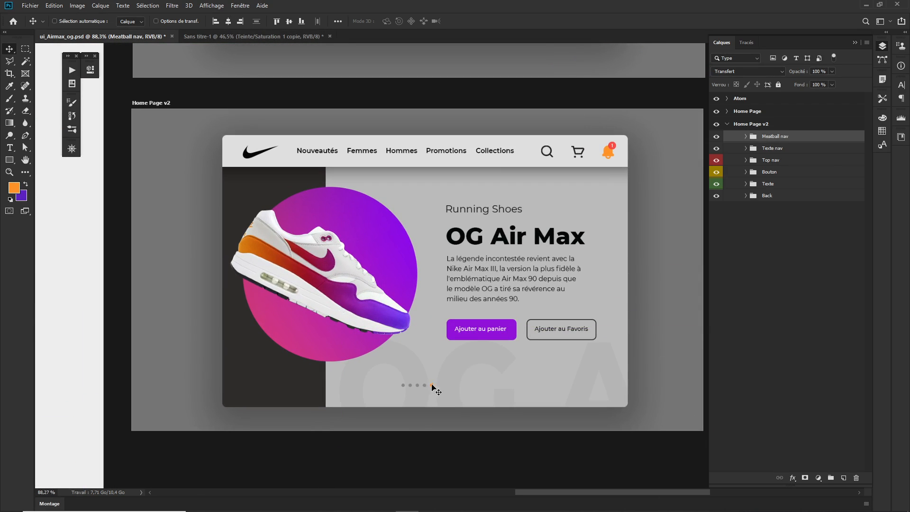
{"action": "left_click_drag", "start_coordinate": [431, 388], "coordinate": [464, 388]}
{"action": "scroll", "coordinate": [496, 377], "scroll_direction": "down", "scroll_amount": 2}
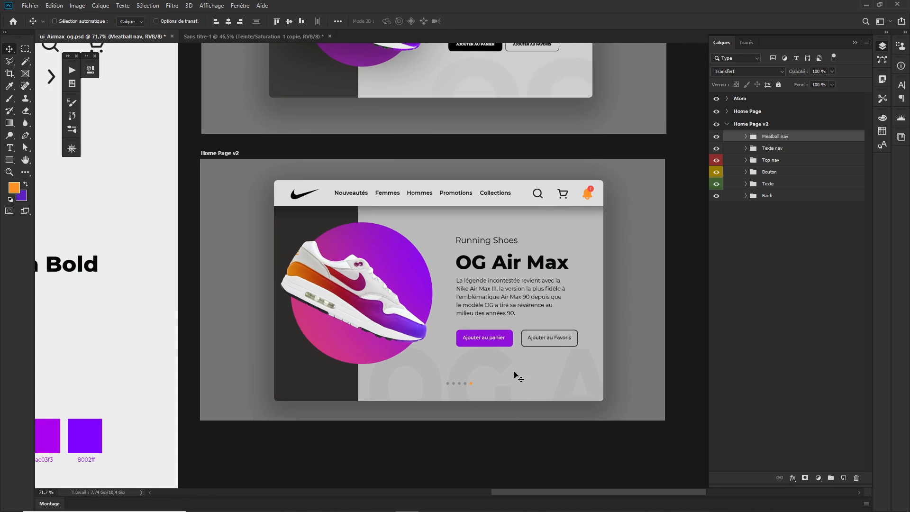
Examine the Home Page v2 mockup enlarged in full-screen view with the interface hidden
{"action": "key", "text": "Tab"}
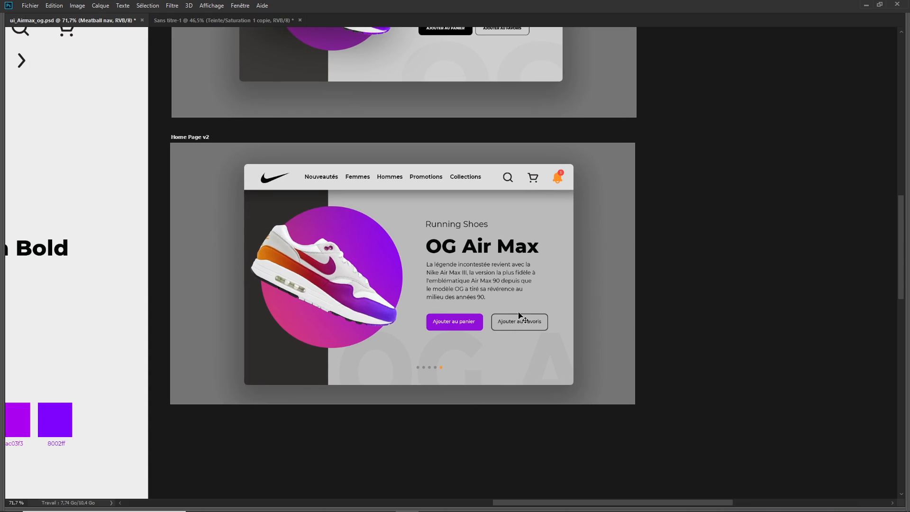
{"action": "scroll", "coordinate": [220, 148], "scroll_direction": "up", "scroll_amount": 1}
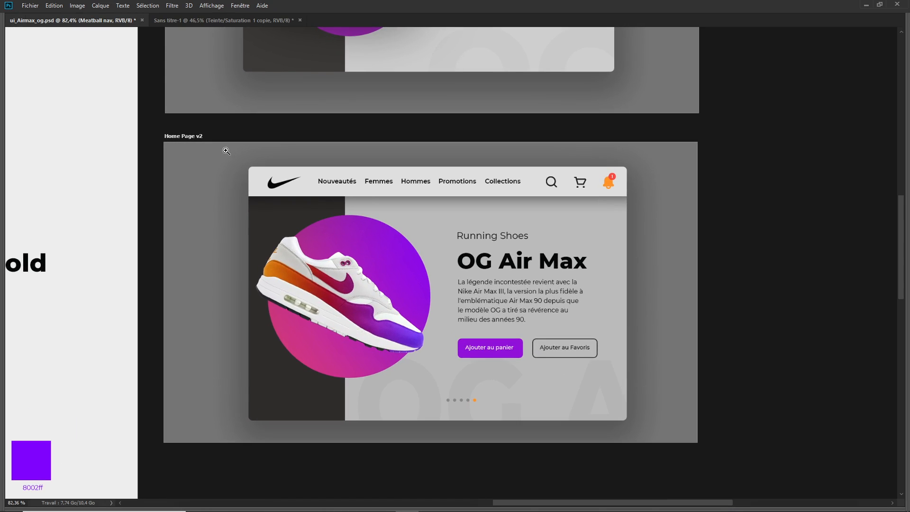
{"action": "key", "text": "f"}
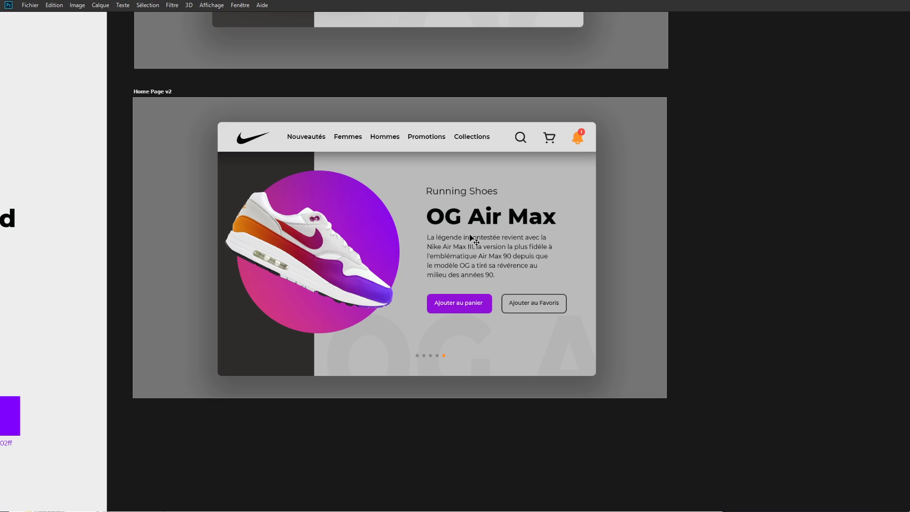
{"action": "key", "text": "f"}
{"action": "scroll", "coordinate": [508, 253], "scroll_direction": "up", "scroll_amount": 2}
{"action": "left_click_drag", "start_coordinate": [508, 254], "coordinate": [587, 272]}
{"action": "scroll", "coordinate": [524, 258], "scroll_direction": "up", "scroll_amount": 2}
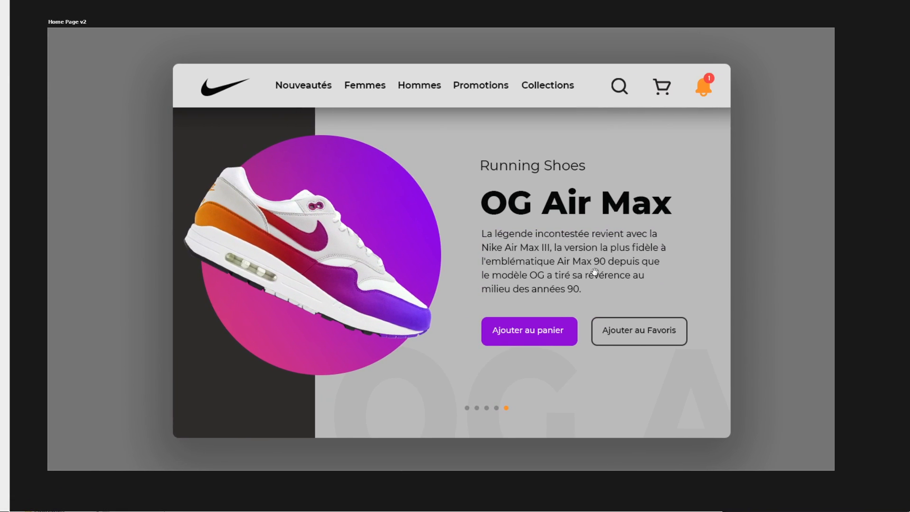